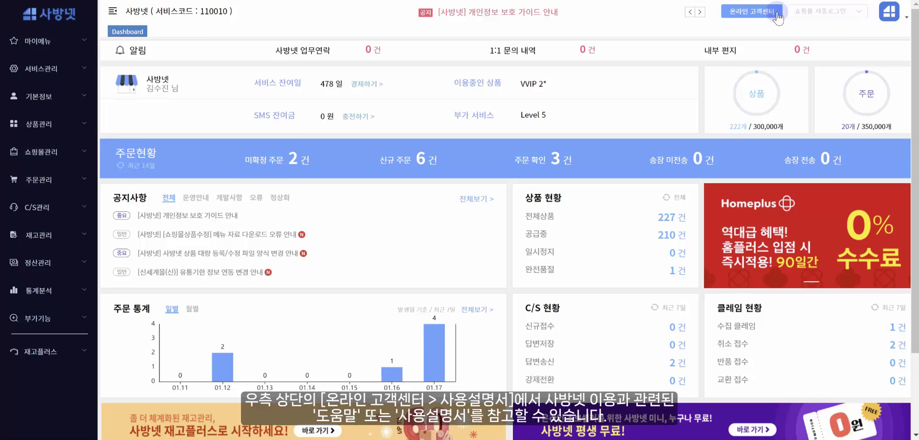
# Open the Sabangnet user manual from the online customer center and view the job-specific course for the product manager (상품관리 담당자).
pyautogui.click(777, 12)
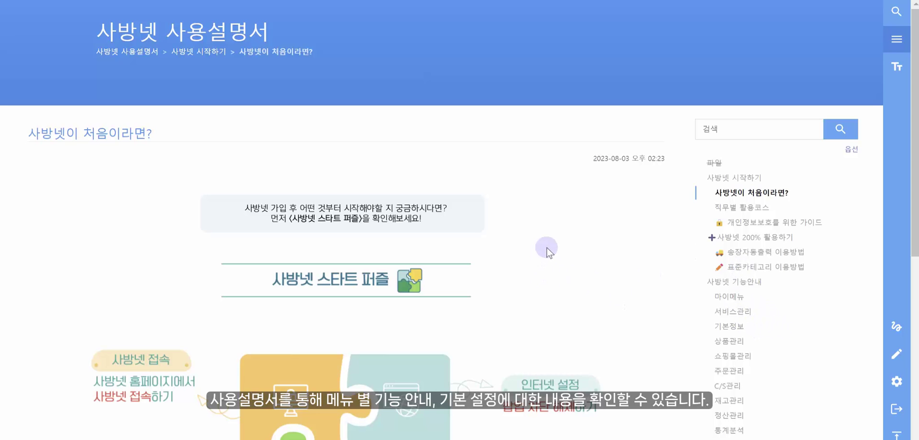
pyautogui.scroll(-3, 547, 249)
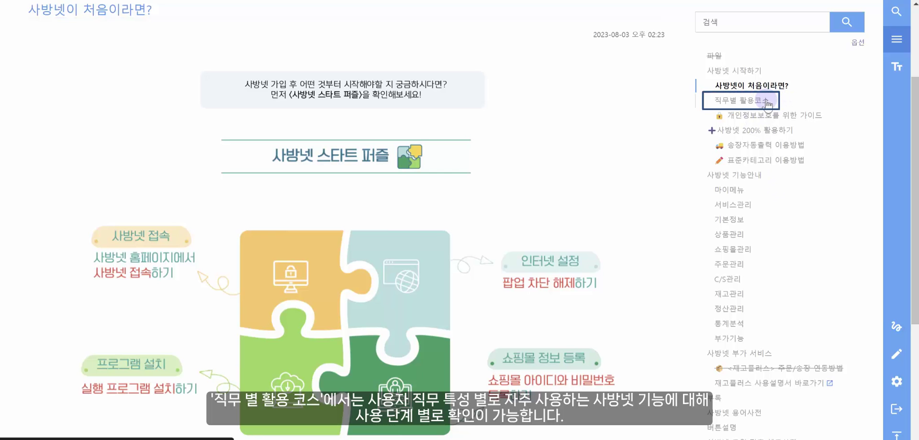
pyautogui.click(768, 103)
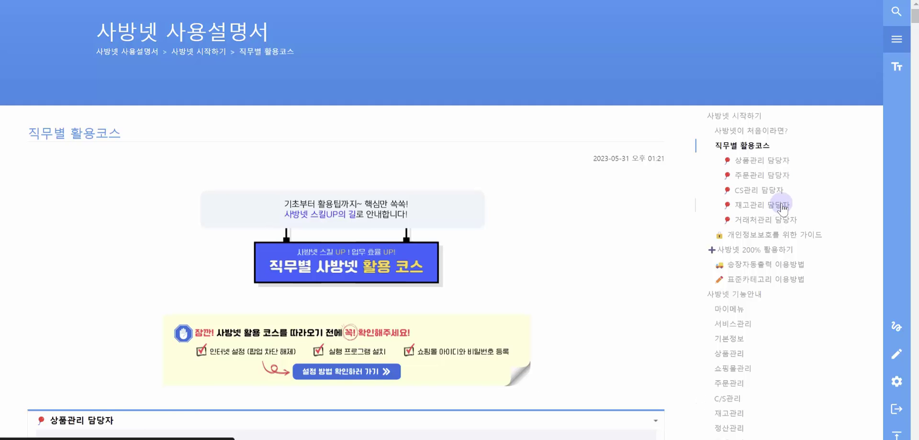
pyautogui.click(784, 163)
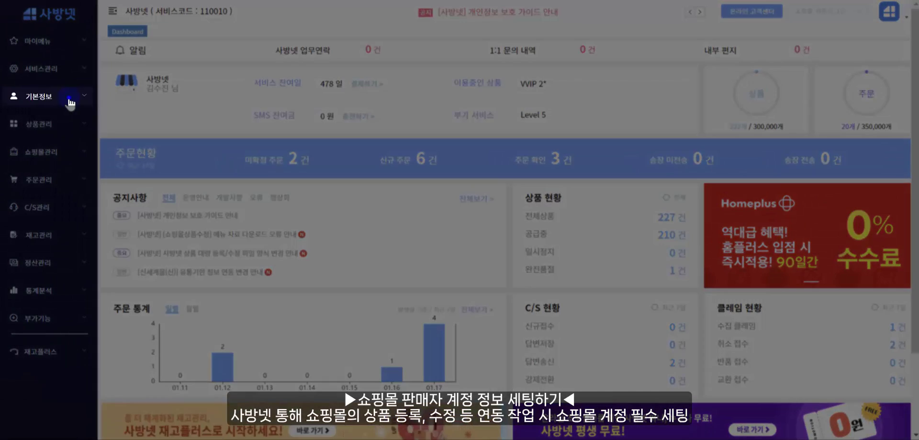
# Open the supported shopping mall management page (쇼핑몰관리(지원)) under basic information and look over the mall list.
pyautogui.click(70, 99)
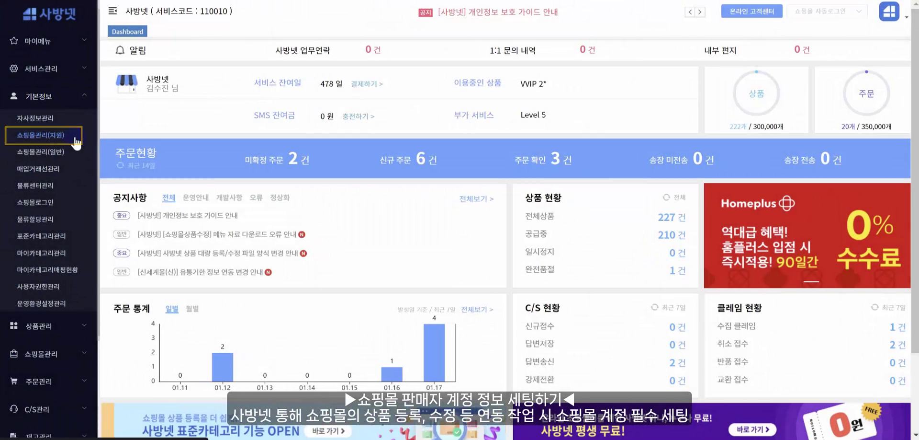
pyautogui.click(75, 140)
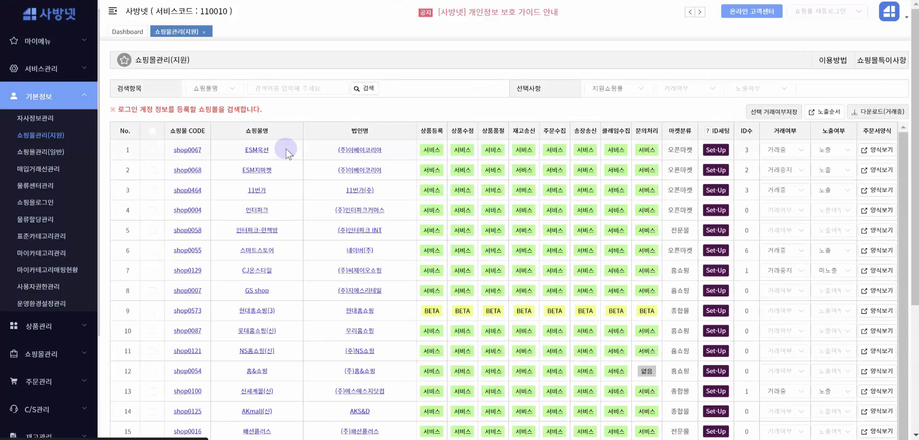
pyautogui.scroll(-1, 402, 126)
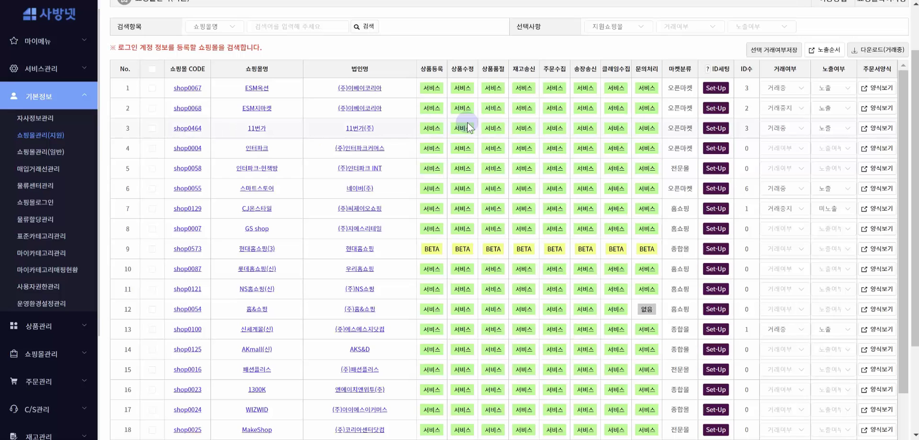
pyautogui.scroll(1, 427, 87)
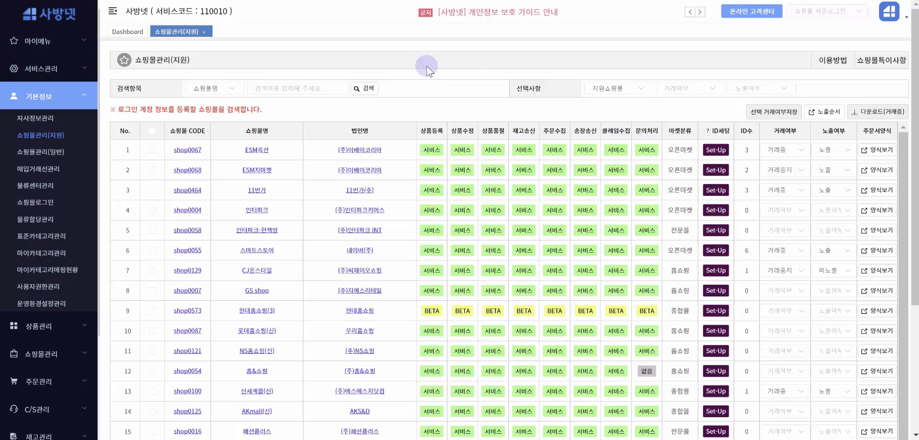
# Search the supported shopping mall list for the mall name 스마트스토어.
pyautogui.click(307, 86)
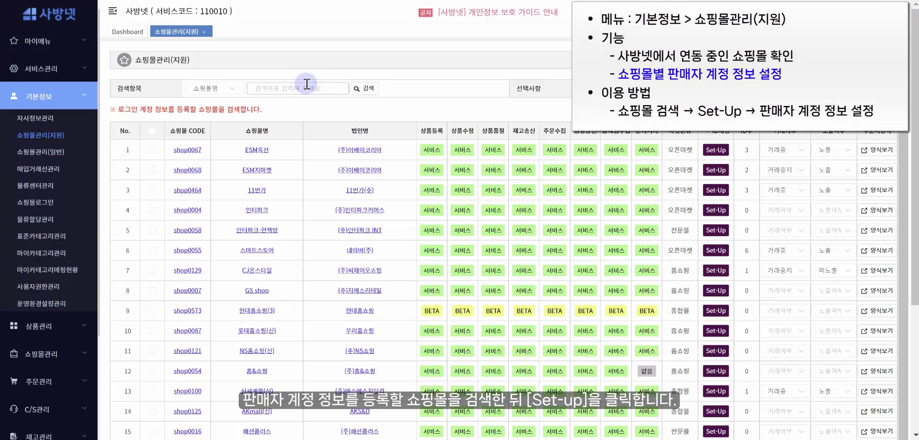
pyautogui.write('숍')
pyautogui.write('마트')
pyautogui.write('스토어')
pyautogui.press('Return')
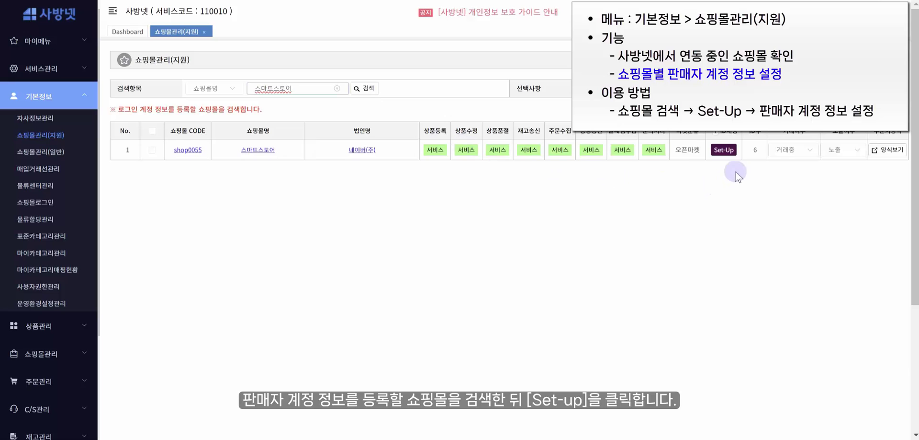
# Open the ID settings (Set-Up) window for 스마트스토어 and move it clear of the mall search fields.
pyautogui.click(736, 150)
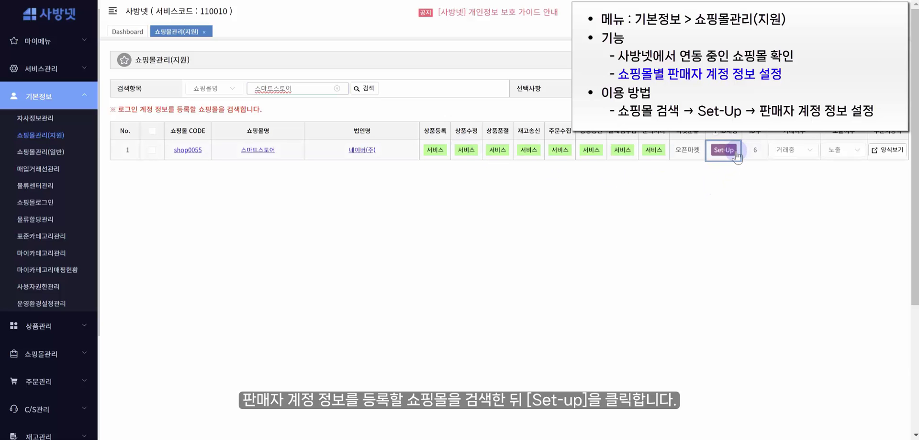
pyautogui.click(736, 151)
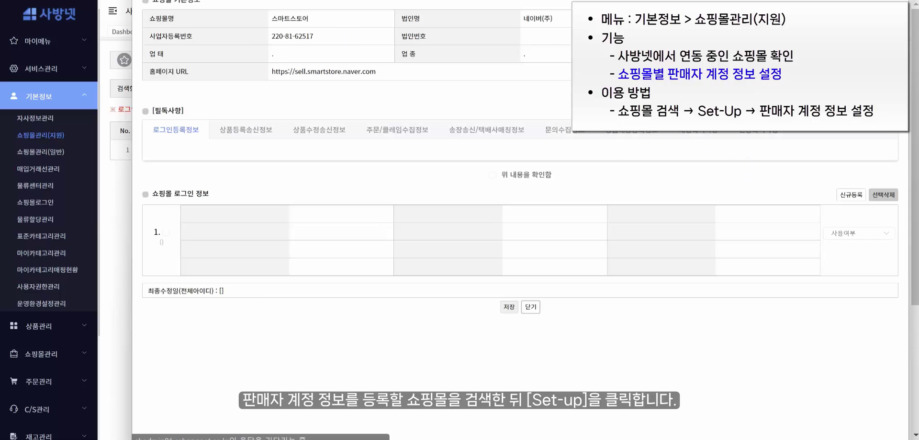
pyautogui.moveTo(132, 0); pyautogui.dragTo(393, 0)
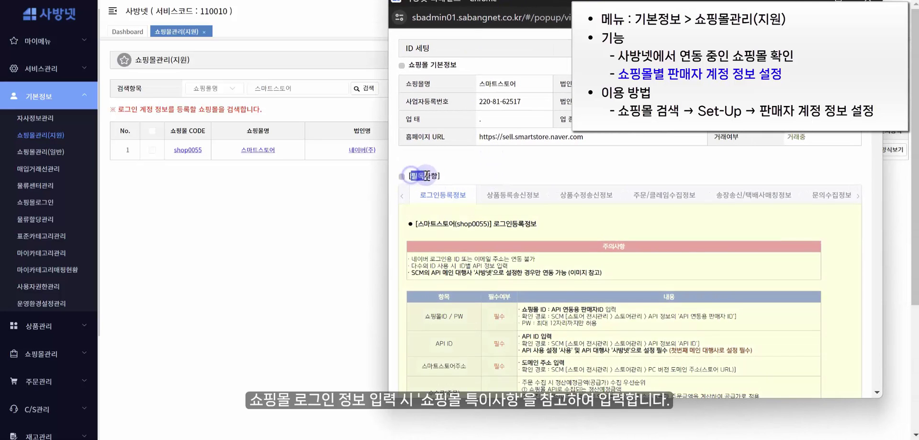
# Review the required-reading notes (필독사항) and the registered mall login entries in the 스마트스토어 ID settings.
pyautogui.moveTo(411, 176); pyautogui.dragTo(439, 177)
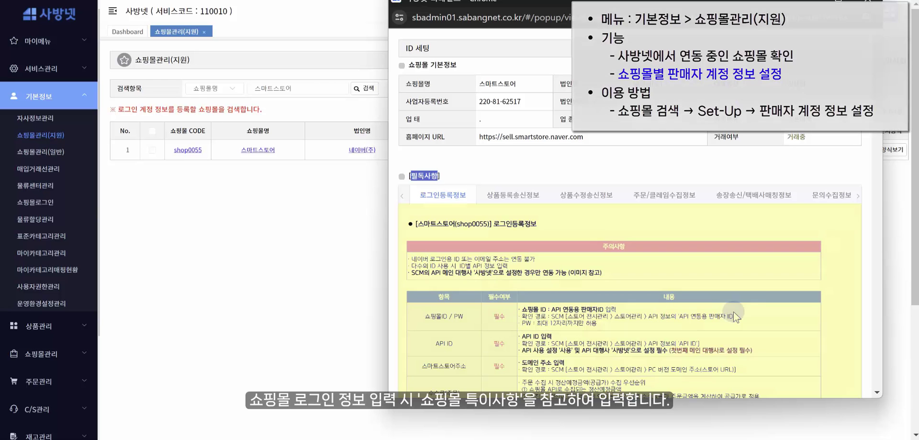
pyautogui.moveTo(877, 105); pyautogui.dragTo(871, 313)
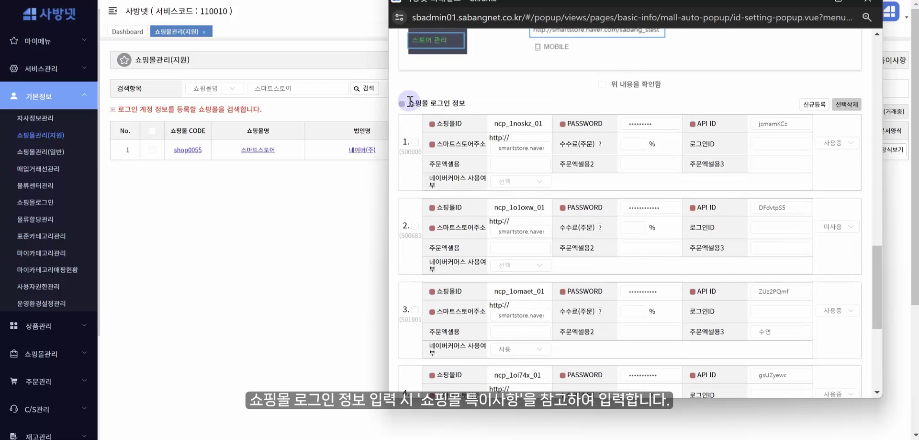
pyautogui.moveTo(405, 103); pyautogui.dragTo(471, 106)
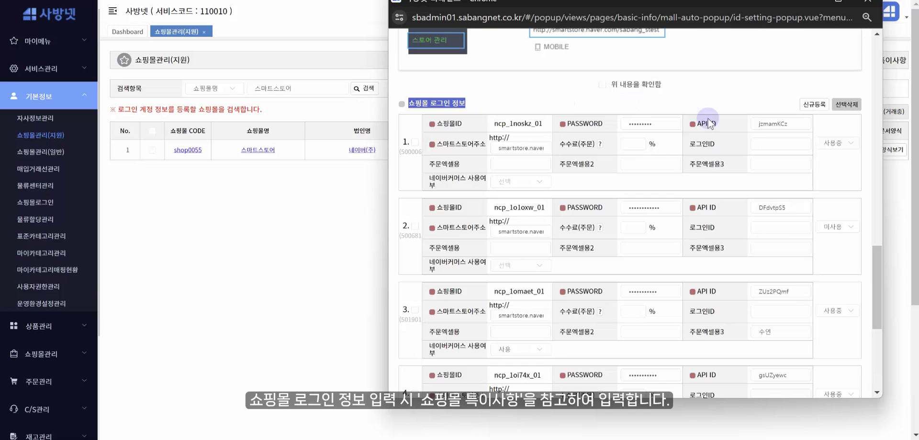
pyautogui.moveTo(875, 280); pyautogui.dragTo(872, 356)
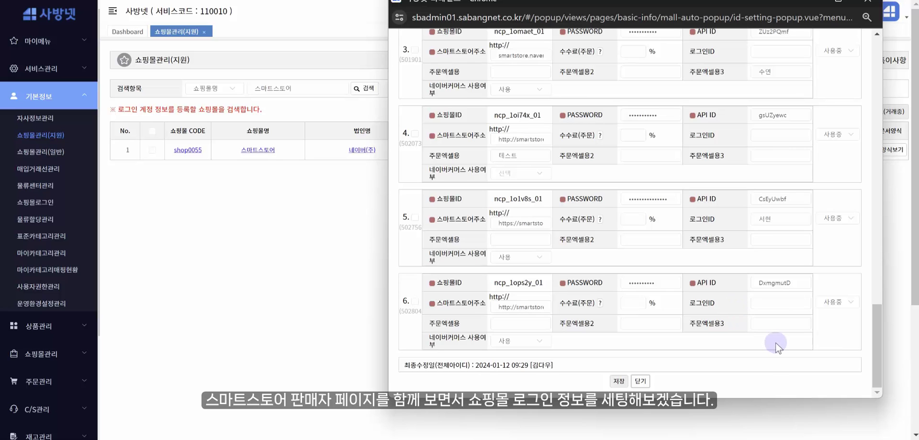
# Switch to Naver Smart Store Center and compare its API information with the sixth login entry in the Sabangnet ID settings.
pyautogui.moveTo(413, 439)
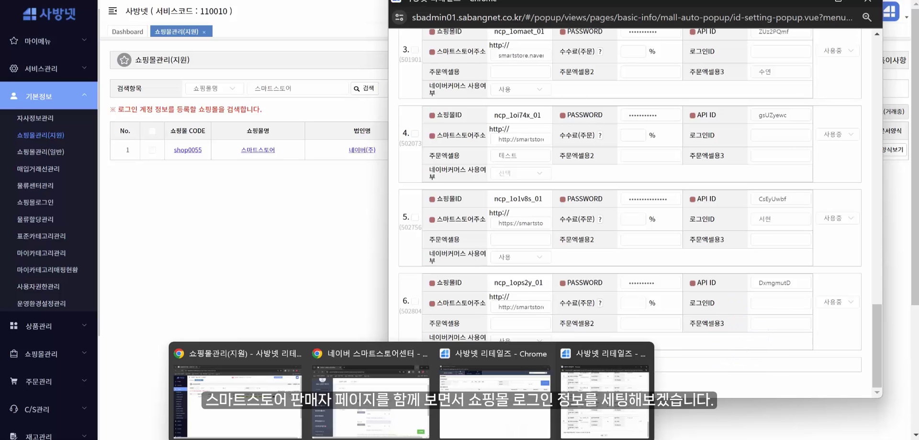
pyautogui.click(385, 432)
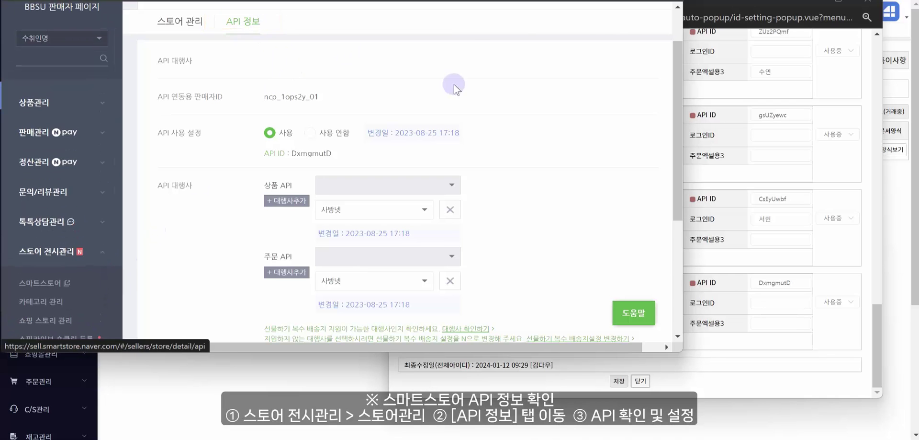
pyautogui.click(884, 326)
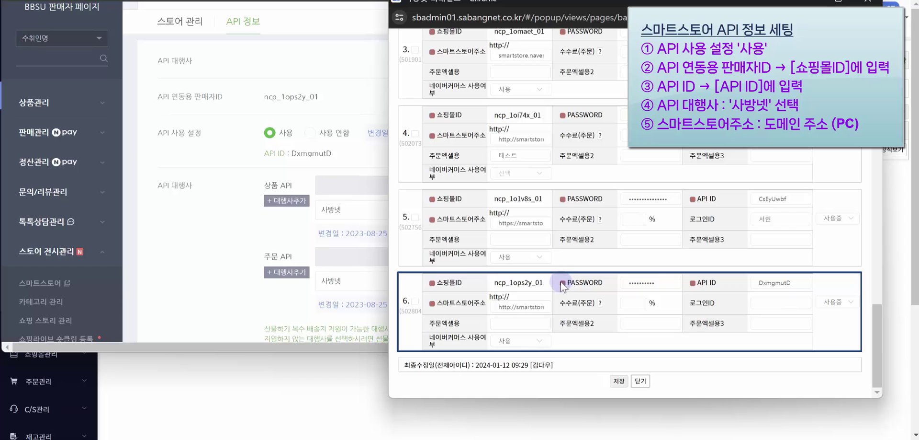
pyautogui.click(600, 303)
pyautogui.click(846, 290)
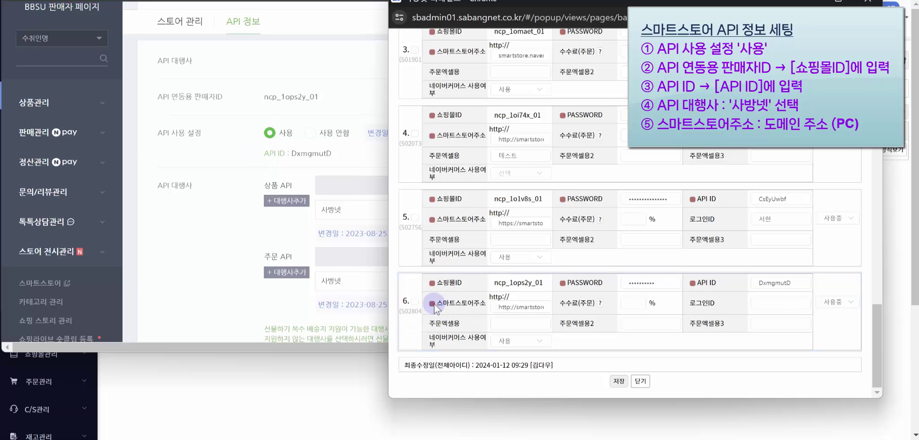
# Check the PC domain address on Smart Store Center's store management page against the store address field of the sixth login entry.
pyautogui.click(186, 30)
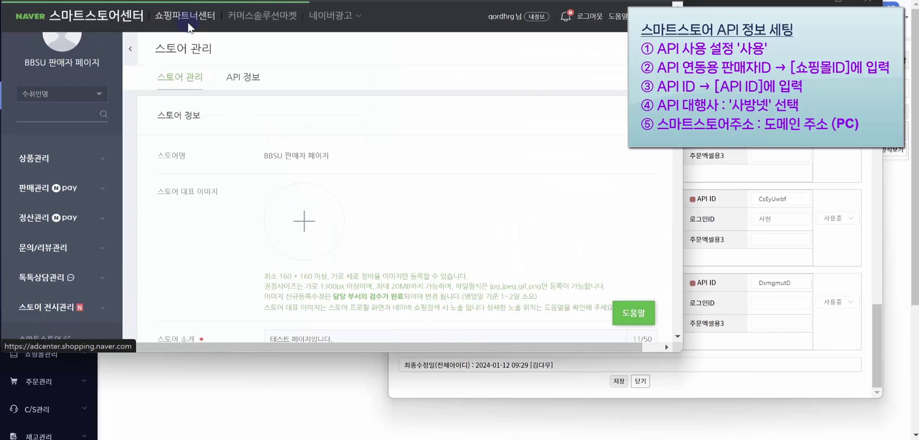
pyautogui.scroll(-3, 303, 129)
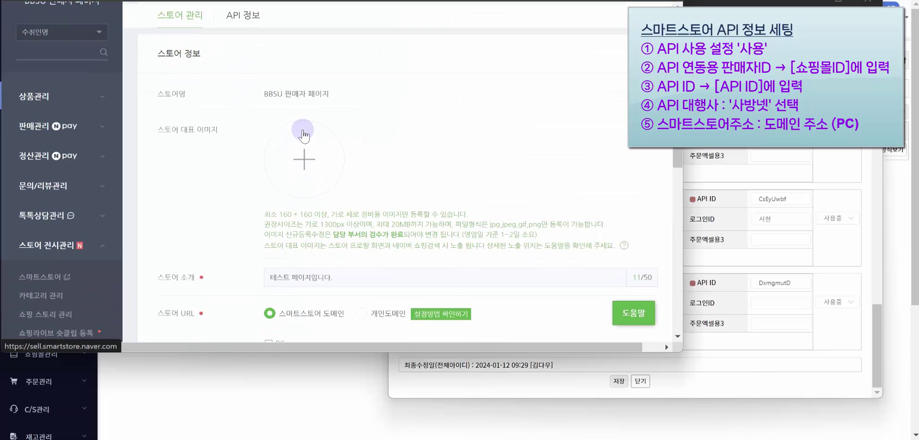
pyautogui.click(754, 2)
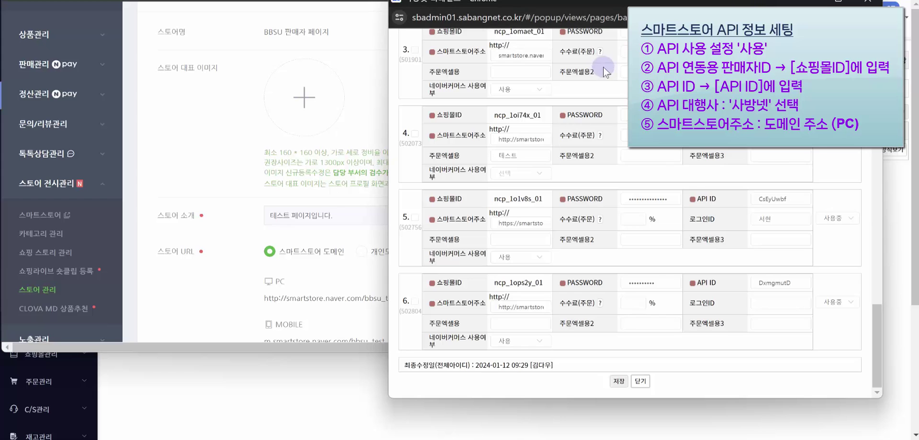
pyautogui.moveTo(648, 1); pyautogui.dragTo(682, 0)
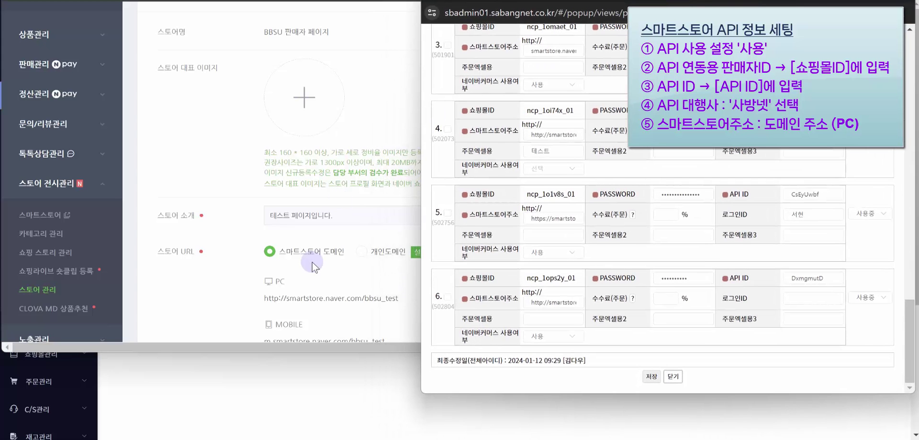
pyautogui.click(256, 298)
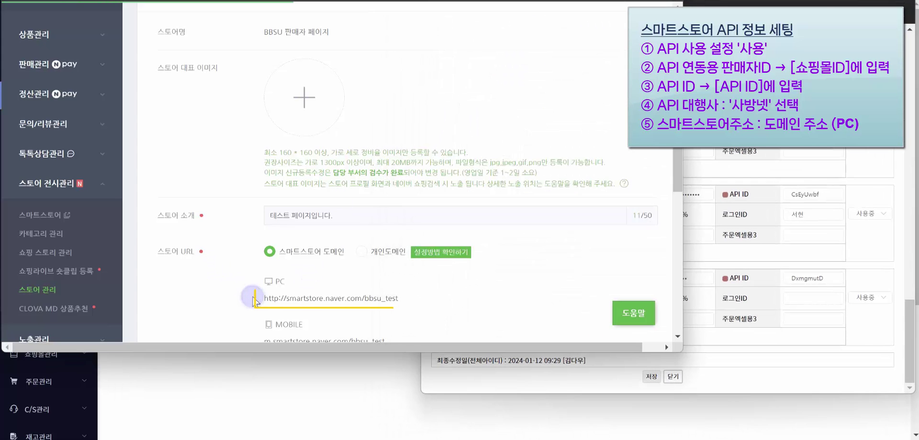
pyautogui.click(812, 4)
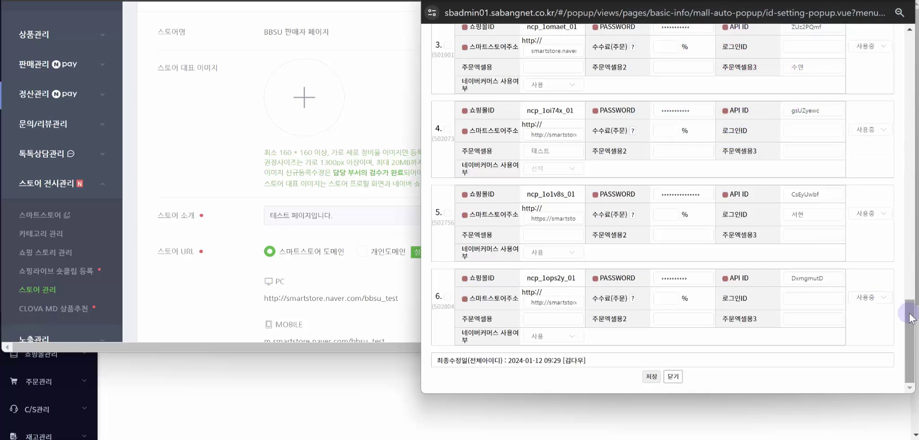
# Confirm having read the notes (위 내용을 확인함) in the ID settings and go to the save option below the login entries.
pyautogui.moveTo(907, 338); pyautogui.dragTo(907, 209)
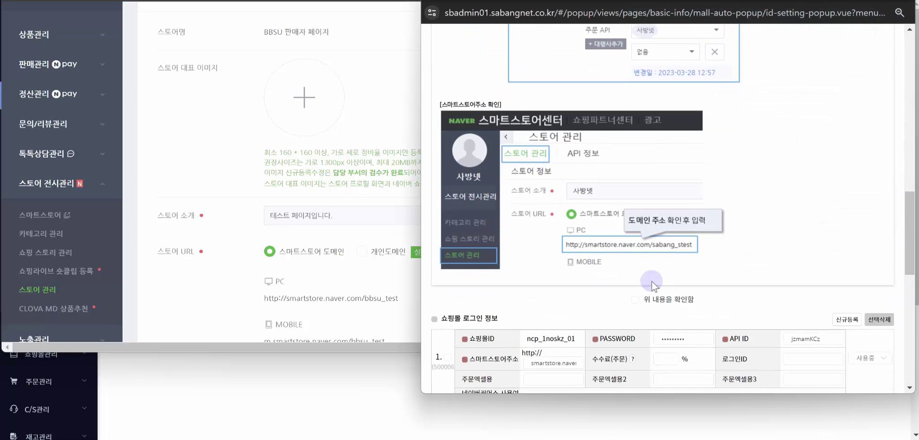
pyautogui.click(635, 301)
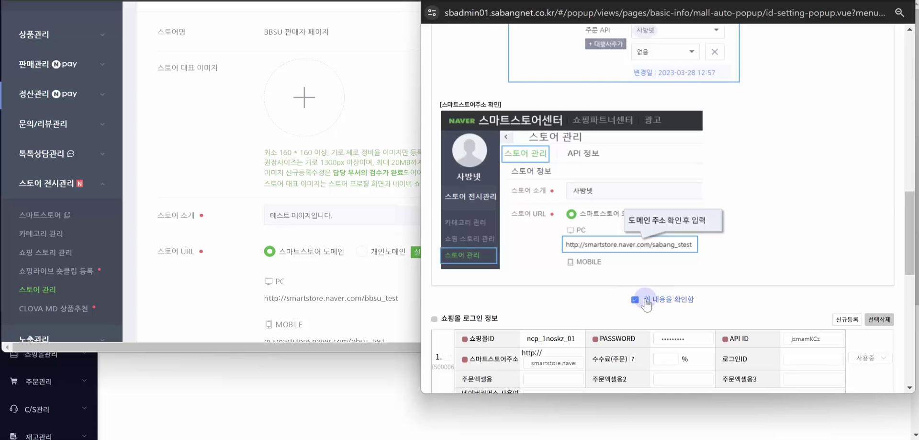
pyautogui.moveTo(909, 259); pyautogui.dragTo(909, 367)
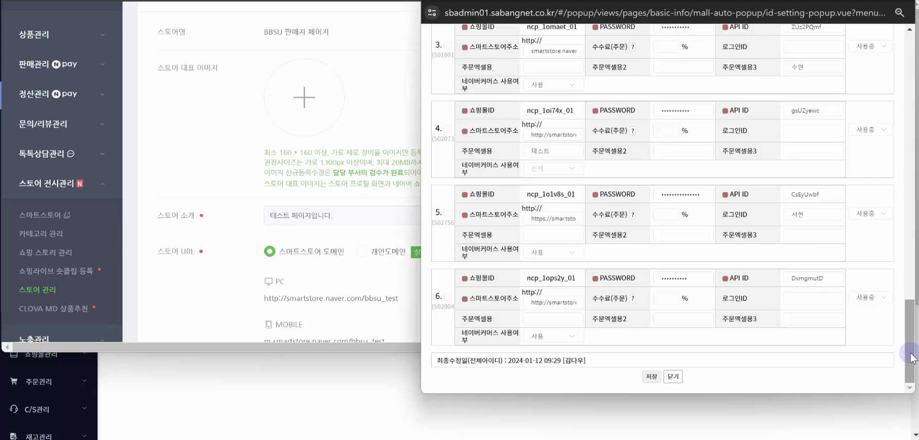
# Add a new mall login entry (신규등록) to the 스마트스토어 login information.
pyautogui.moveTo(911, 358); pyautogui.dragTo(912, 290)
pyautogui.click(845, 140)
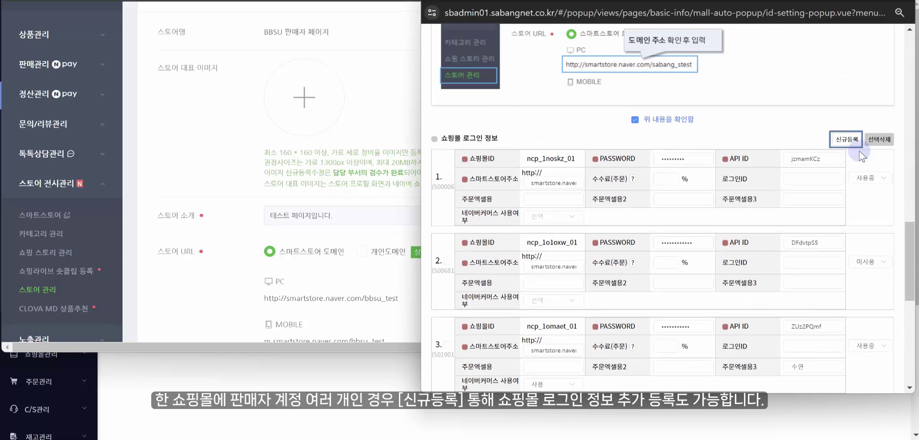
pyautogui.moveTo(915, 237); pyautogui.dragTo(913, 335)
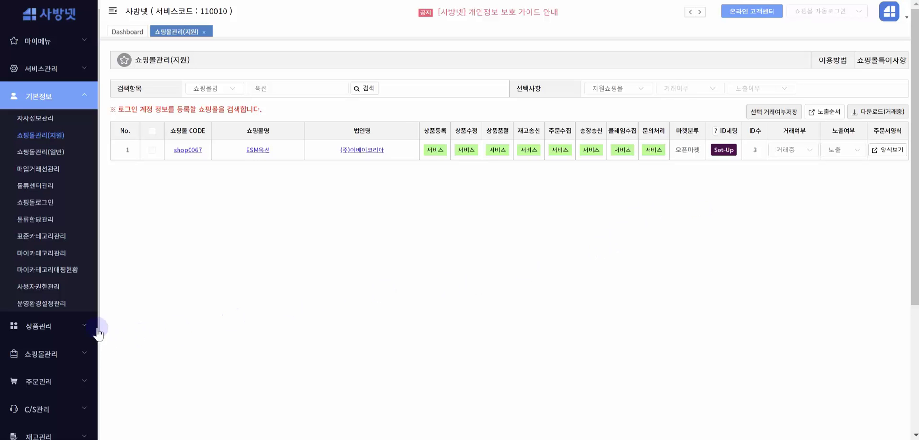
# Open the Sabangnet product collection and mapping page (사방넷상품수집/매핑) under product management.
pyautogui.click(72, 328)
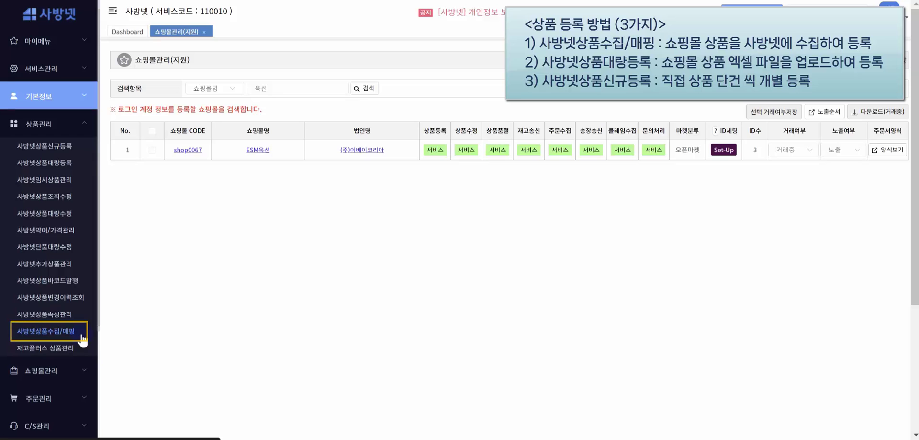
pyautogui.click(82, 339)
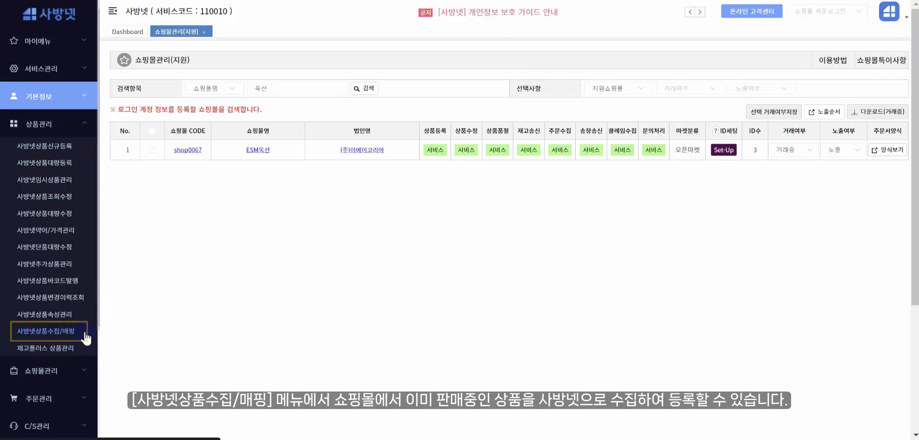
pyautogui.click(86, 338)
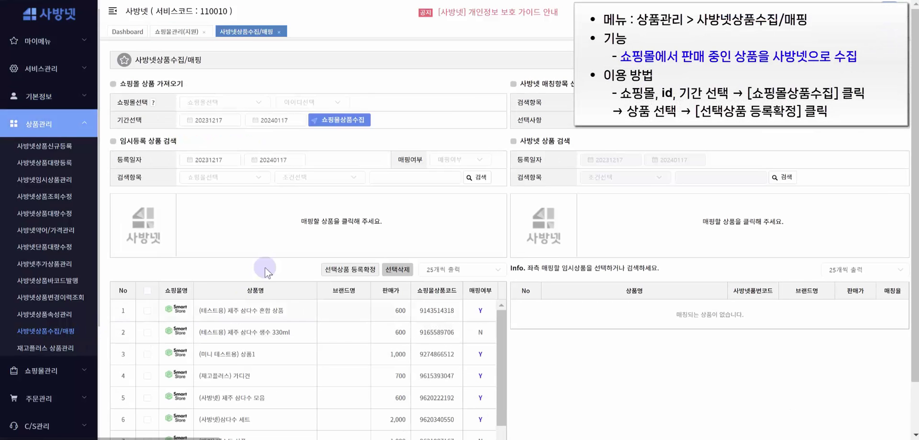
# Collect the mall products of 스마트스토어 for the last listed seller ID with 쇼핑몰상품수집.
pyautogui.click(271, 124)
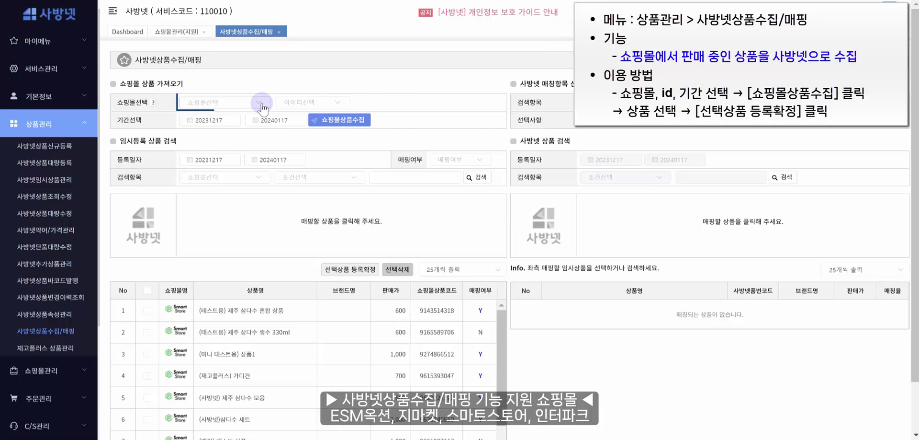
pyautogui.click(259, 105)
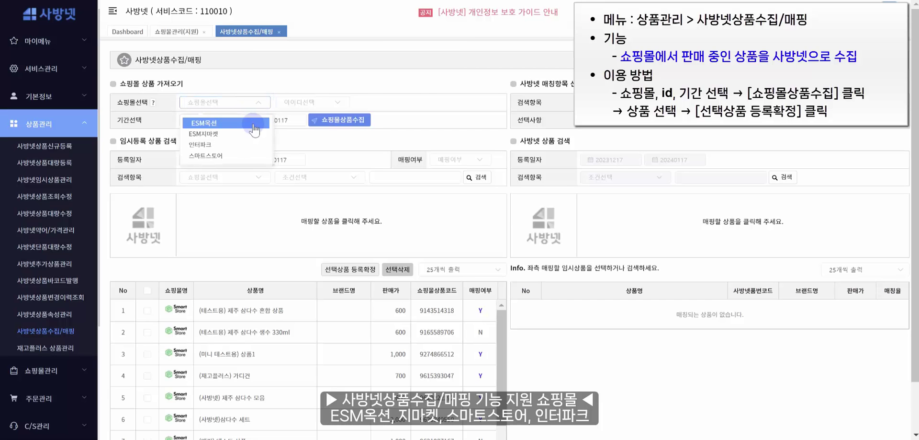
pyautogui.click(250, 156)
pyautogui.click(315, 103)
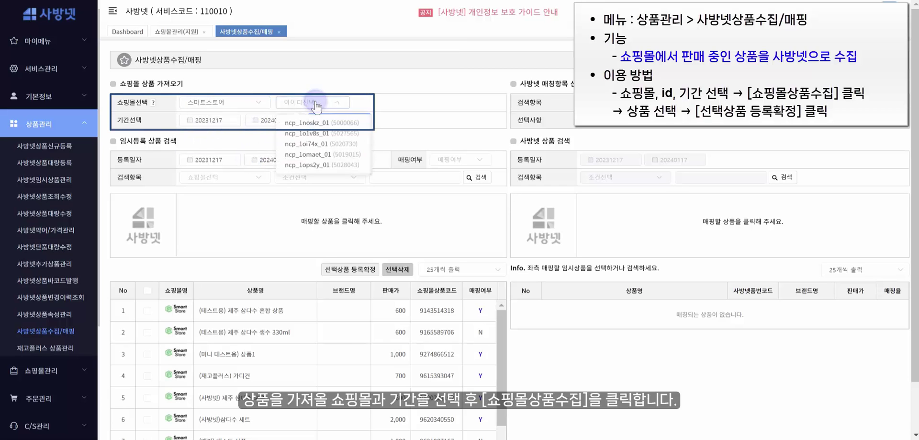
pyautogui.click(323, 167)
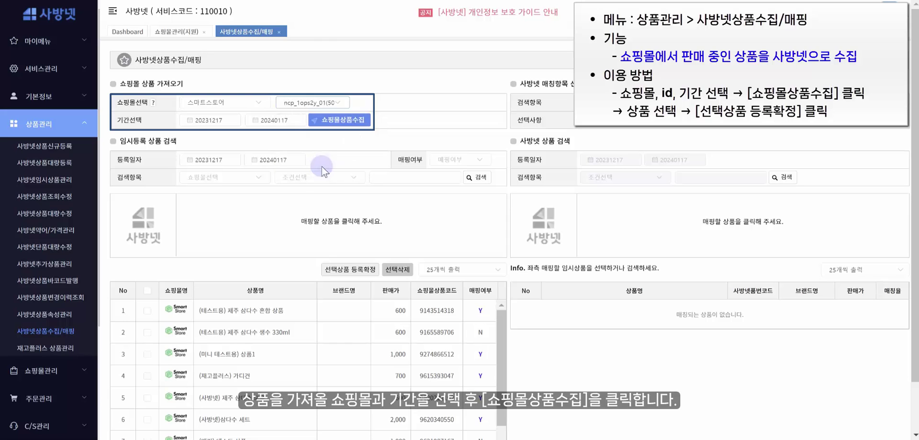
pyautogui.click(367, 124)
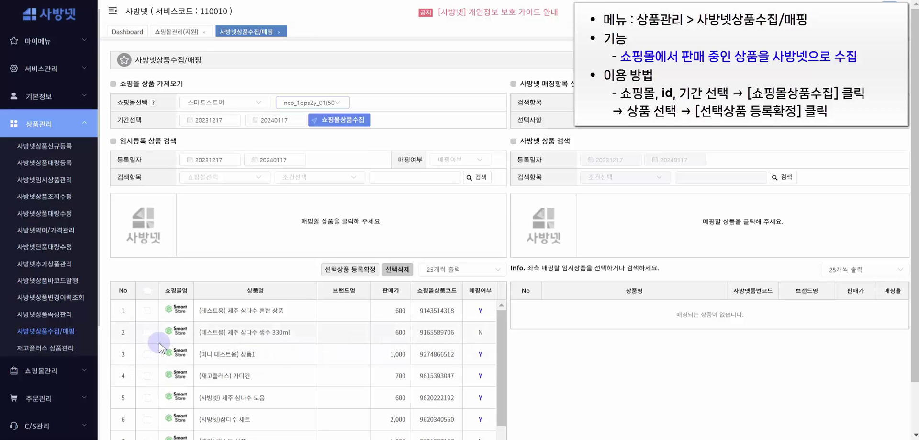
# Confirm registration (선택상품 등록확정) of the collected product (테스트용) 제주 삼다수 혼합 상품.
pyautogui.click(147, 311)
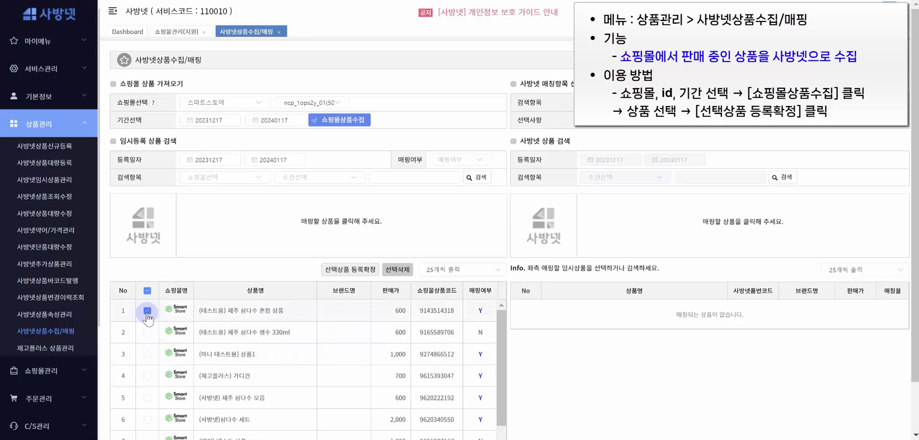
pyautogui.click(375, 271)
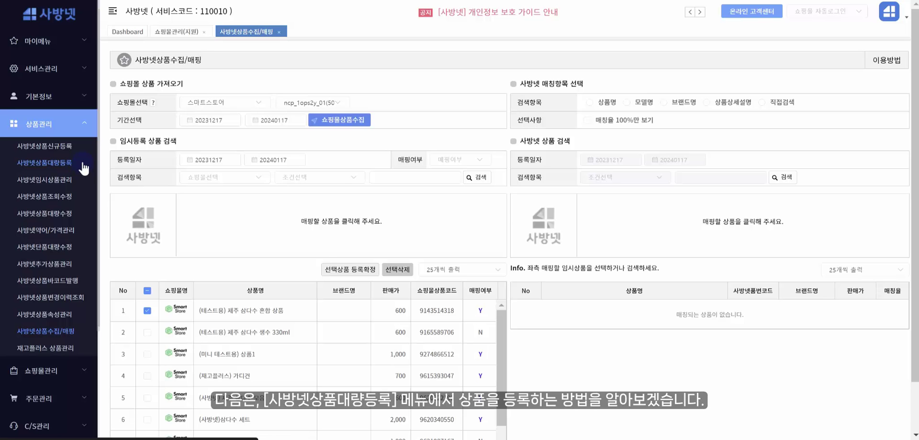
# Open the bulk product registration page (사방넷상품대량등록) and look through the mall formats offered for 엑셀자료선택.
pyautogui.click(82, 164)
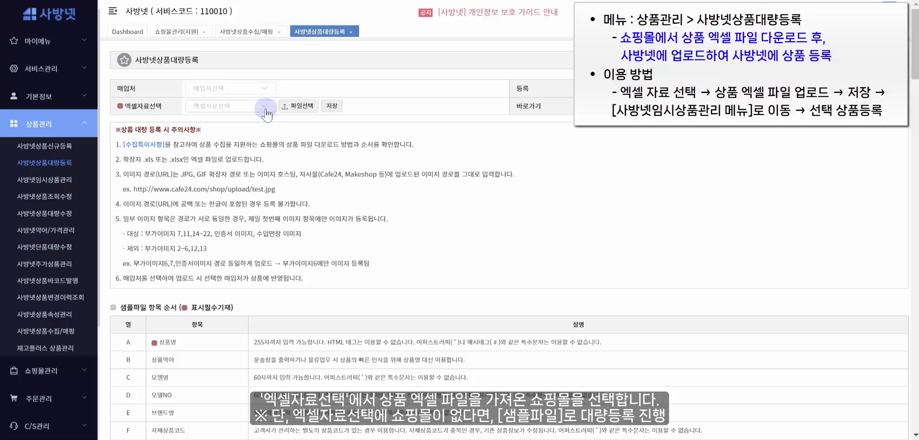
pyautogui.click(267, 114)
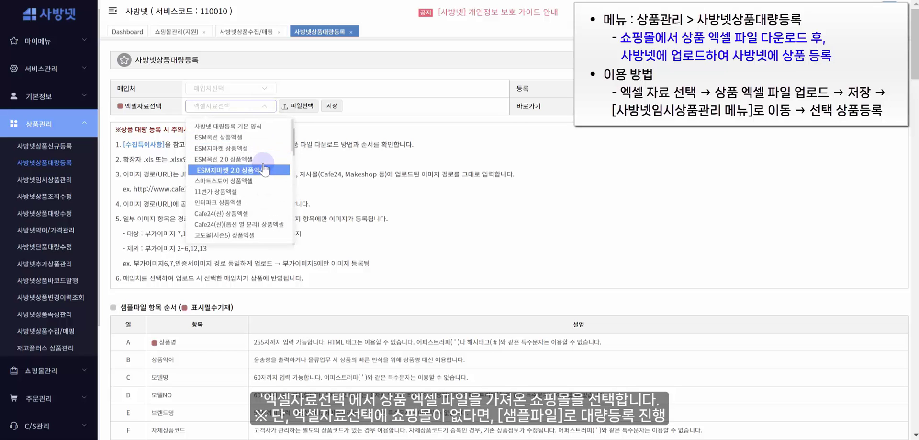
pyautogui.scroll(-2, 257, 184)
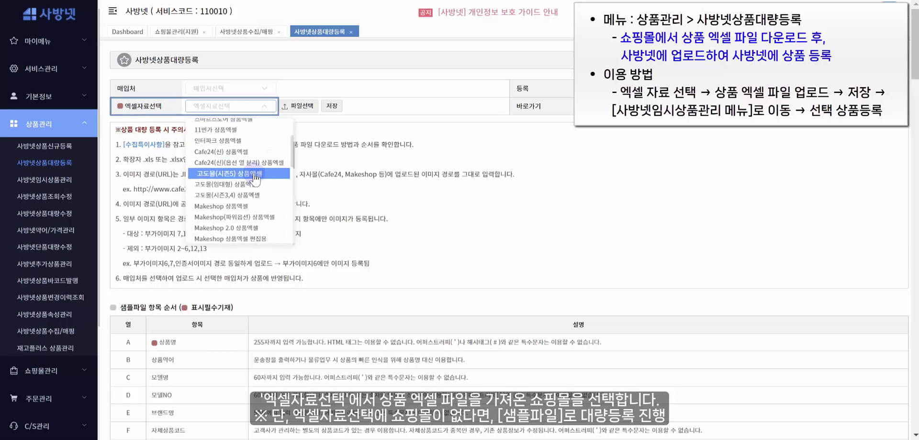
pyautogui.scroll(-2, 257, 183)
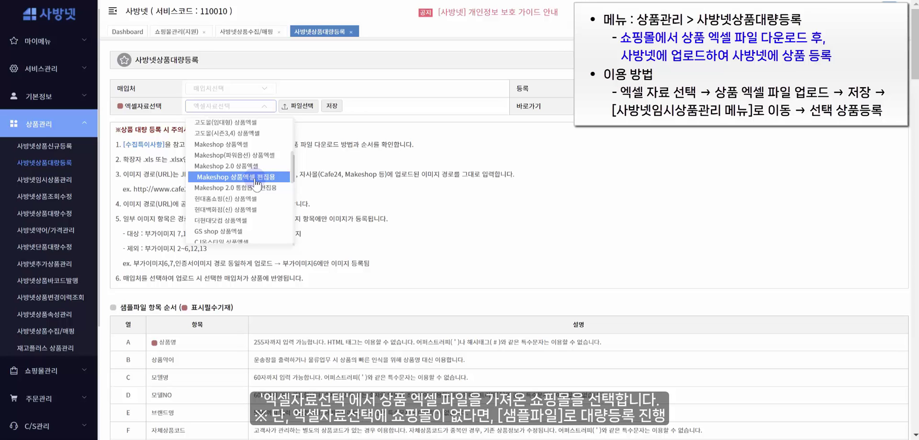
pyautogui.scroll(3, 257, 183)
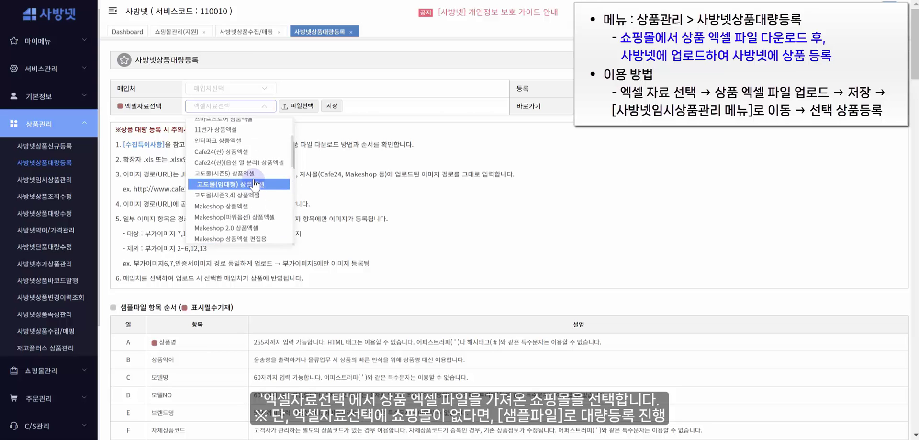
# Close the Excel format choices and get the bulk registration sample file (샘플파일).
pyautogui.click(607, 172)
pyautogui.click(624, 90)
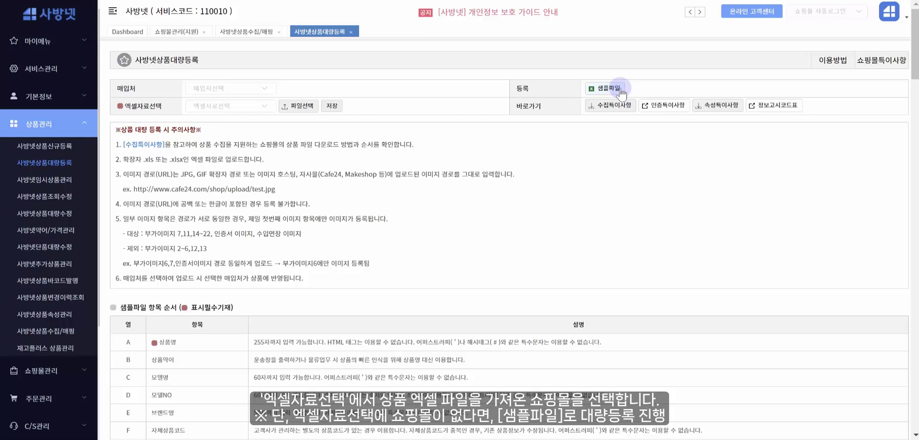
# Set 엑셀자료선택 to 사방넷 대량등록 기본 양식 and attach the file 사방넷상품대량등록_샘플파일 테스트 from the 사방넷 folder.
pyautogui.click(263, 107)
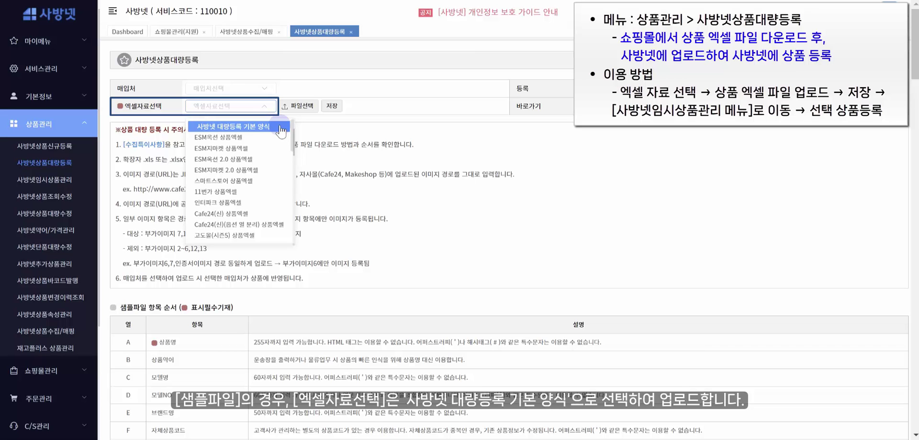
pyautogui.click(280, 127)
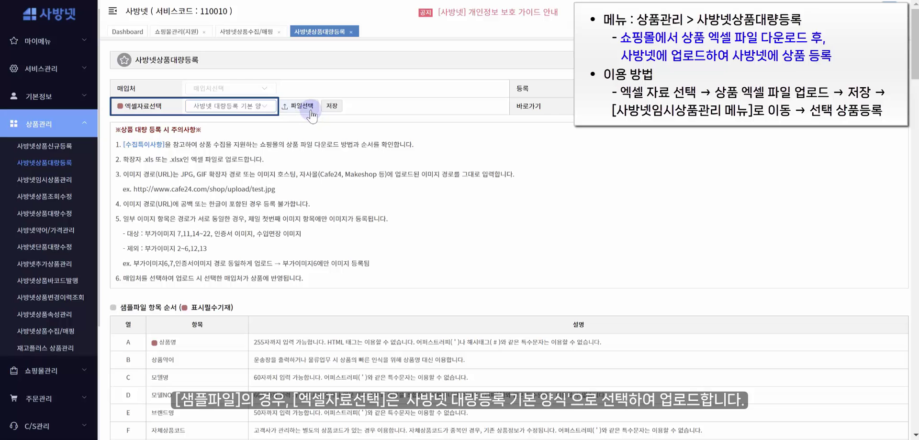
pyautogui.click(309, 107)
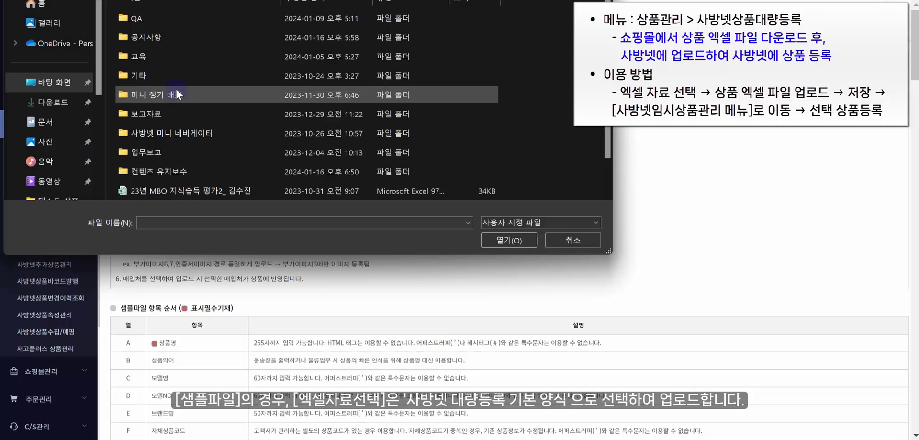
pyautogui.click(175, 61)
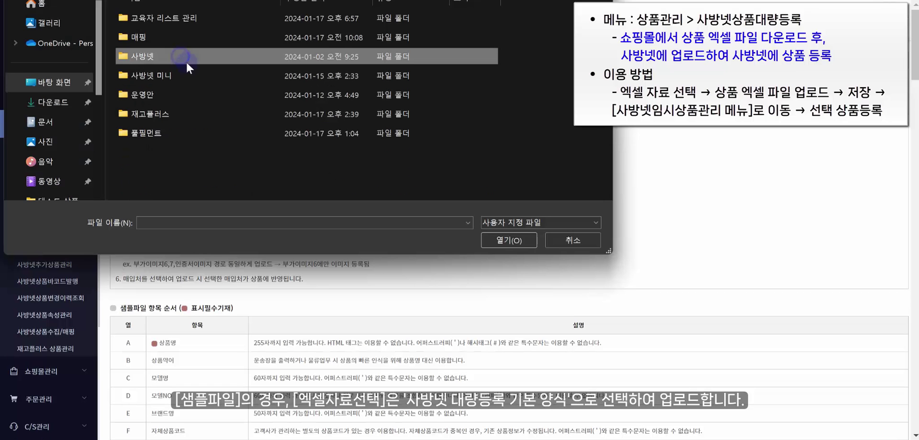
pyautogui.doubleClick(185, 61)
pyautogui.click(274, 114)
pyautogui.click(518, 244)
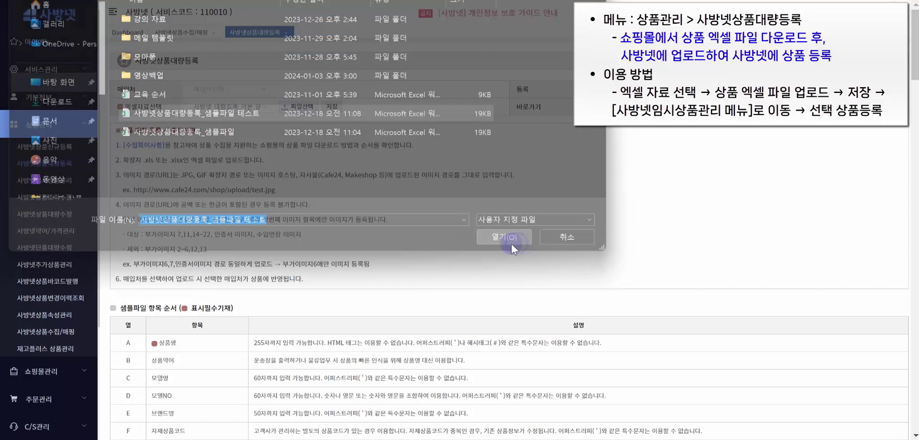
# Save the bulk upload and go from its result to the temporary product management page (사방넷임시상품관리).
pyautogui.click(342, 111)
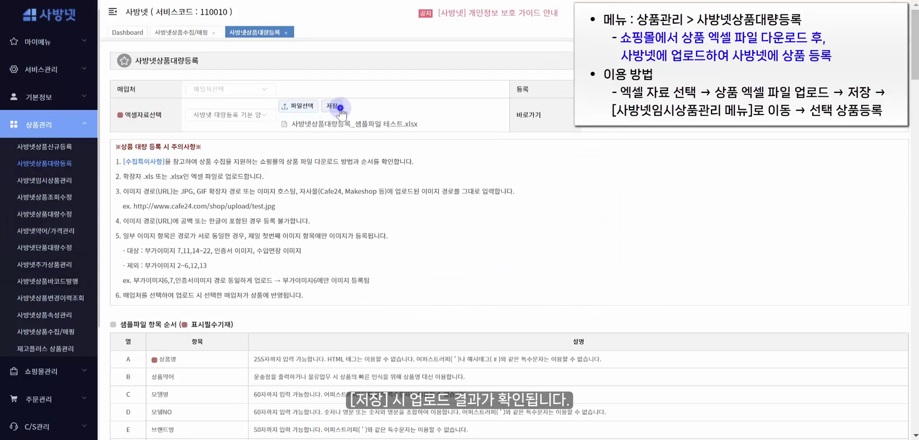
pyautogui.click(515, 266)
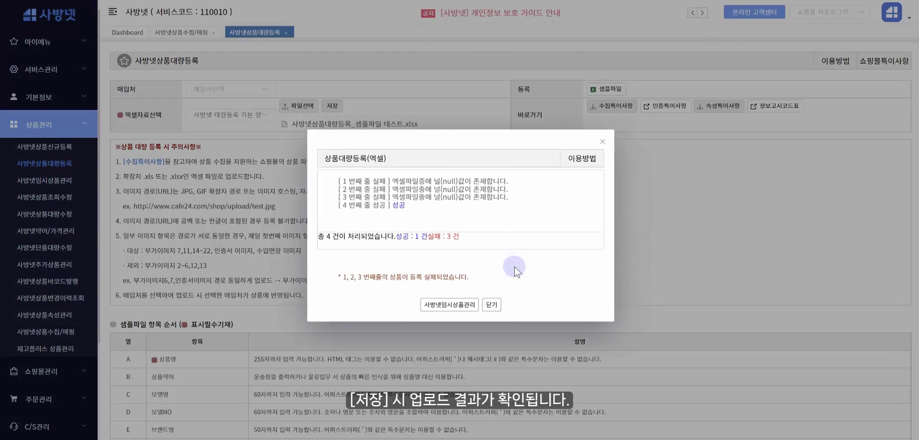
pyautogui.click(477, 305)
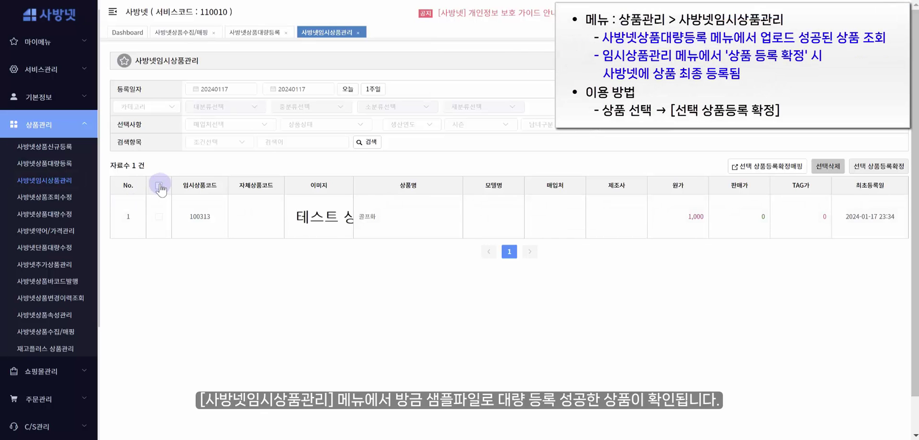
# Select all temporary products, confirm their registration in Sabangnet (선택 상품등록확정), and close the result.
pyautogui.click(159, 185)
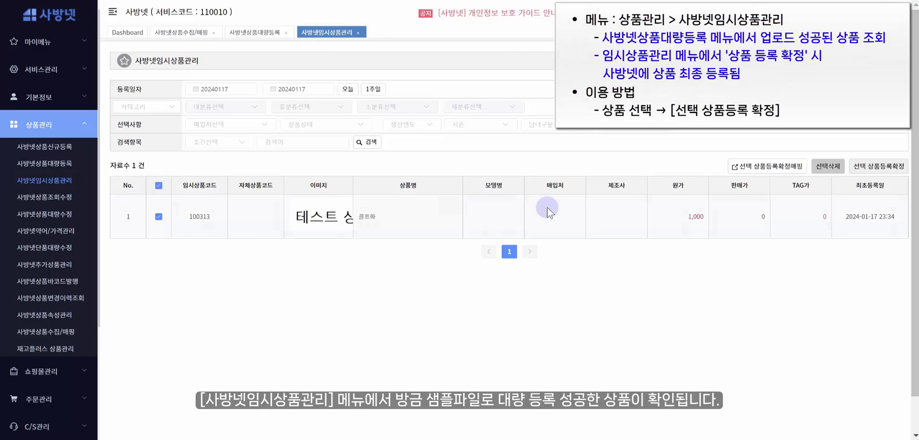
pyautogui.click(905, 172)
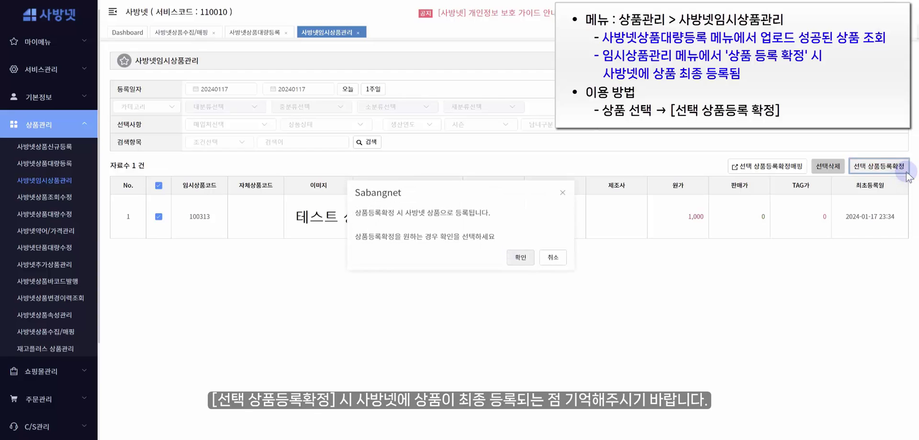
pyautogui.click(525, 261)
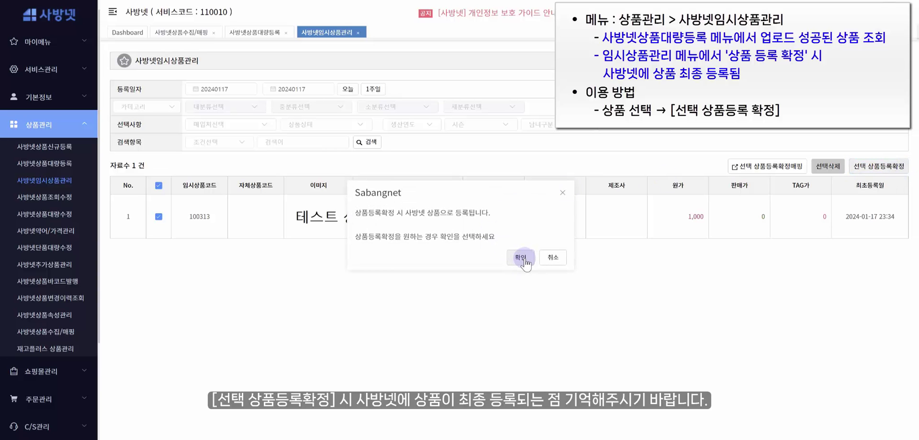
pyautogui.click(524, 258)
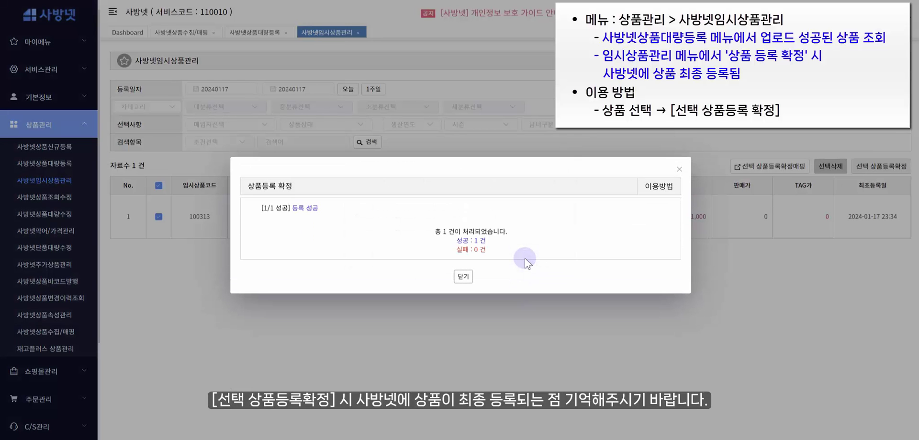
pyautogui.click(471, 281)
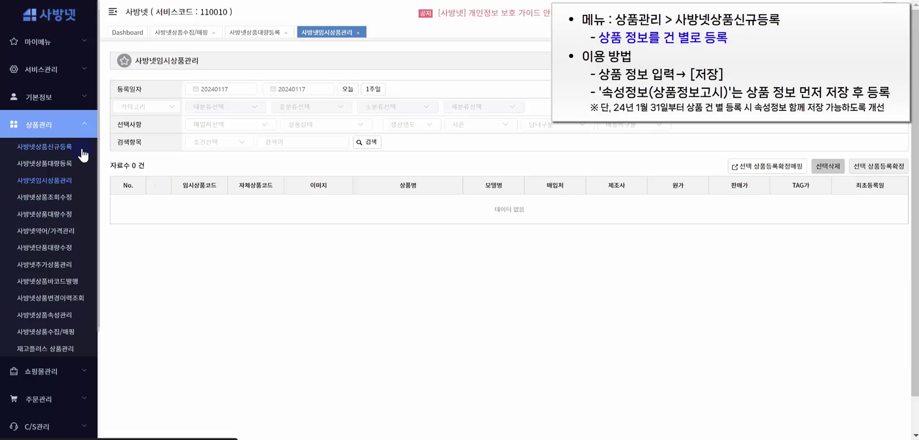
# Open the new product registration page (사방넷상품신규등록) and enter 가디건 (테스트용) as the product name.
pyautogui.click(82, 149)
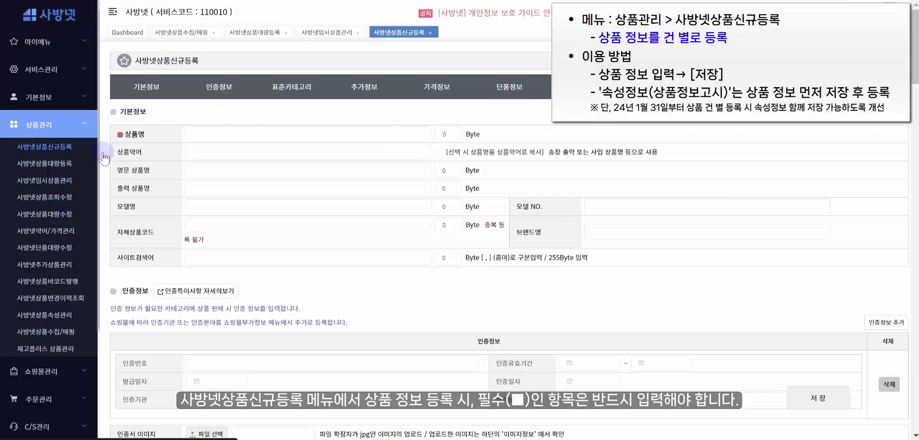
pyautogui.click(244, 135)
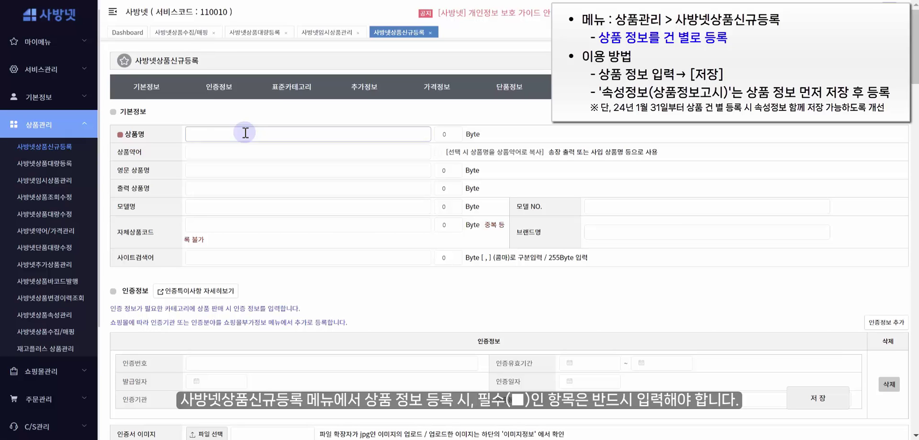
pyautogui.write('rk')
pyautogui.write('가디건')
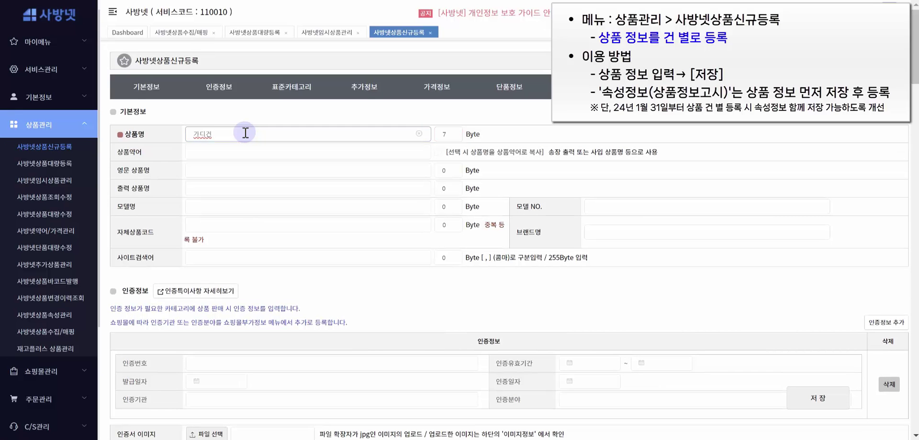
pyautogui.write(' (테')
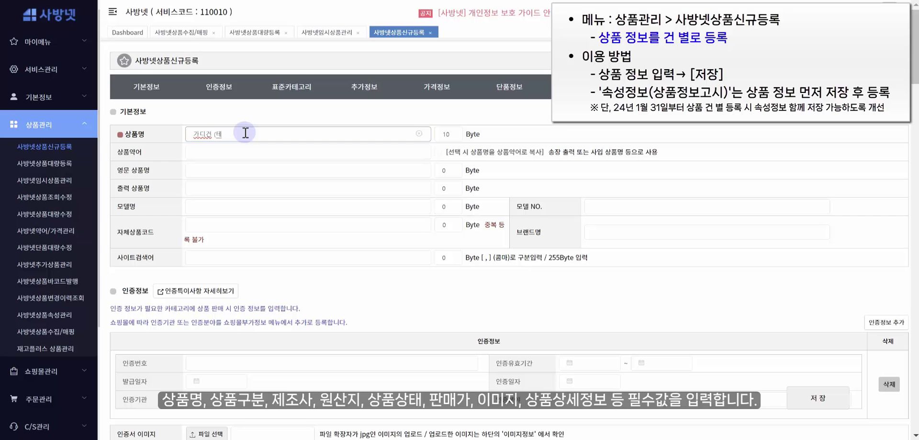
pyautogui.write('스트용)')
# In the additional information (추가정보), set the product type (상품구분) to 제조 and the manufacturer (제조사) to 사방넷.
pyautogui.scroll(-6, 243, 133)
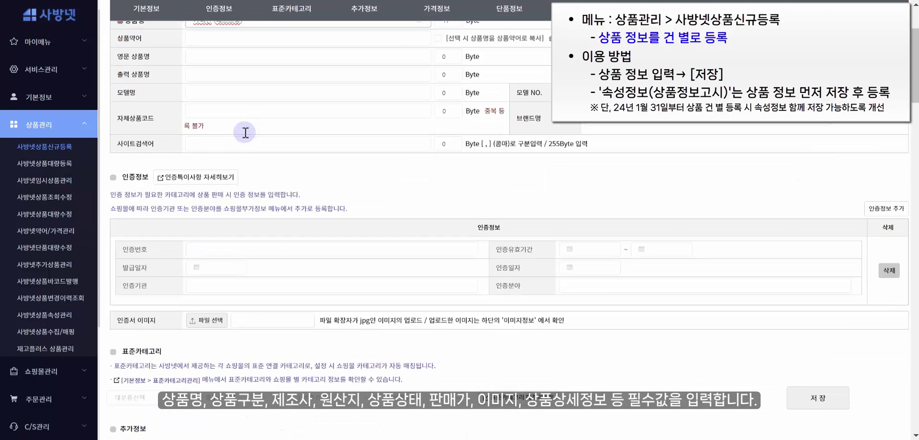
pyautogui.scroll(-1, 230, 206)
pyautogui.click(234, 193)
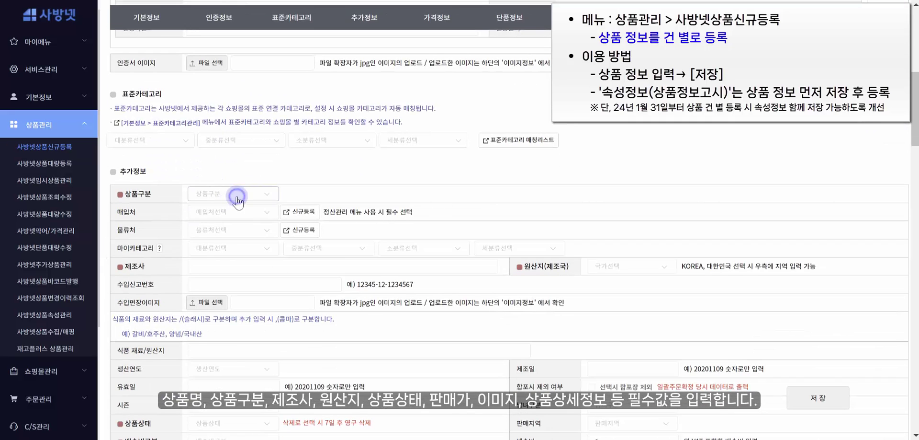
pyautogui.click(236, 221)
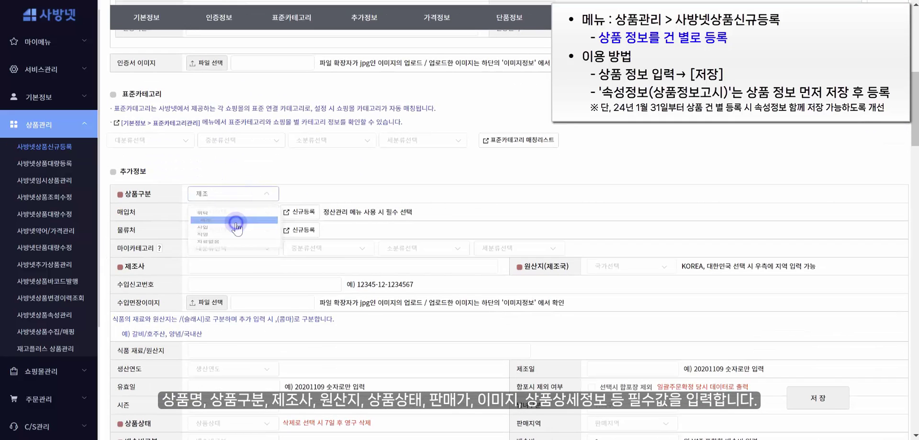
pyautogui.click(247, 264)
pyautogui.write('사방ㄴ')
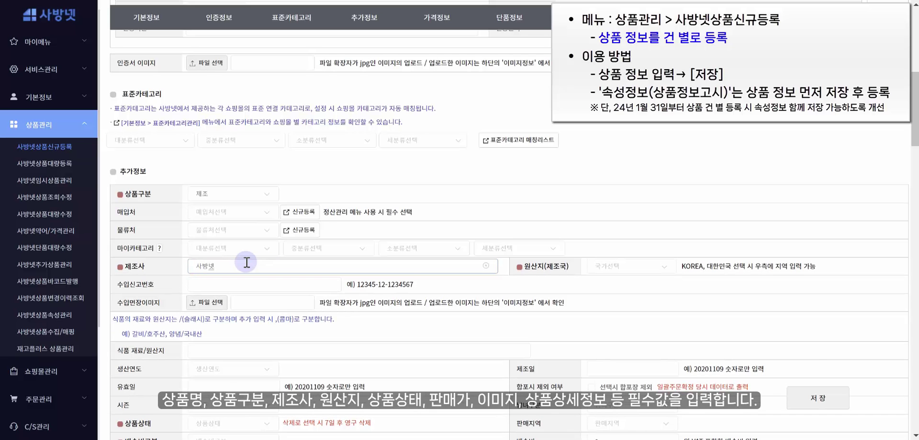
# Set the country of origin (원산지) to KOREA and the product status (상품상태) to 공급중.
pyautogui.click(638, 266)
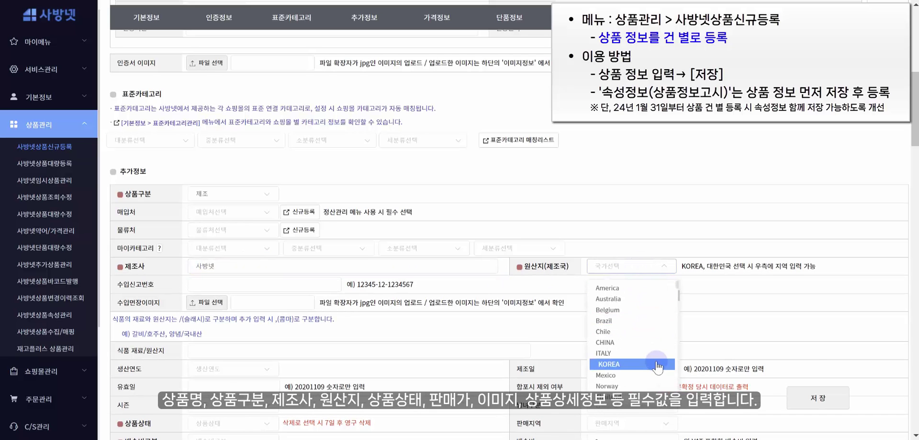
pyautogui.click(658, 365)
pyautogui.scroll(-3, 312, 215)
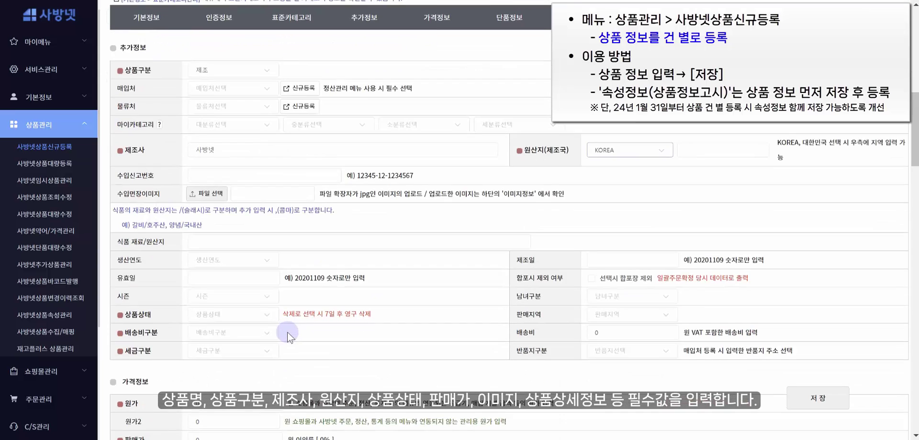
pyautogui.scroll(-2, 287, 335)
pyautogui.click(251, 253)
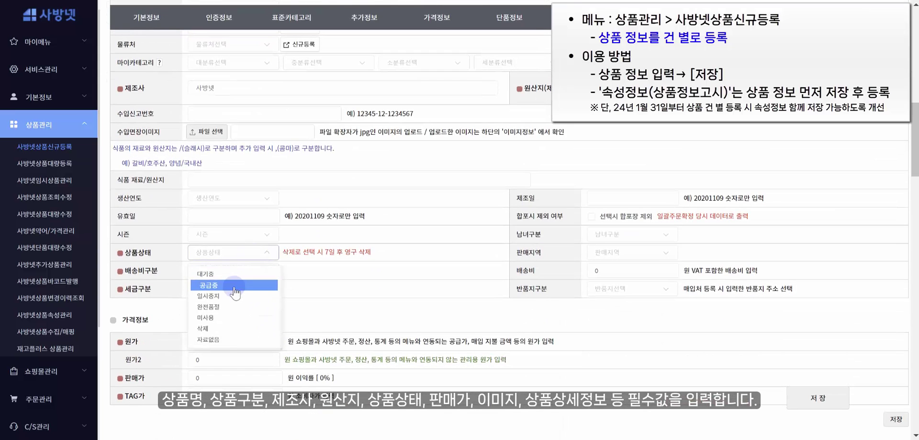
pyautogui.click(235, 286)
# Set the shipping fee type (배송비구분) to 무료 and the tax type (세금구분) to 과세.
pyautogui.click(248, 269)
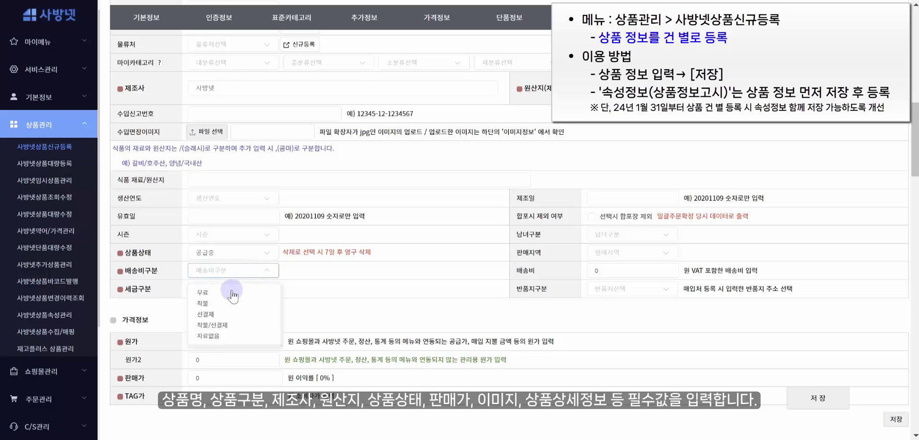
pyautogui.click(233, 292)
pyautogui.click(242, 287)
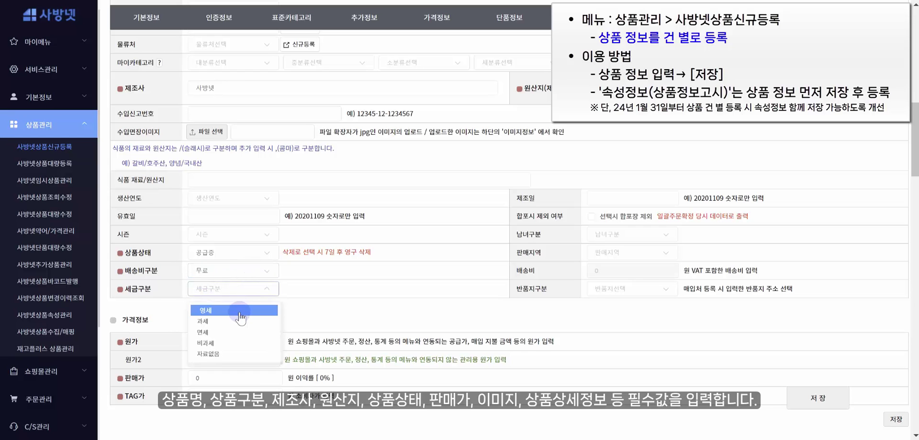
pyautogui.click(235, 321)
# In the price information, set the cost (원가) to 30,000 and both the sale price (판매가) and TAG price (TAG가) to 45,000.
pyautogui.click(229, 341)
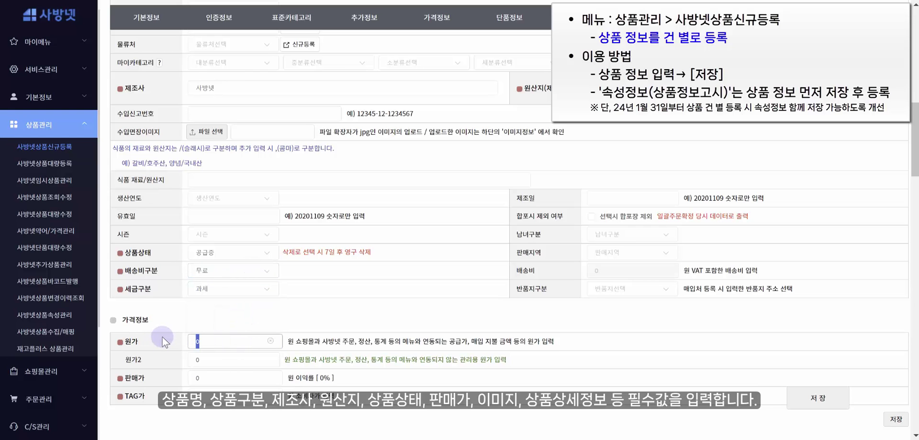
pyautogui.write('300000')
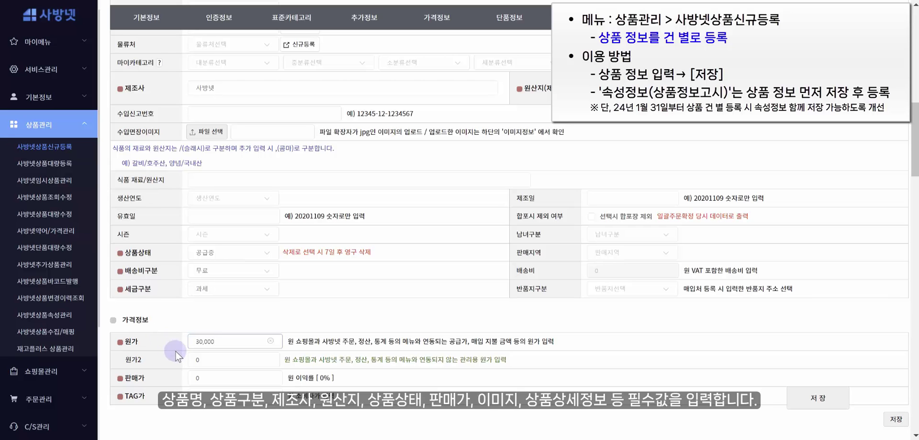
pyautogui.click(201, 376)
pyautogui.write('450000')
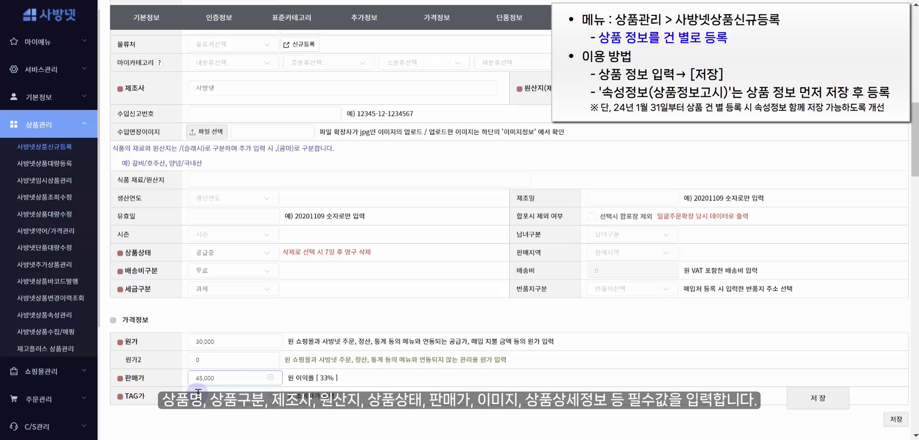
pyautogui.moveTo(219, 395); pyautogui.dragTo(161, 393)
pyautogui.write('45,000')
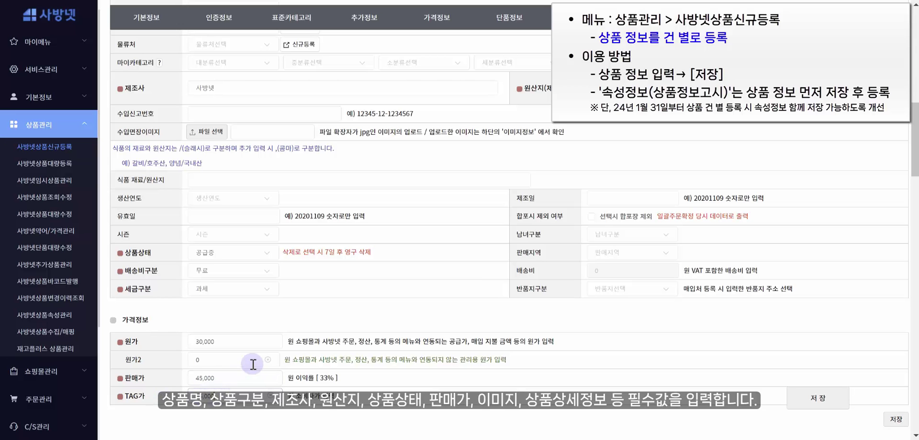
# Turn off 옵션없음 and enter the first option 사이즈 with the detail values 80 and 85.
pyautogui.scroll(-5, 252, 364)
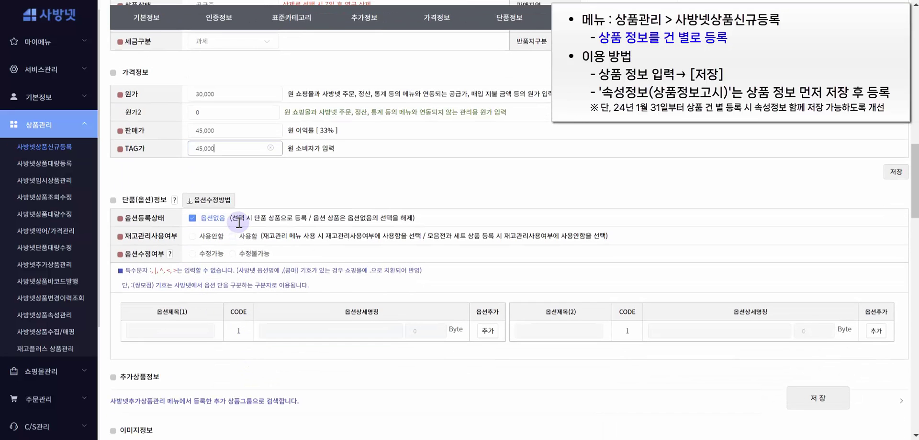
pyautogui.click(193, 219)
pyautogui.click(200, 330)
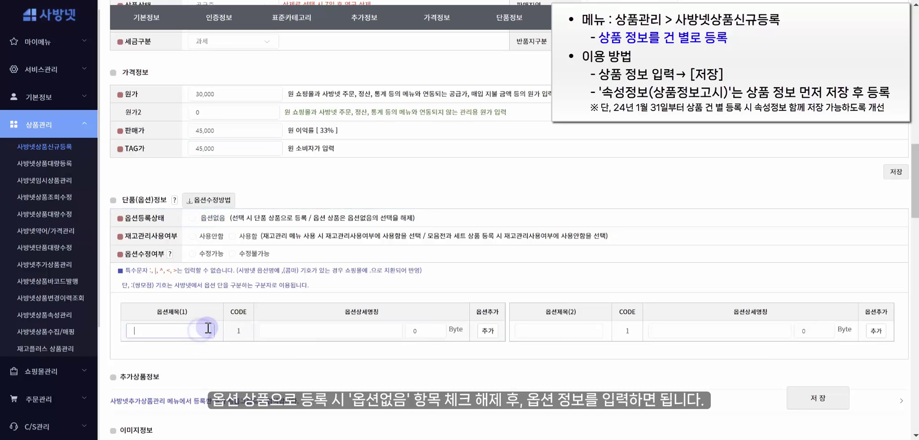
pyautogui.write('사이즈')
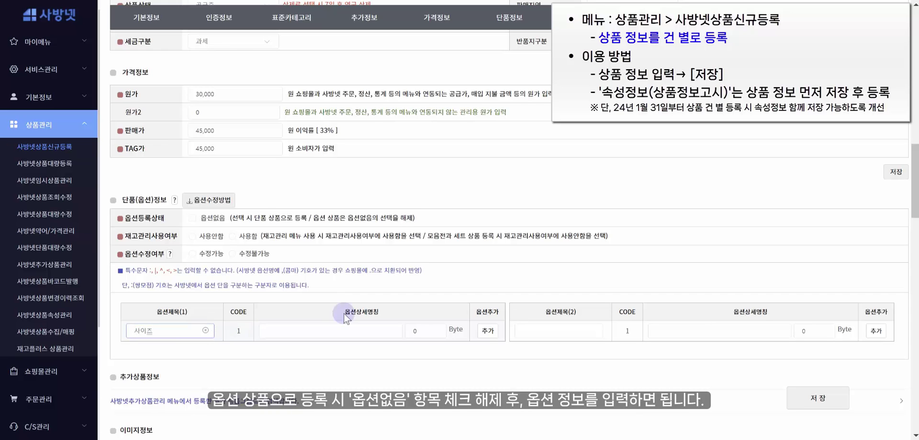
pyautogui.click(348, 328)
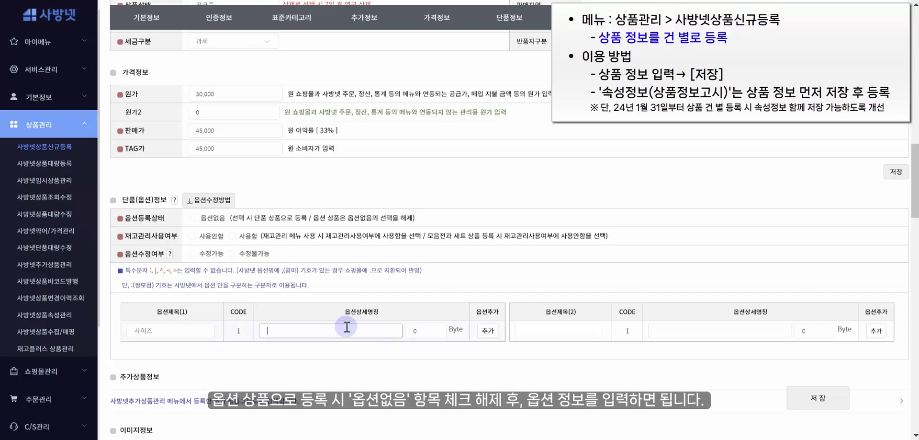
pyautogui.write('80')
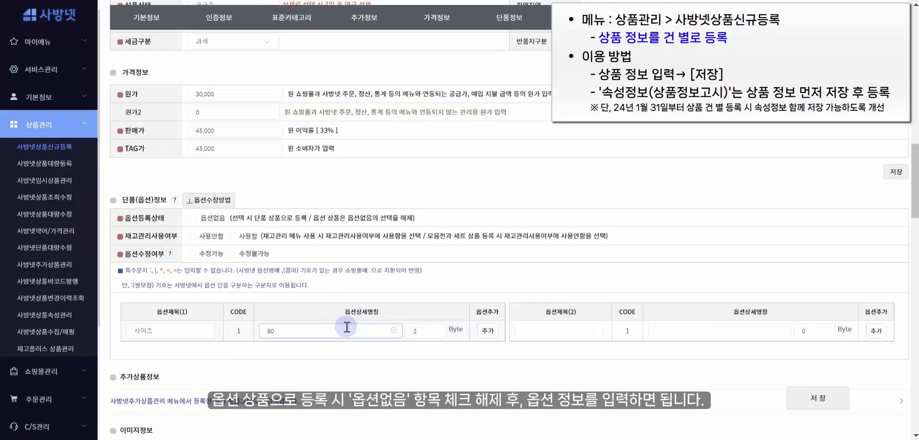
pyautogui.click(488, 331)
pyautogui.click(297, 352)
pyautogui.write('85')
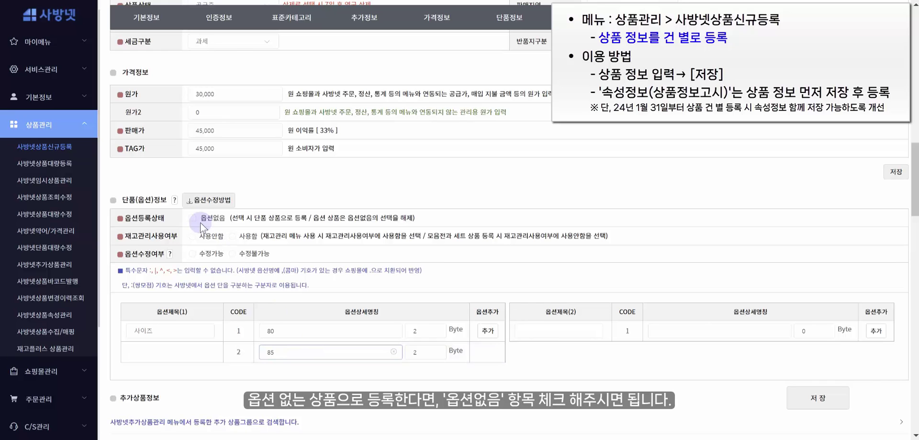
# Set inventory management (재고관리사용여부) to 사용안함 and option editing (옵션수정여부) to 수정가능.
pyautogui.click(200, 236)
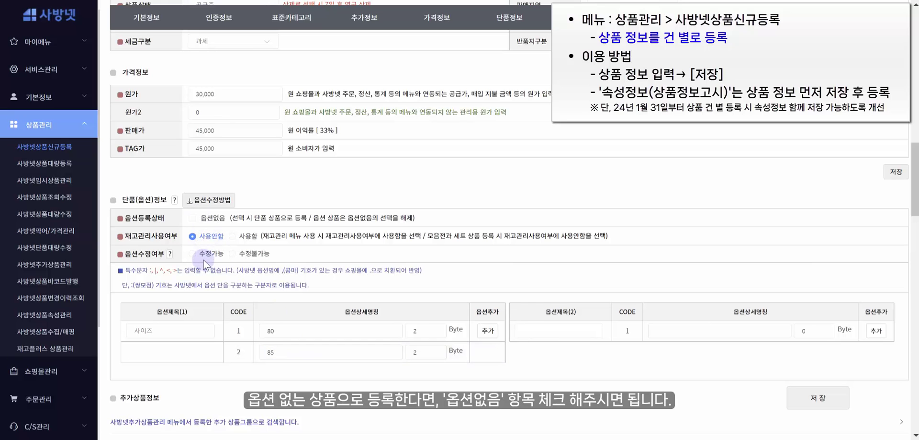
pyautogui.click(202, 258)
# Upload the 테스트용 가디건 image from the 테스트 상품 folder as the main image (대표이미지).
pyautogui.scroll(-6, 233, 283)
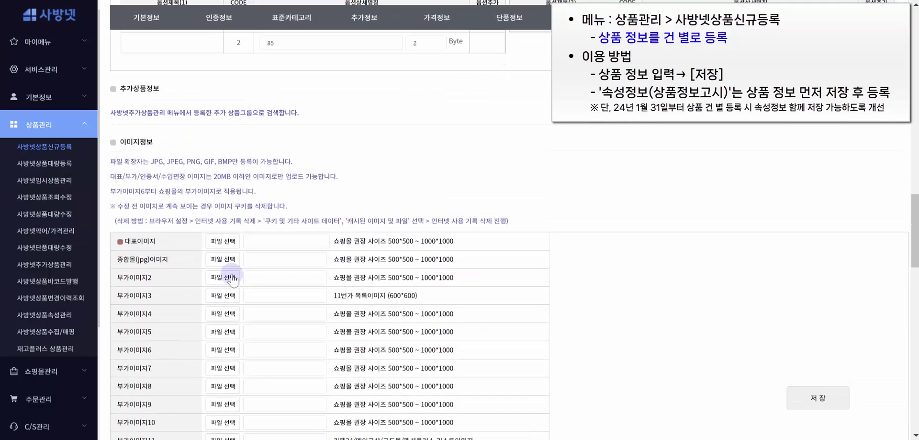
pyautogui.click(233, 245)
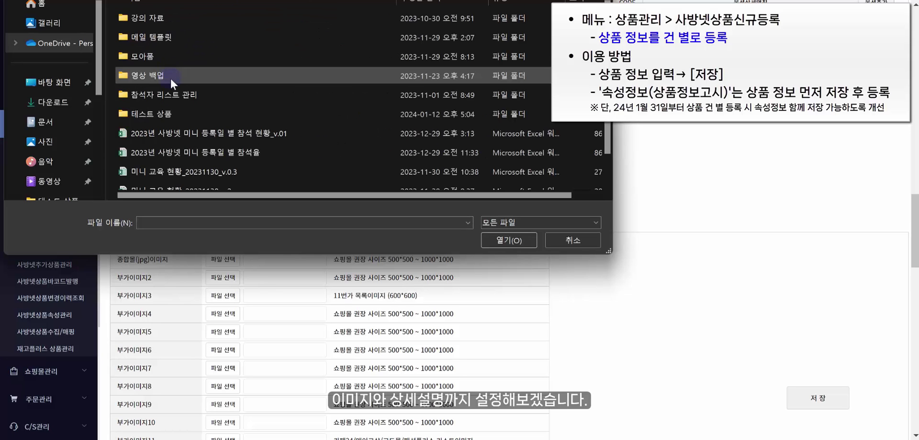
pyautogui.doubleClick(168, 111)
pyautogui.click(558, 28)
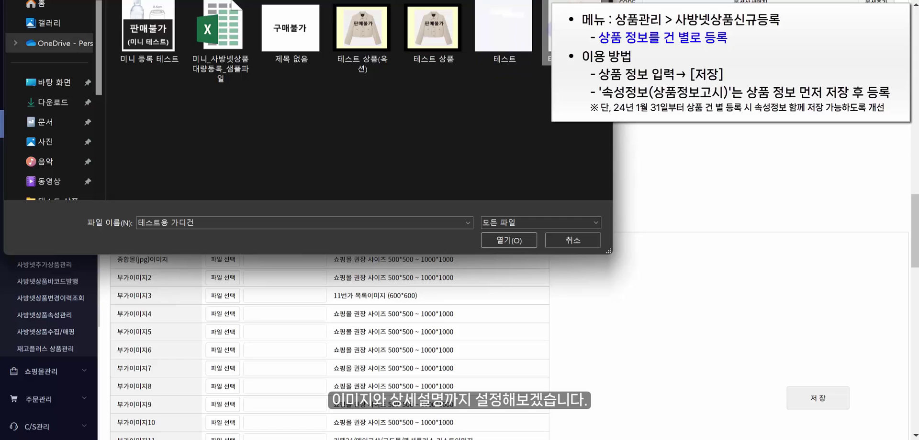
pyautogui.click(524, 240)
# Enter 테스트용 상품입니다. as the required product detail description (상품상세설명).
pyautogui.scroll(-10, 307, 229)
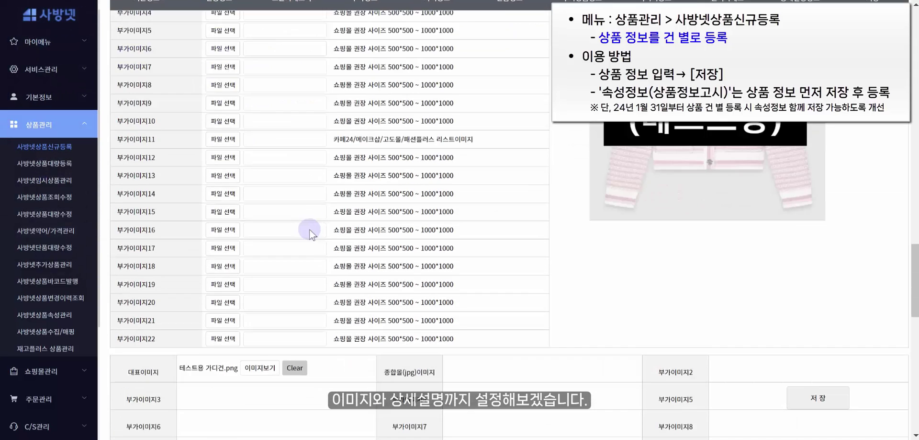
pyautogui.scroll(-6, 310, 233)
pyautogui.click(244, 272)
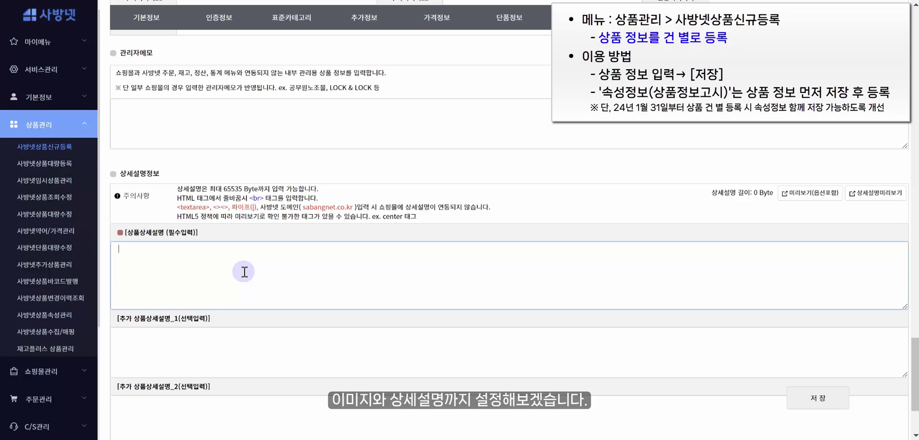
pyautogui.write('테스')
pyautogui.write('트용 새')
pyautogui.write('ㅇ프')
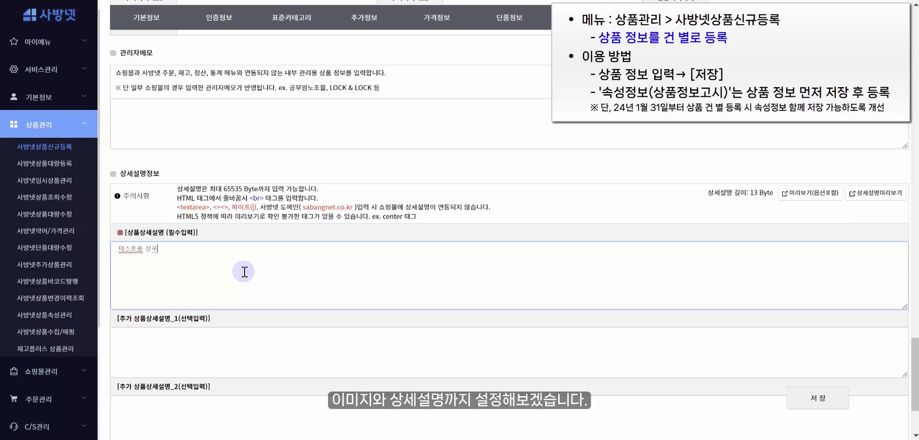
pyautogui.write('입니다.')
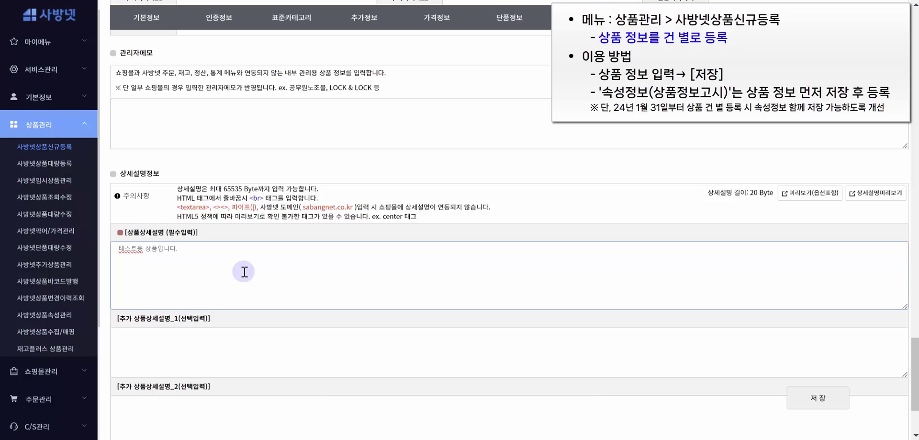
# Save the new product with its option information and close the result message.
pyautogui.click(835, 407)
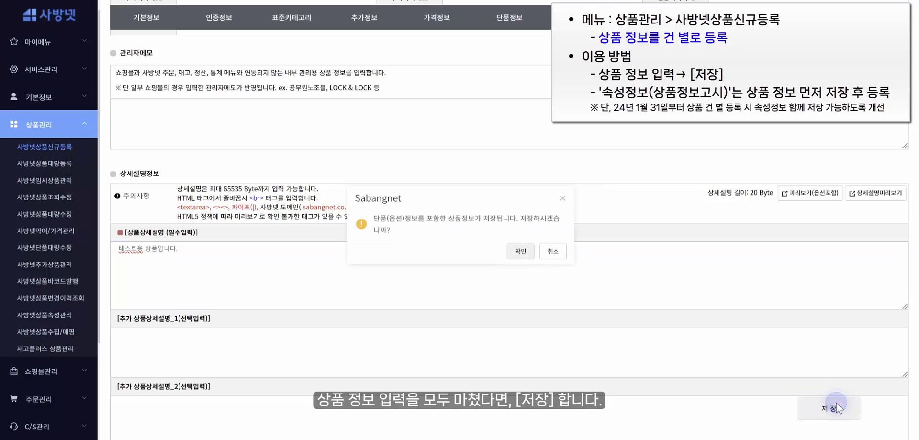
pyautogui.click(532, 251)
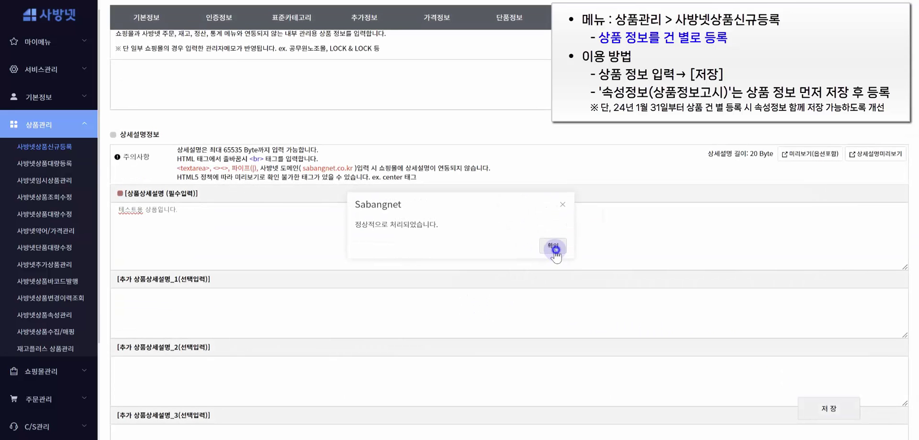
pyautogui.click(550, 248)
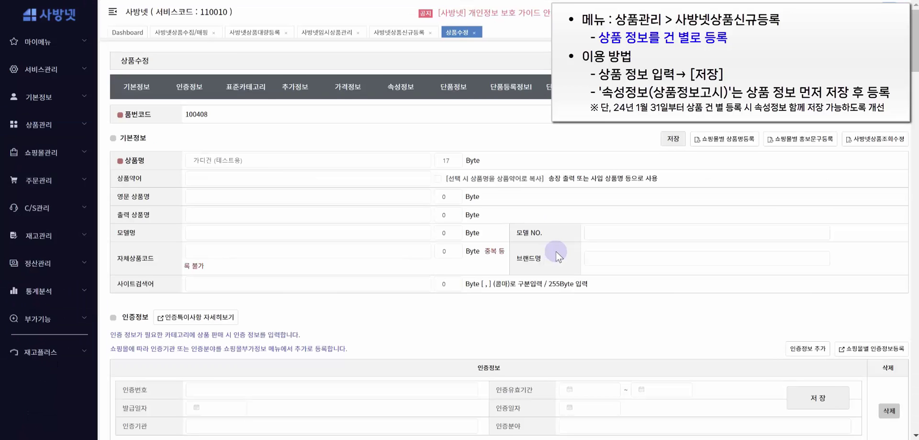
# Go to the saved product's attribute information (속성정보) and open its attribute registration and editing window (속성등록&수정).
pyautogui.click(420, 93)
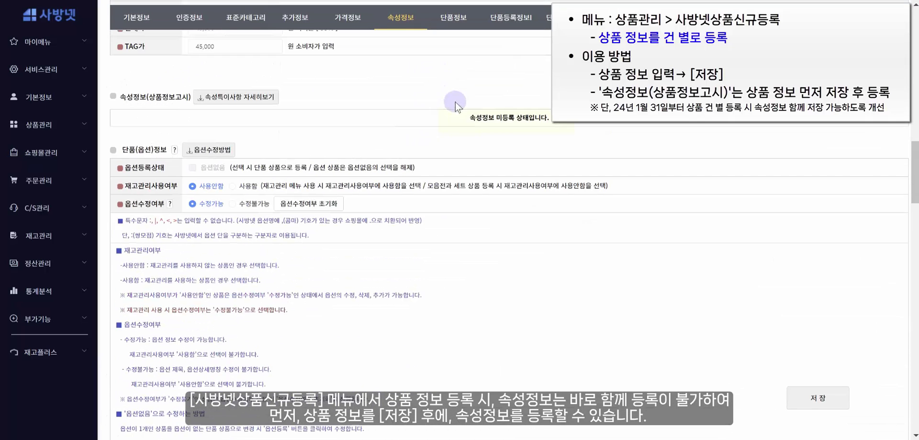
pyautogui.moveTo(470, 120); pyautogui.dragTo(530, 123)
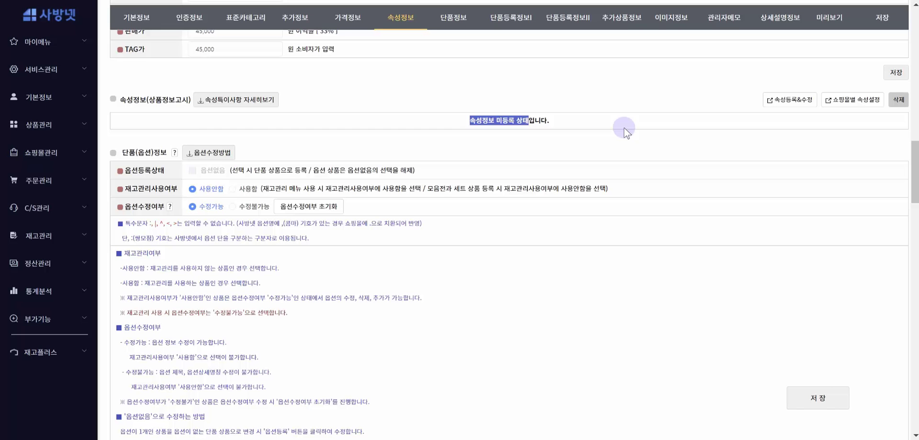
pyautogui.click(624, 128)
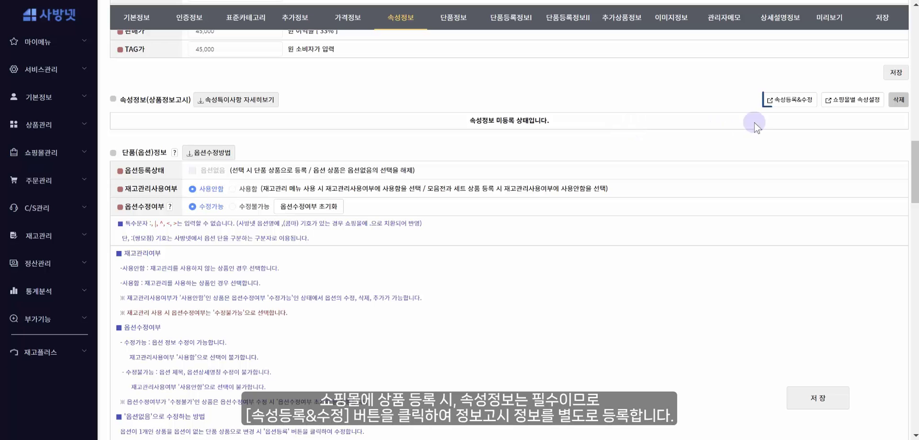
pyautogui.click(778, 102)
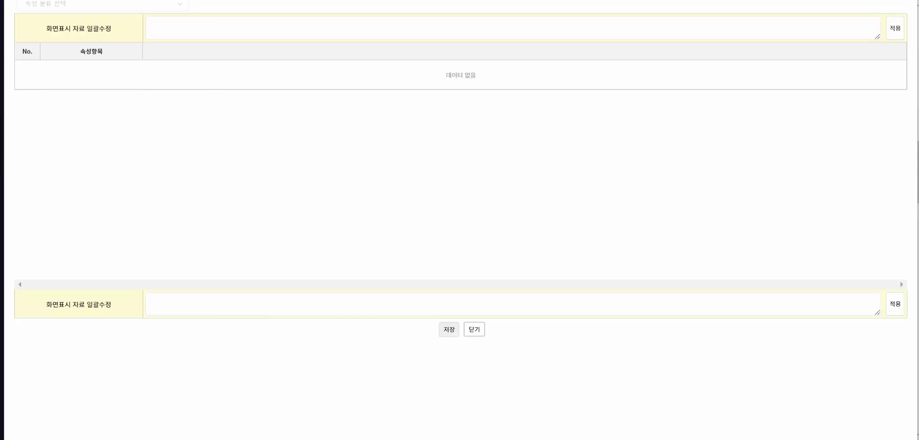
# Set the product's attribute classification to [001] 의류 and confirm the change.
pyautogui.click(127, 5)
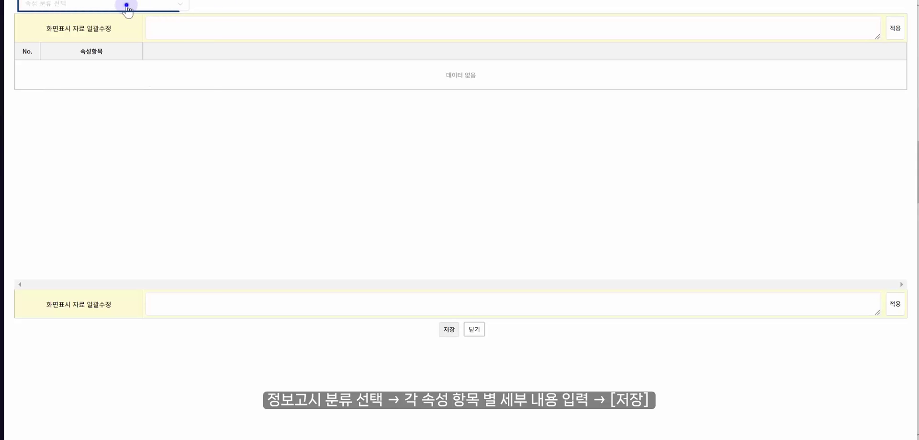
pyautogui.click(116, 24)
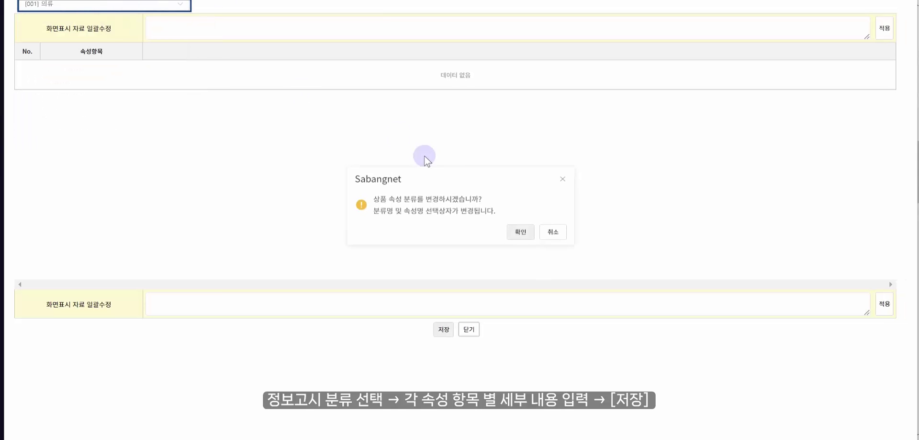
pyautogui.click(517, 232)
# Enter 상세 설명 참고 as the bulk edit text (화면표시 자료 일괄수정) and apply it to all attribute items.
pyautogui.click(209, 28)
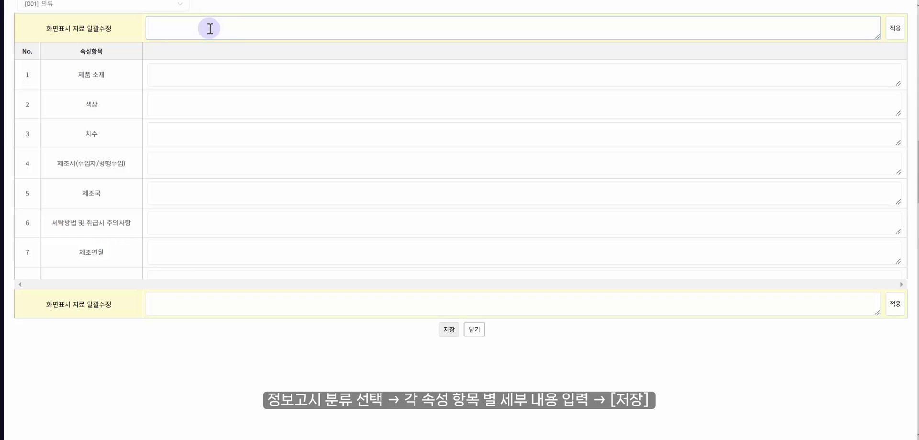
pyautogui.write('세')
pyautogui.write('세 설명')
pyautogui.write(' 참고')
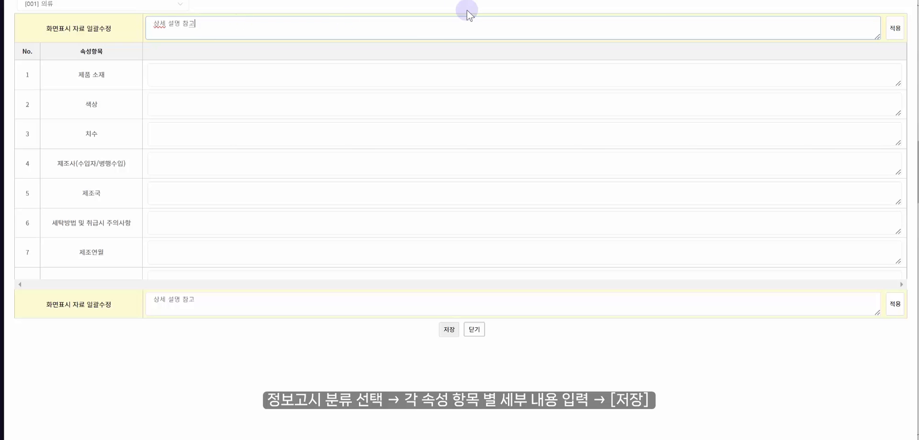
pyautogui.click(906, 30)
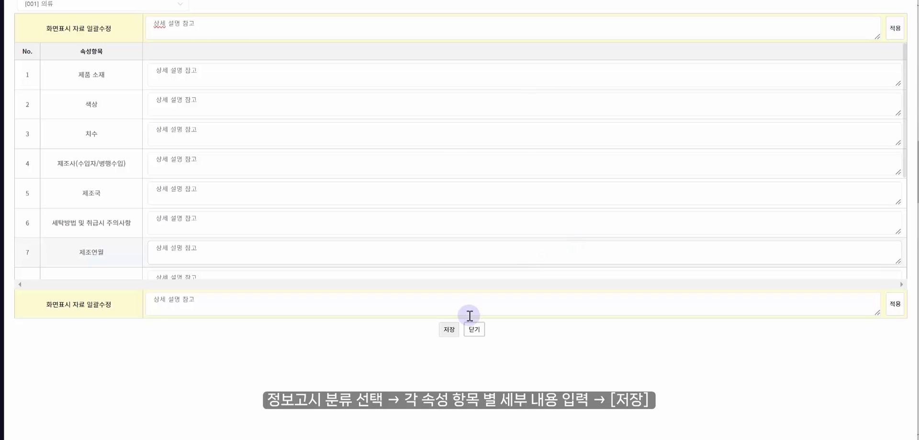
# Save the 의류 attribute entries, close the result message, and go to the product's 속성정보 section to check them.
pyautogui.click(453, 329)
pyautogui.click(517, 225)
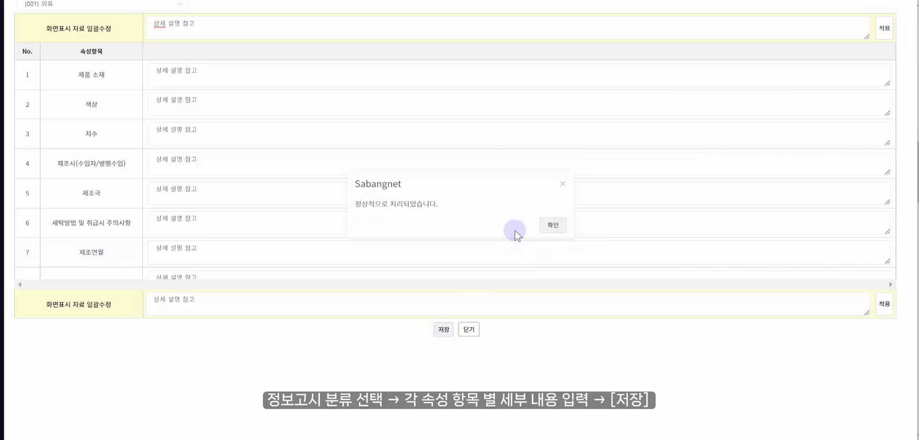
pyautogui.click(550, 225)
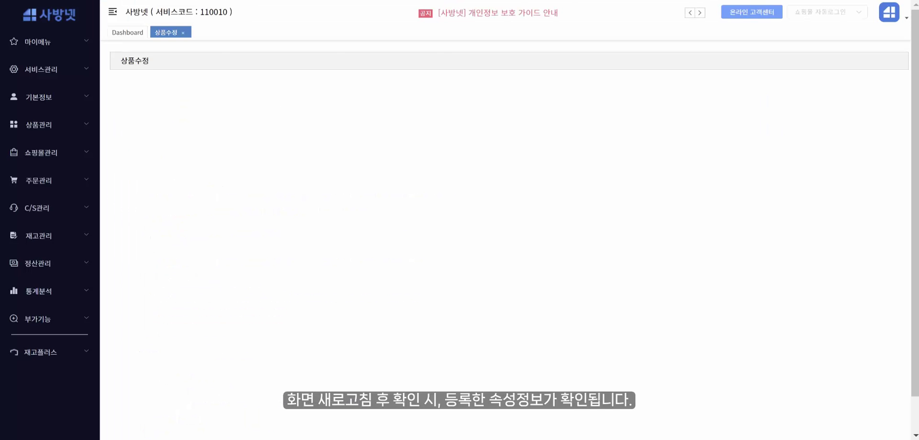
pyautogui.click(416, 96)
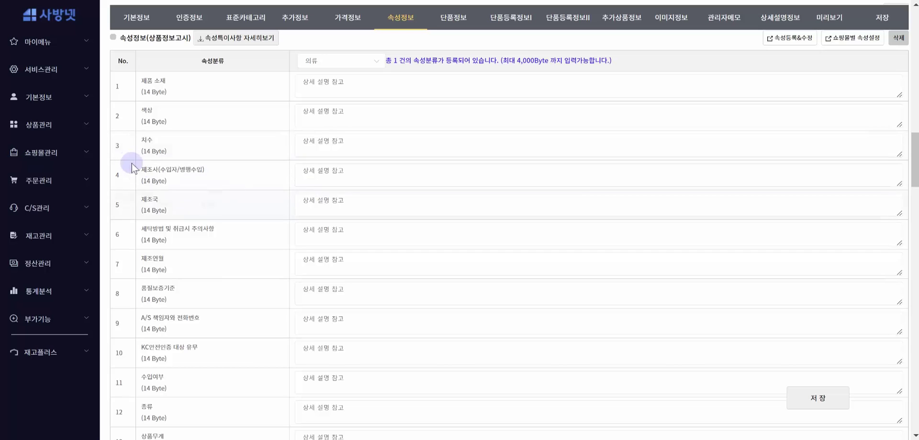
# Go to the mall additional information page (쇼핑몰부가정보) and start a new registration for 스마트스토어.
pyautogui.click(71, 157)
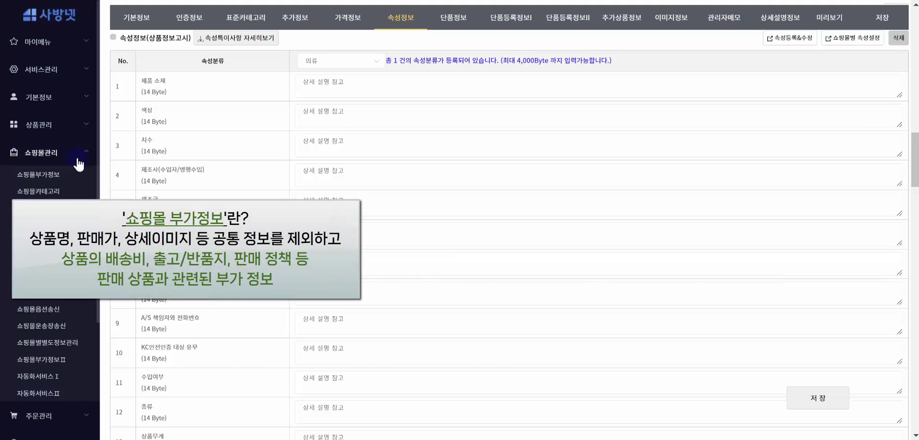
pyautogui.click(79, 180)
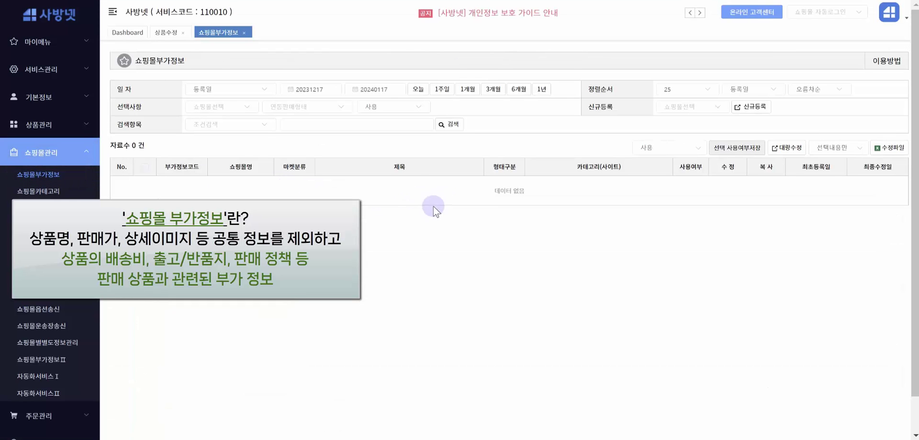
pyautogui.click(717, 110)
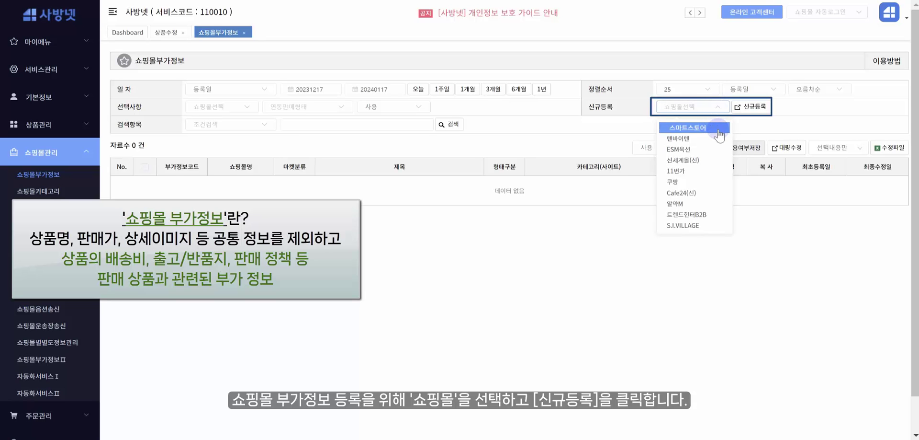
pyautogui.click(720, 127)
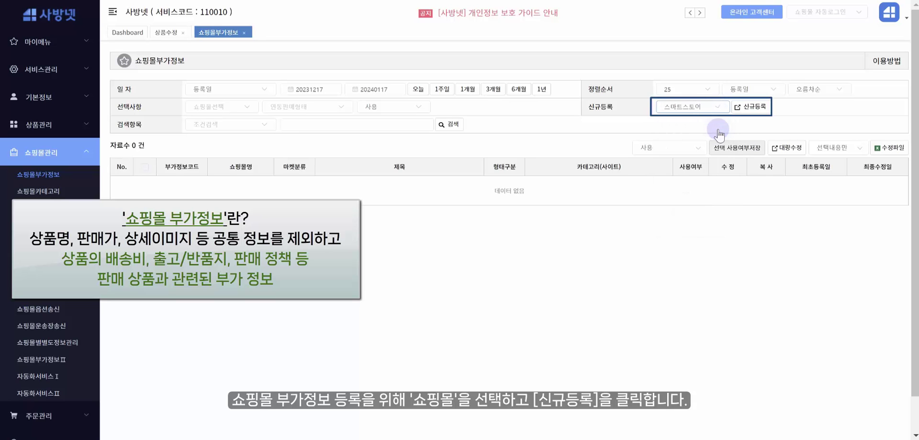
pyautogui.click(769, 112)
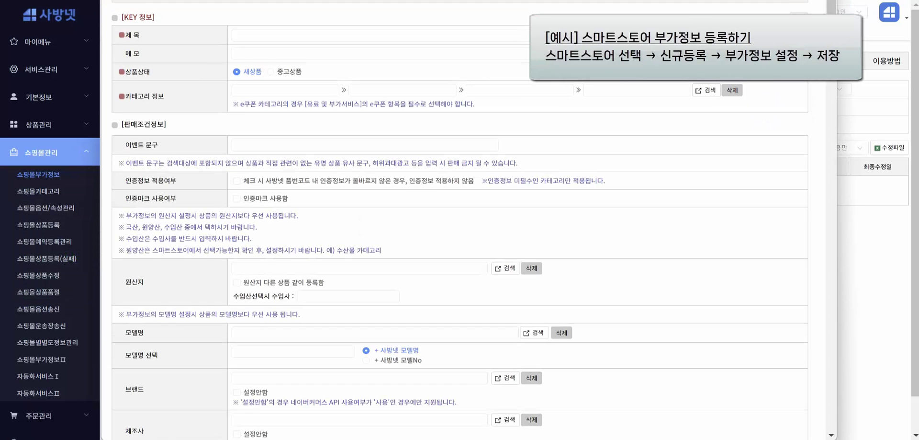
# Enter 배송비 무료 as the title (제목) of the 스마트스토어 additional information.
pyautogui.click(382, 26)
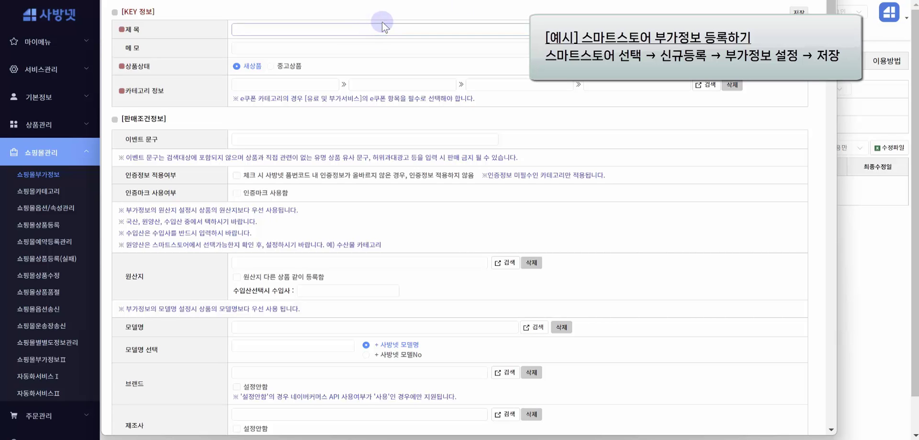
pyautogui.write('베')
pyautogui.write('송ㅂ')
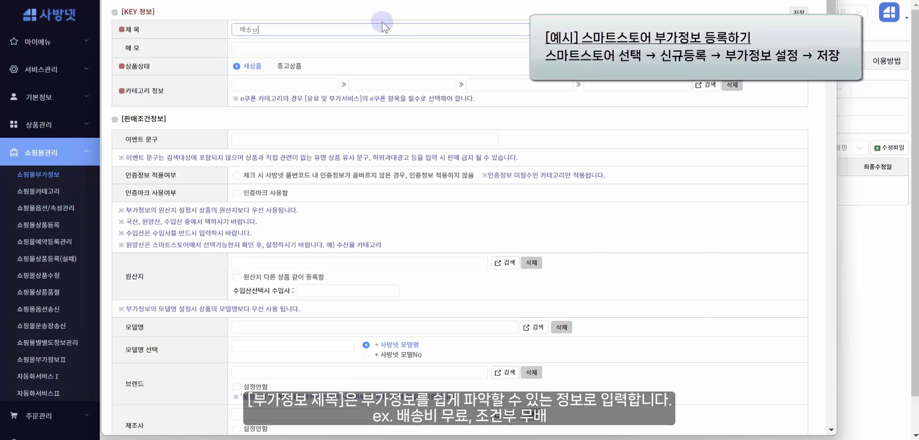
pyautogui.write('비 무료')
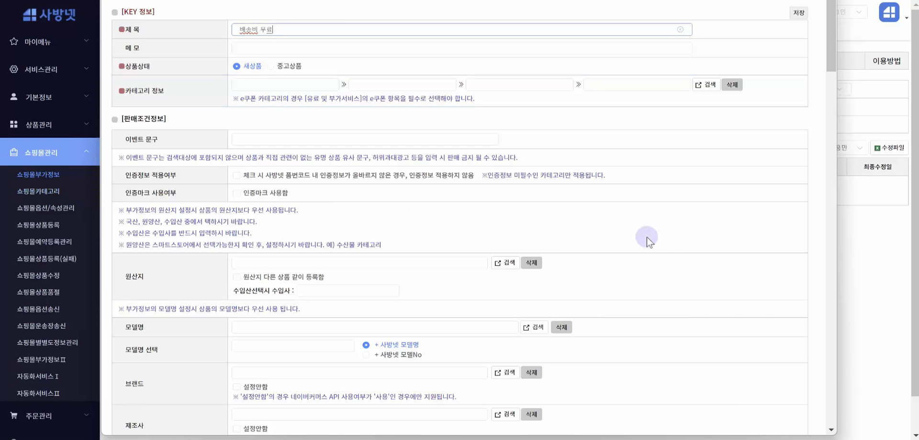
pyautogui.click(665, 235)
# Fill in the A/S phone number and enter 없음 as the A/S guidance text (A/S 안내).
pyautogui.scroll(-6, 665, 235)
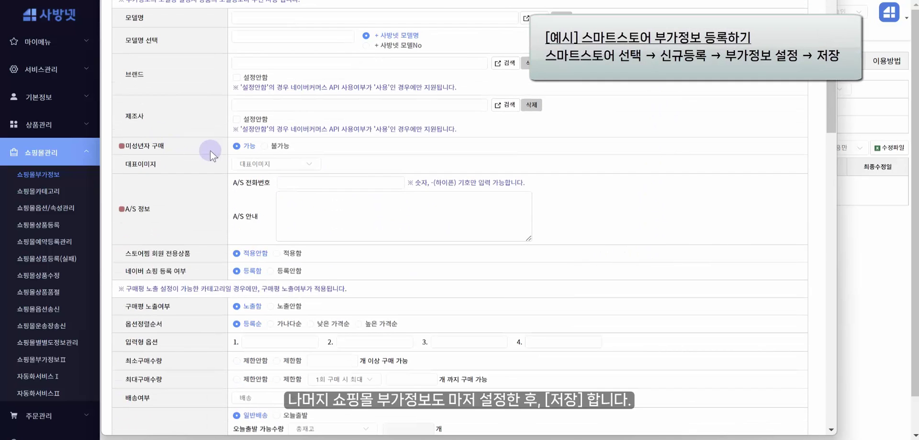
pyautogui.click(323, 182)
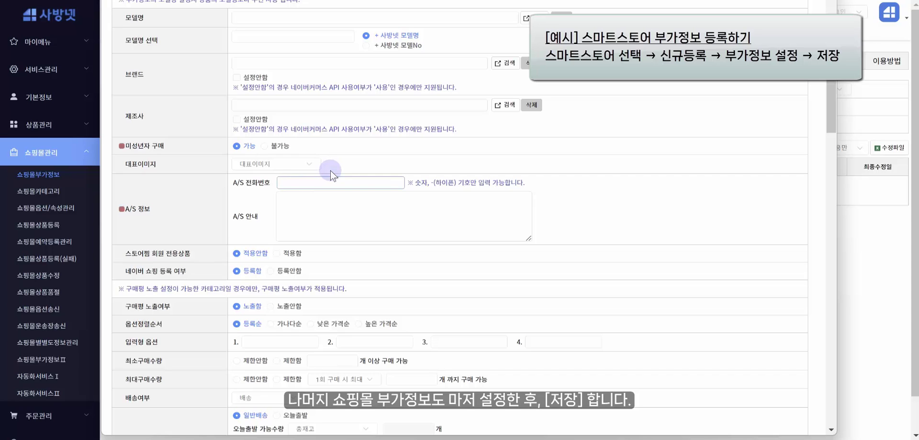
pyautogui.write('000-0000-0000')
pyautogui.click(352, 211)
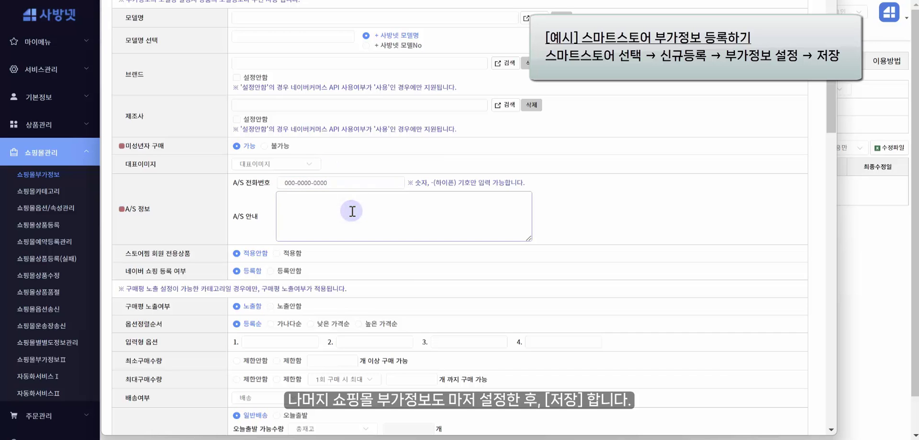
pyautogui.write('dks')
pyautogui.press('BackSpace')
pyautogui.press('BackSpace')
pyautogui.write('없음')
# Set the courier for the delivery method (배송방법) to 한진택배.
pyautogui.scroll(-3, 356, 206)
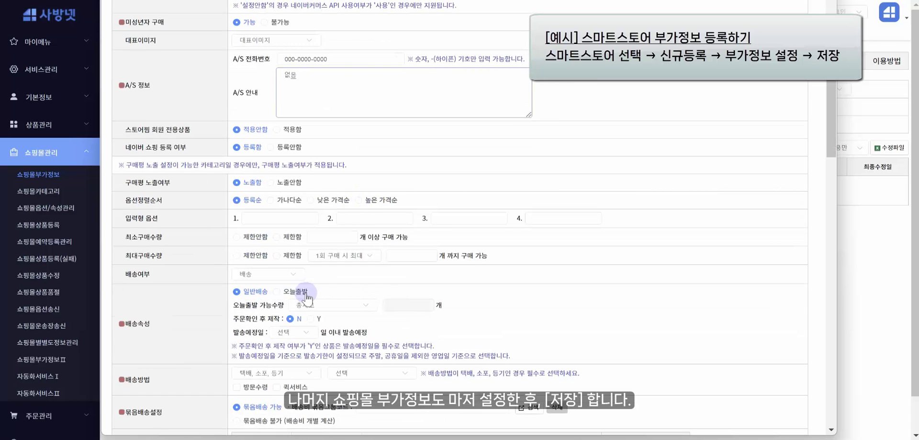
pyautogui.scroll(-1, 405, 300)
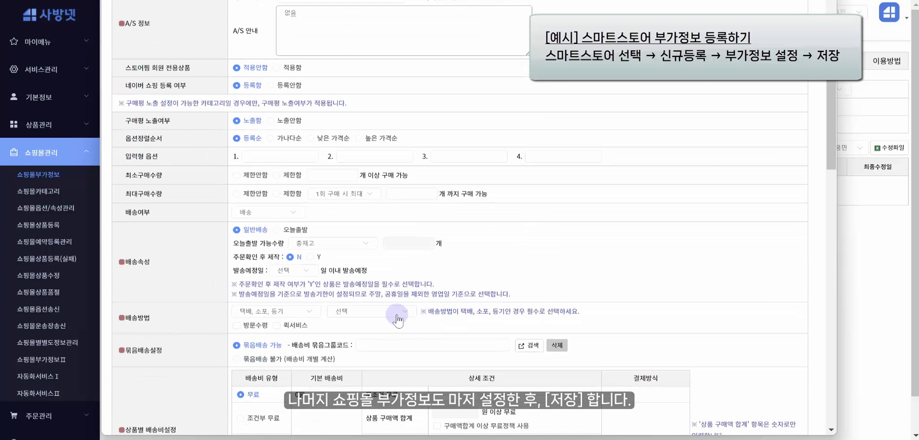
pyautogui.click(397, 312)
pyautogui.click(385, 211)
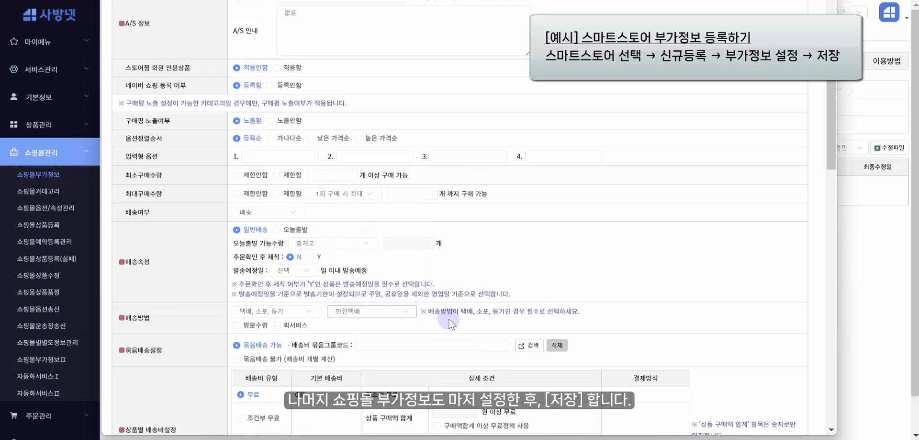
# Look up the return/exchange courier (반품/교환 택배사) under the last listed mall ID and select 한진택배.
pyautogui.scroll(-2, 450, 324)
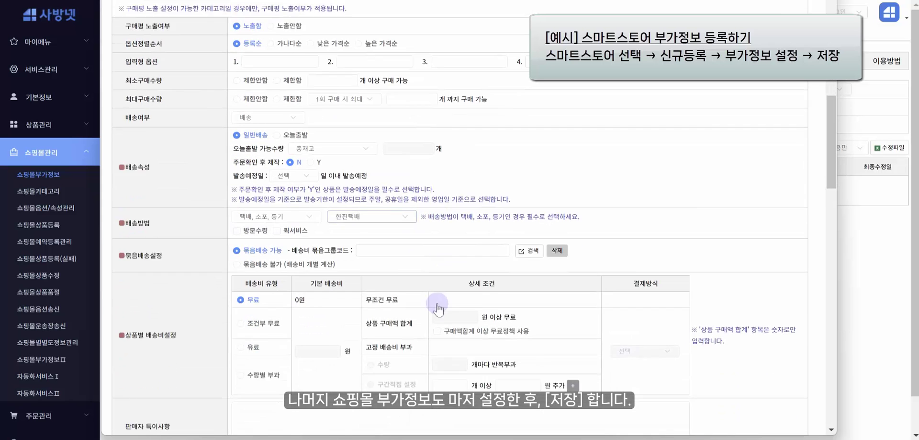
pyautogui.scroll(-1, 438, 309)
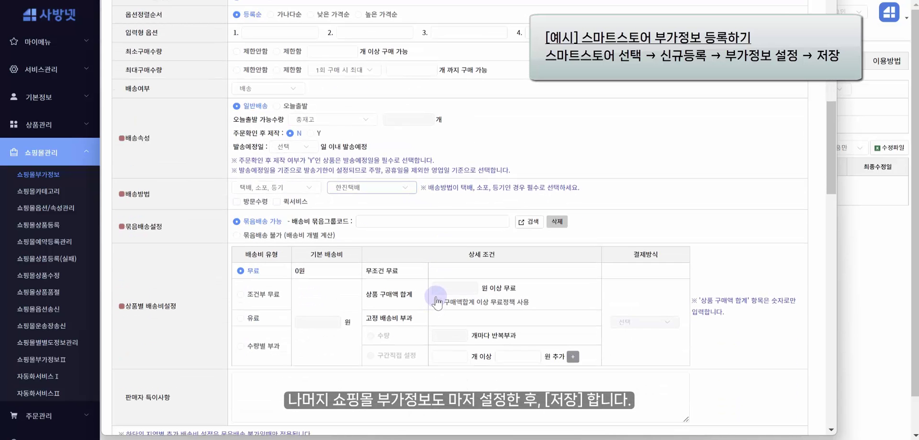
pyautogui.scroll(-3, 435, 300)
pyautogui.scroll(-4, 436, 288)
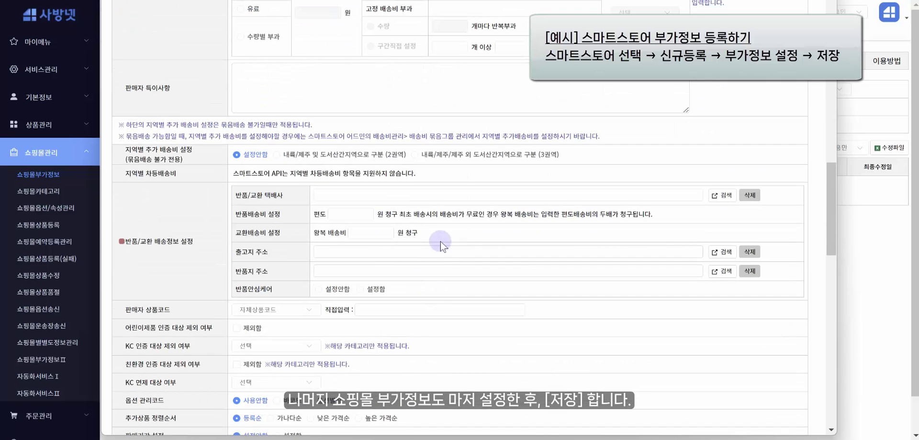
pyautogui.click(723, 196)
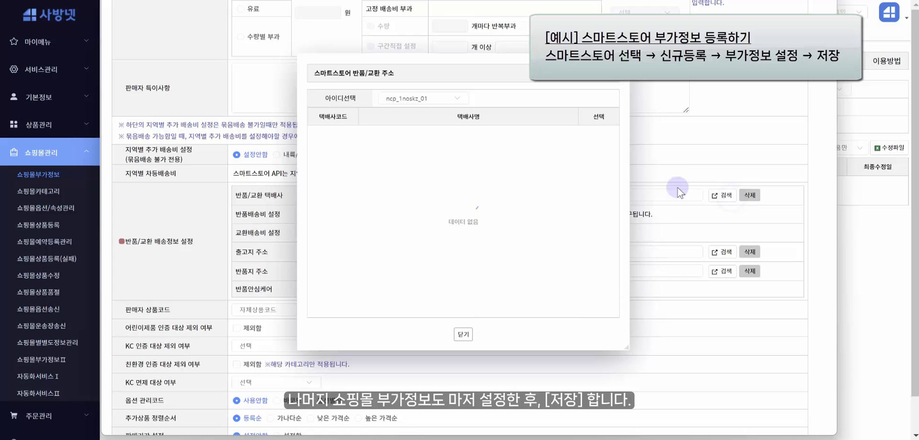
pyautogui.click(459, 99)
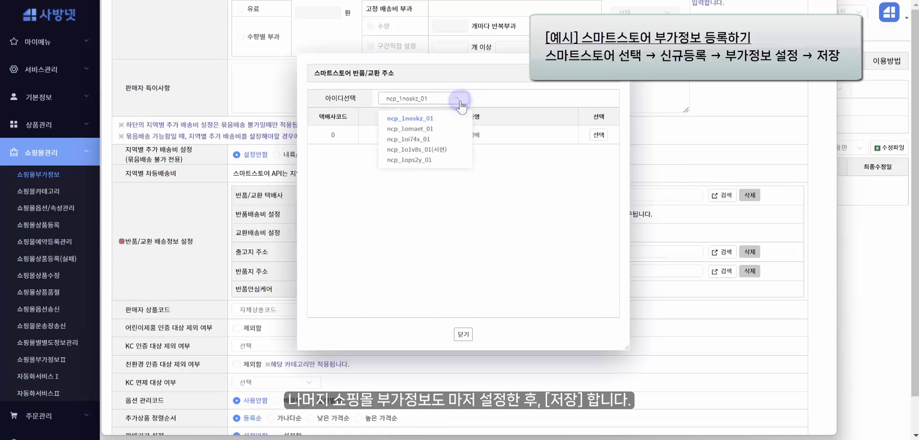
pyautogui.click(449, 162)
pyautogui.click(603, 136)
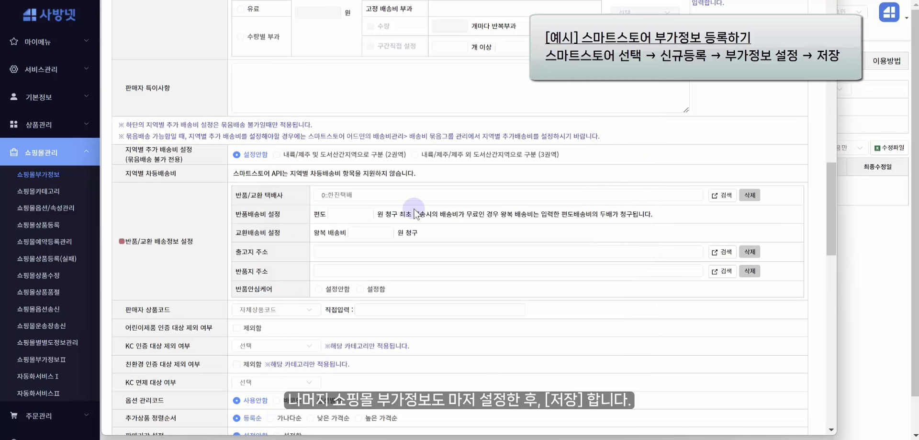
# Set the one-way return shipping fee to 3000 won and the round-trip exchange shipping fee to 6000 won.
pyautogui.click(378, 214)
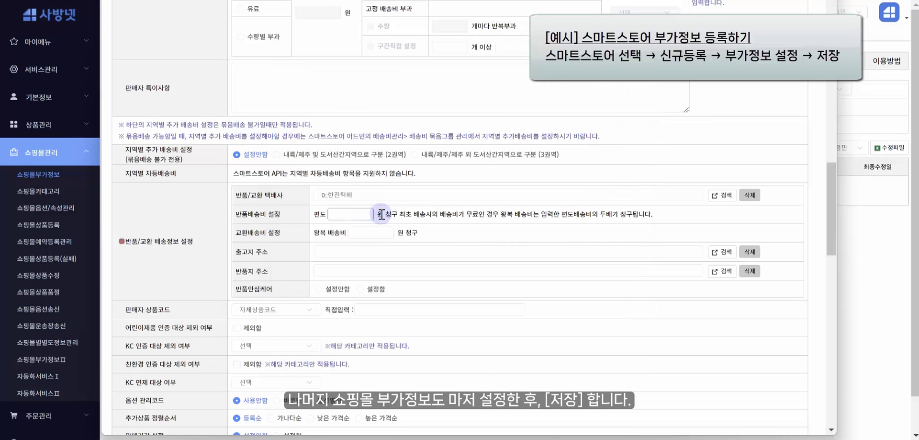
pyautogui.write('3000')
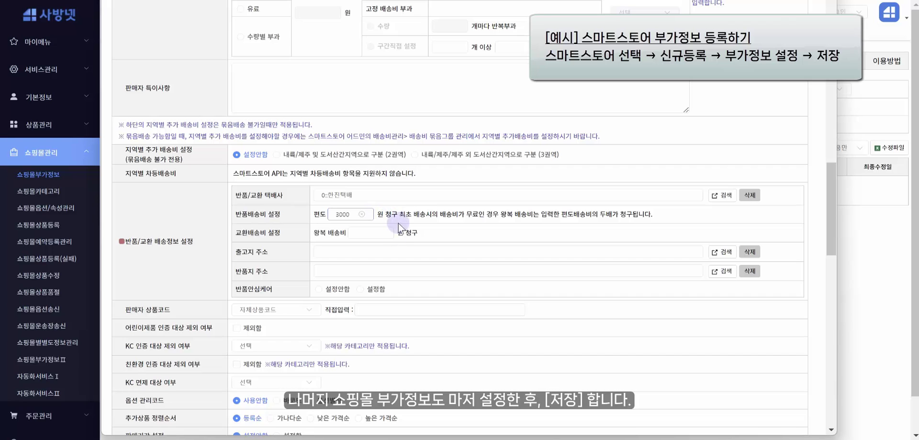
pyautogui.click(378, 233)
pyautogui.write('6000')
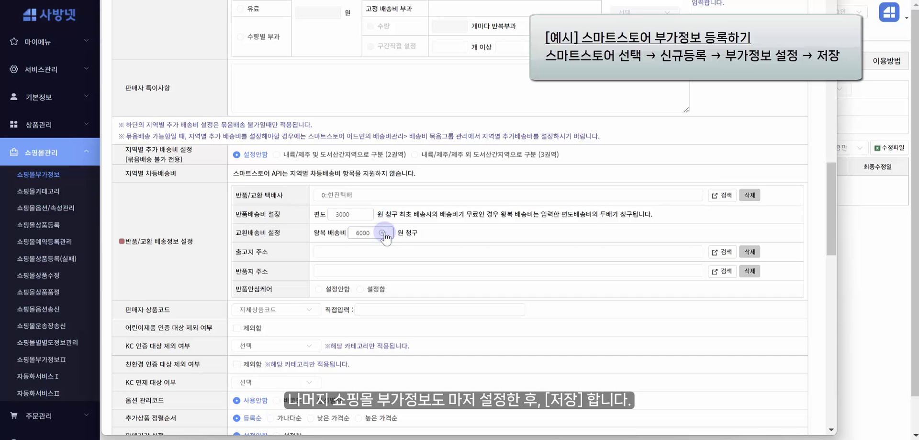
# Look up the dispatch address (출고지 주소) under the last listed mall ID and select its registered dispatch location.
pyautogui.click(720, 252)
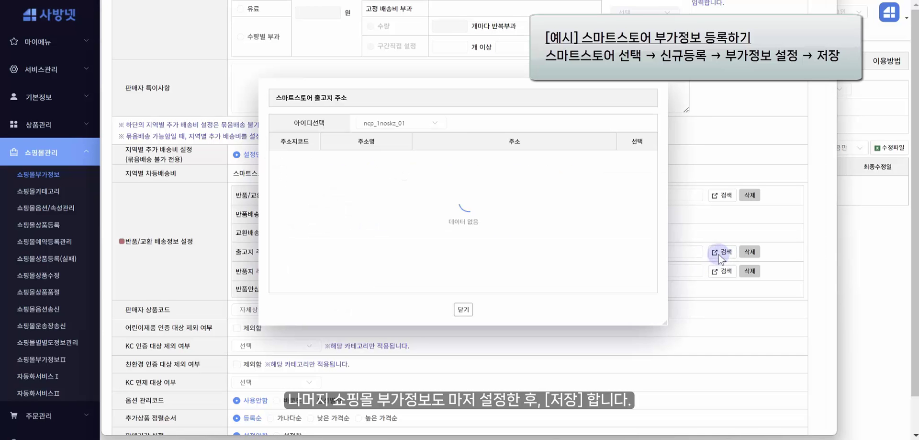
pyautogui.click(409, 123)
pyautogui.click(423, 186)
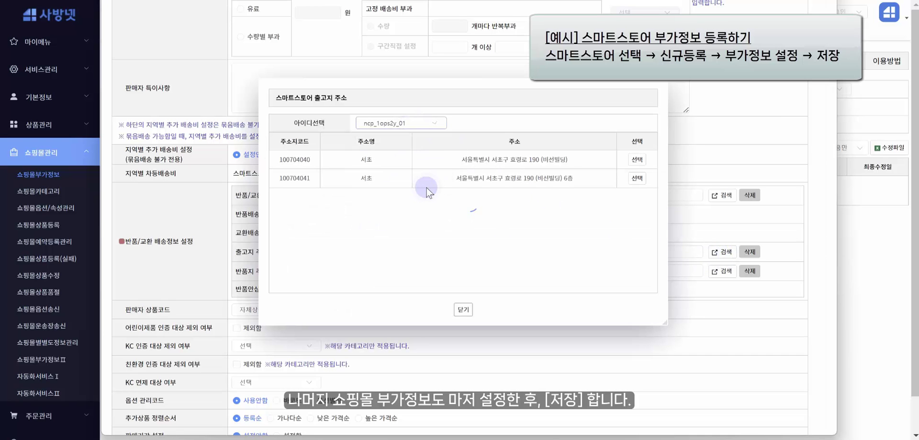
pyautogui.click(637, 177)
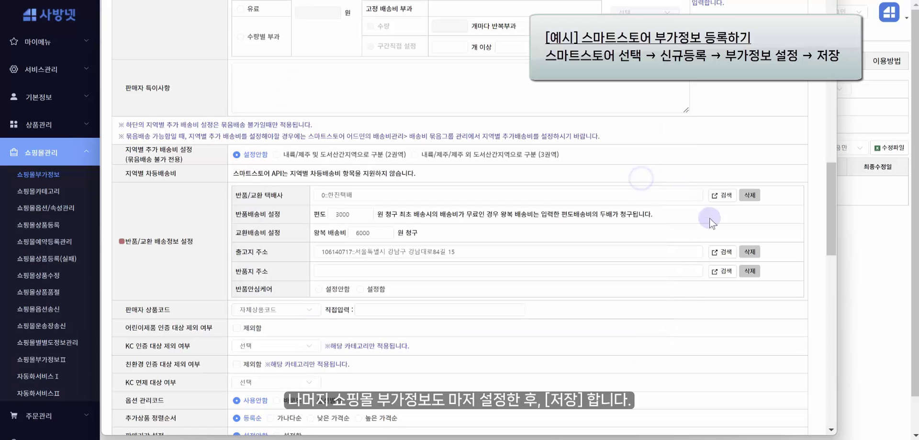
# Look up the return address (반품지 주소) under the last listed mall ID and select the 반품교환지 entry.
pyautogui.click(734, 274)
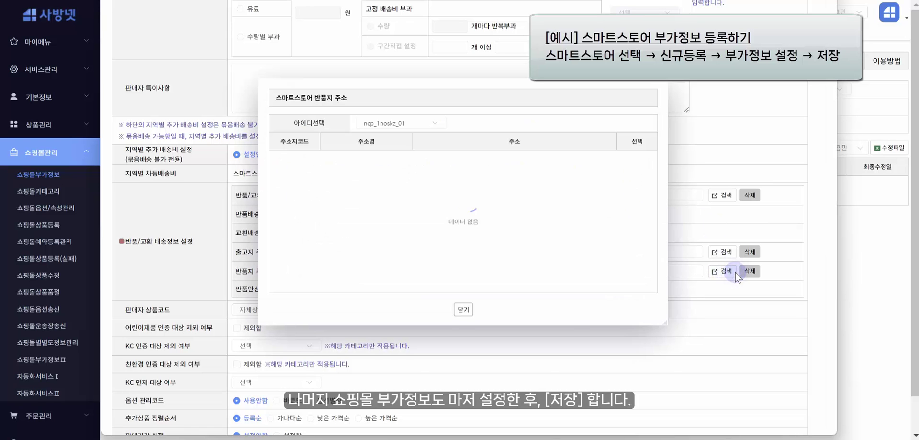
pyautogui.click(434, 123)
pyautogui.click(422, 187)
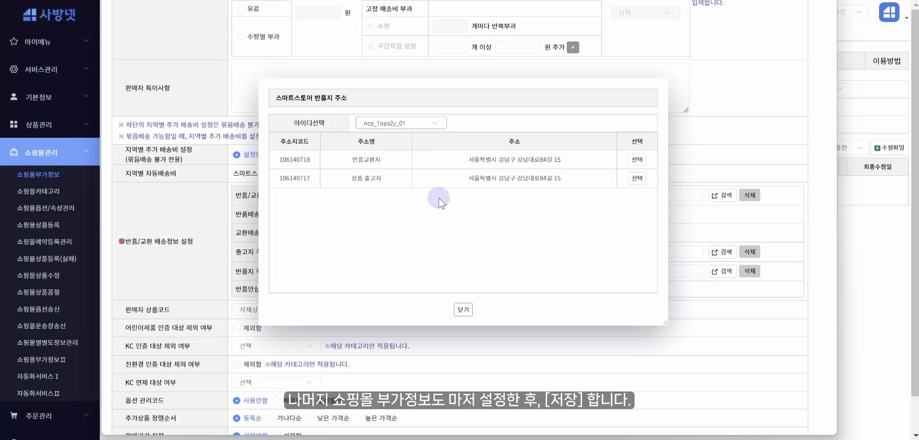
pyautogui.click(638, 159)
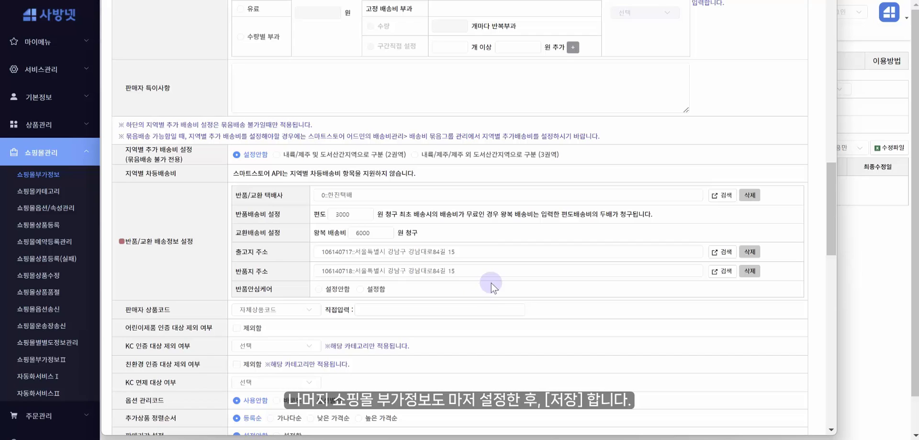
# Save the additional information with its use status (사용여부) set to 사용중, close the form, and search the registered 쇼핑몰부가정보 entries.
pyautogui.scroll(-15, 493, 285)
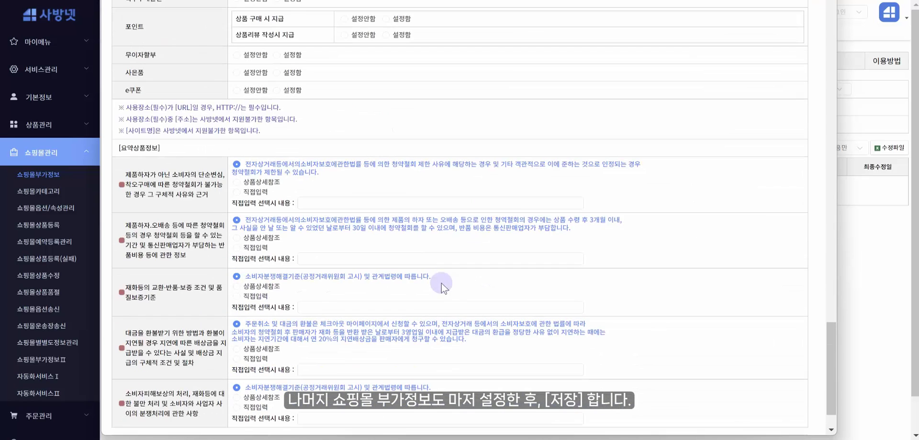
pyautogui.scroll(-1, 438, 287)
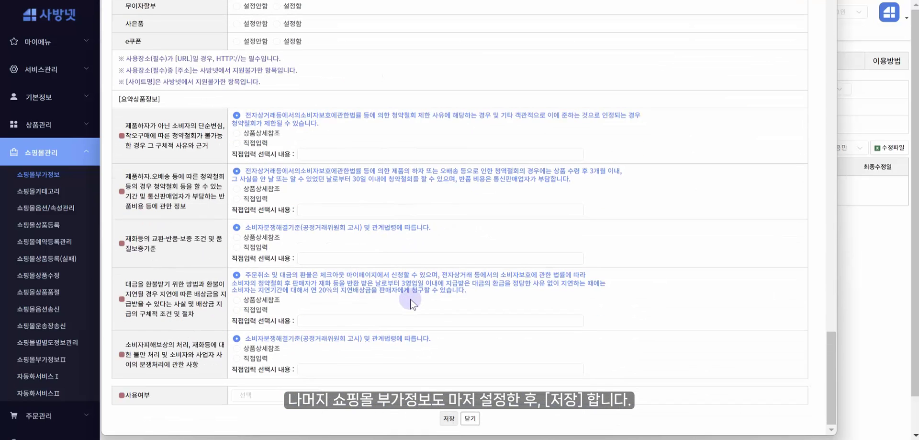
pyautogui.click(302, 397)
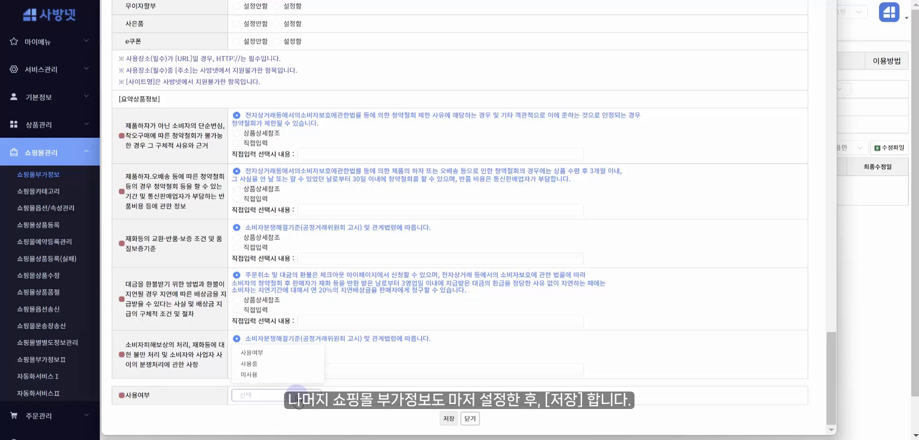
pyautogui.click(291, 365)
pyautogui.click(449, 419)
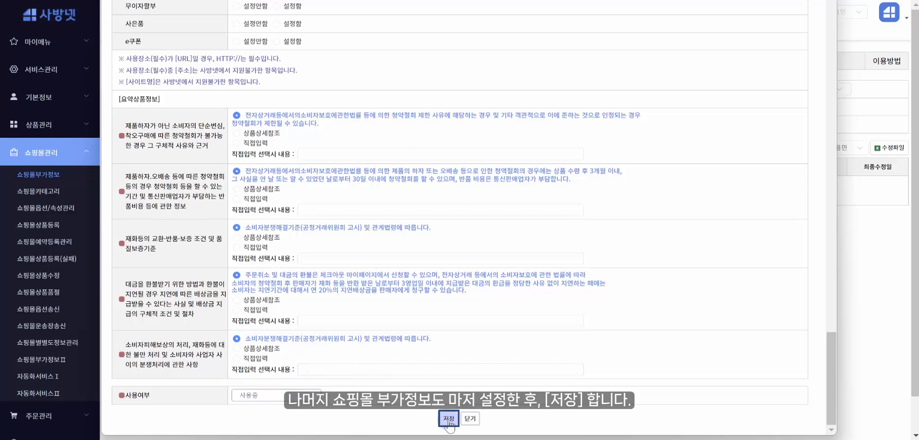
pyautogui.click(467, 419)
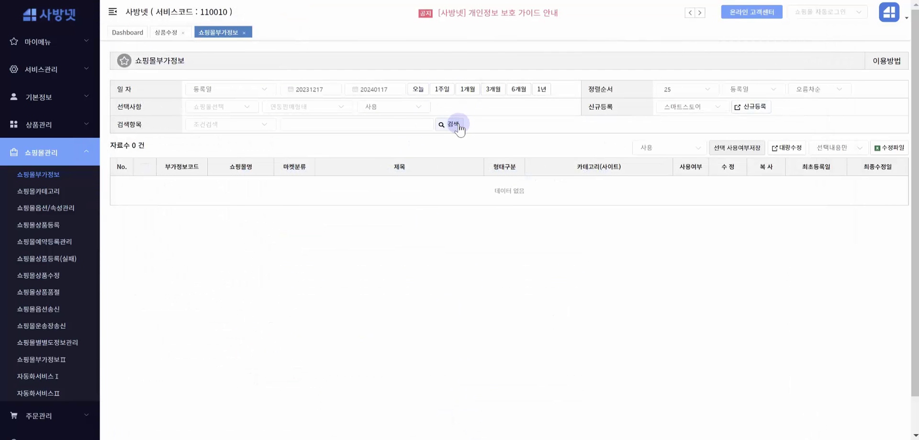
pyautogui.click(453, 124)
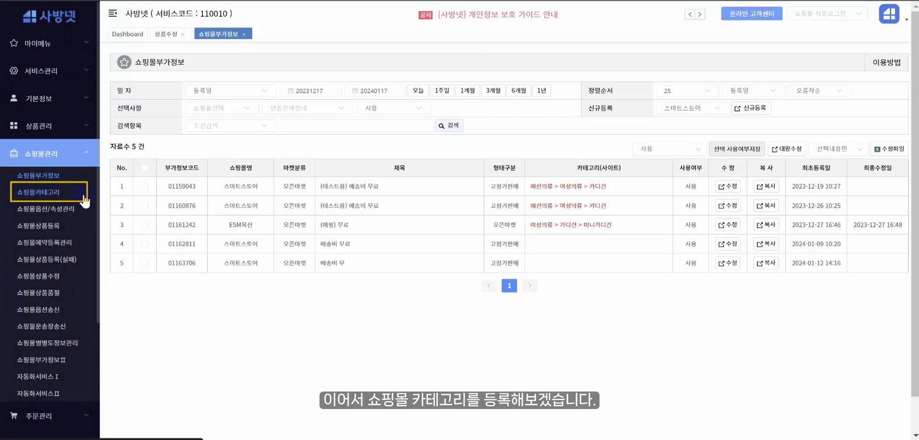
# Start a new 스마트스토어 registration in 쇼핑몰카테고리 and give it the title 가디건.
pyautogui.click(85, 201)
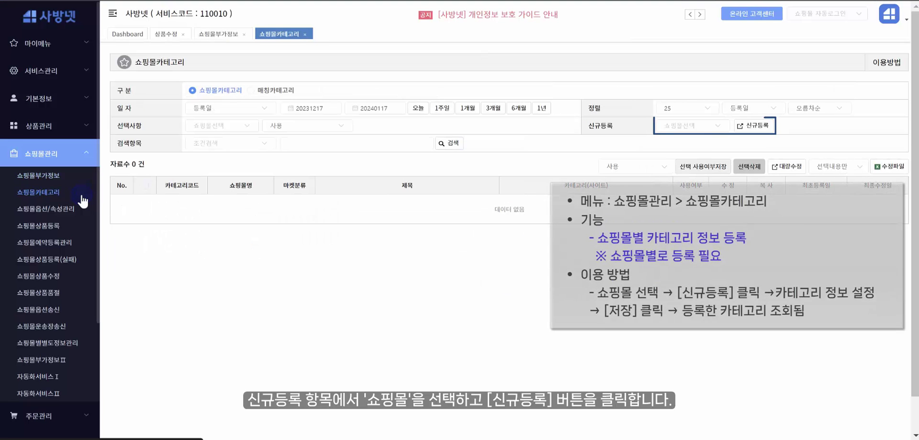
pyautogui.click(717, 125)
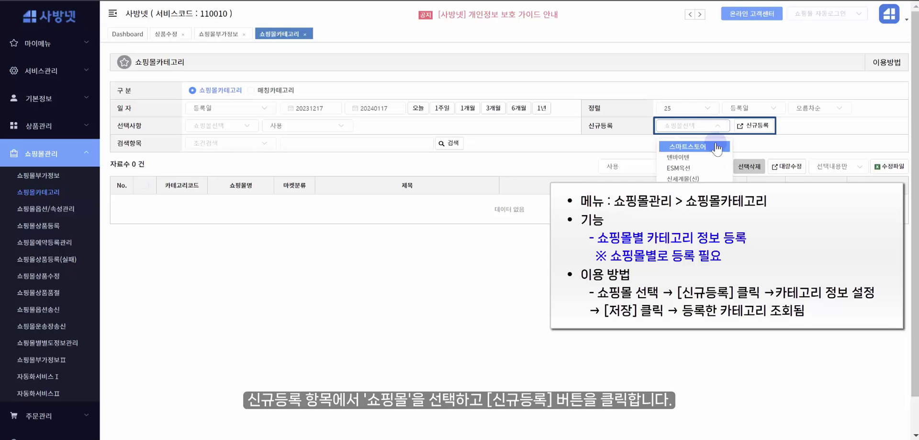
pyautogui.click(720, 147)
pyautogui.click(772, 127)
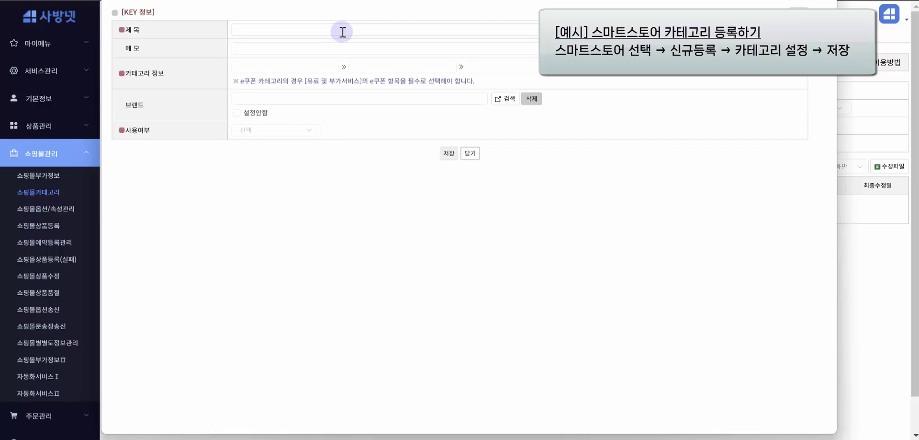
pyautogui.click(343, 31)
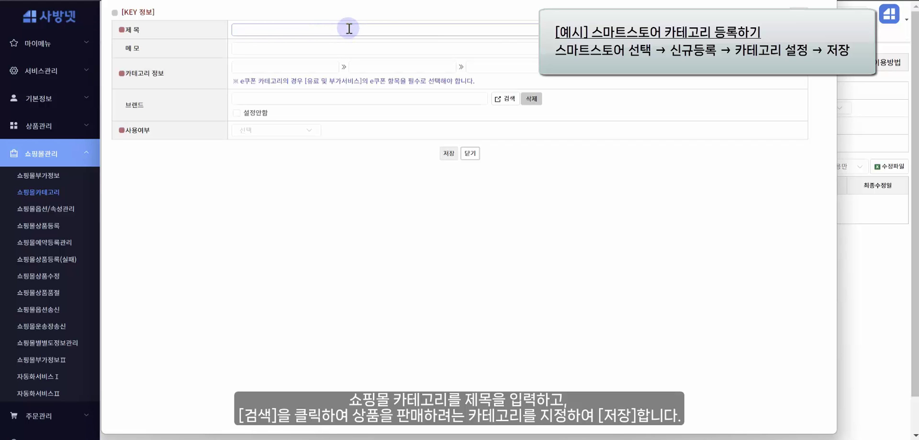
pyautogui.write('가디건')
# Look up the 스마트스토어 category for the entry and save 패션의류 > 여성의류 > 카디건 as its category information.
pyautogui.click(709, 78)
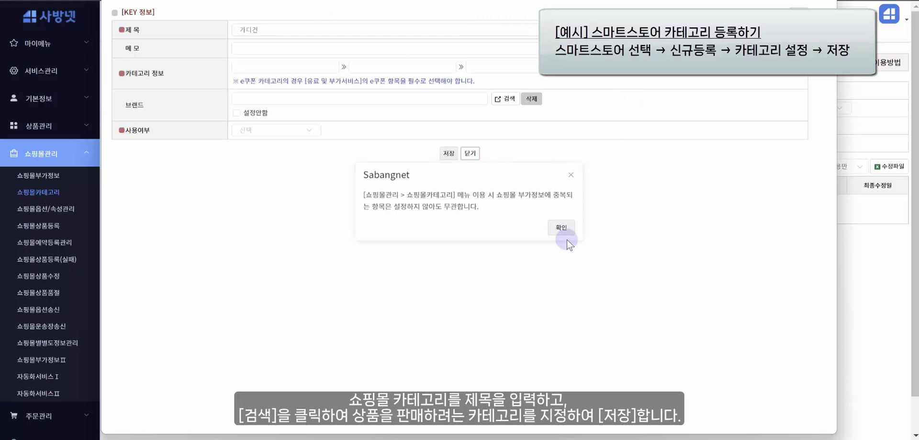
pyautogui.click(570, 232)
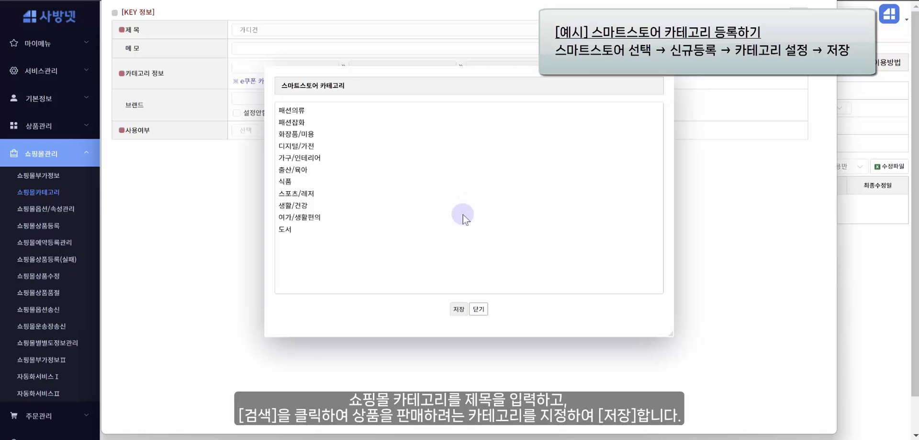
pyautogui.click(330, 110)
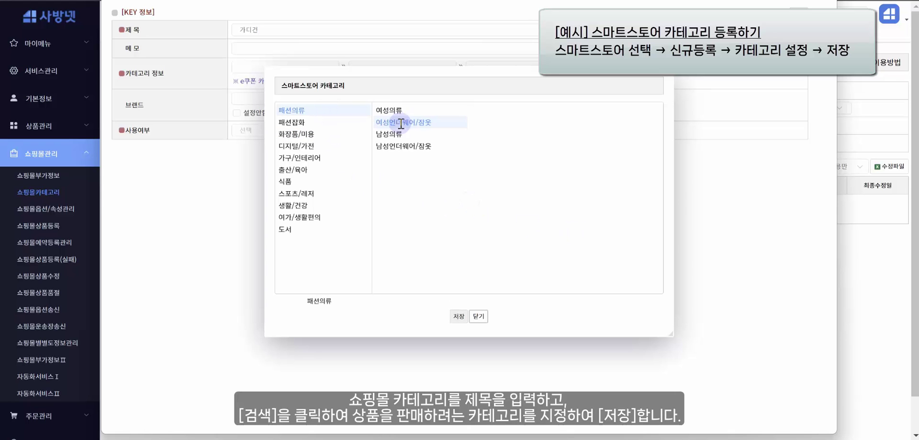
pyautogui.click(414, 111)
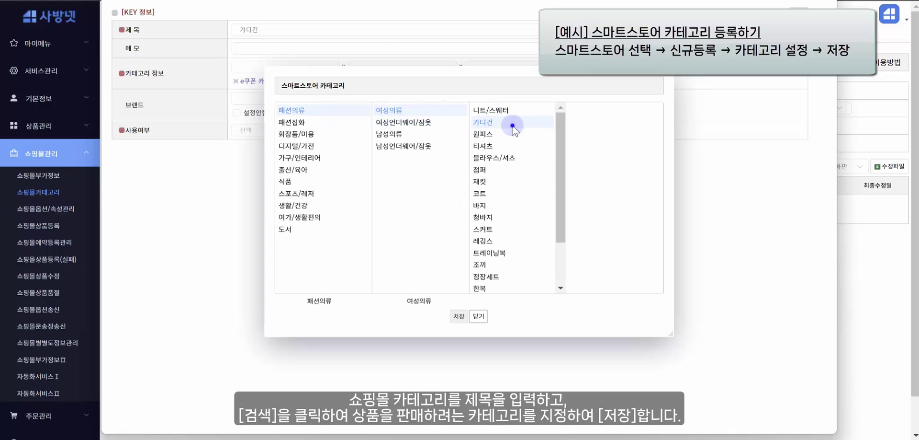
pyautogui.click(512, 125)
pyautogui.click(458, 316)
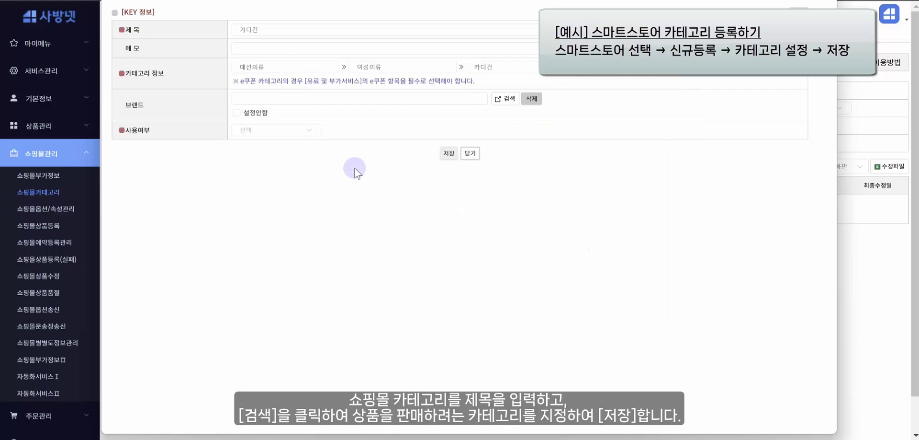
# Set the category entry's use status (사용여부) to 사용중, close the form, and search the registered categories.
pyautogui.click(303, 130)
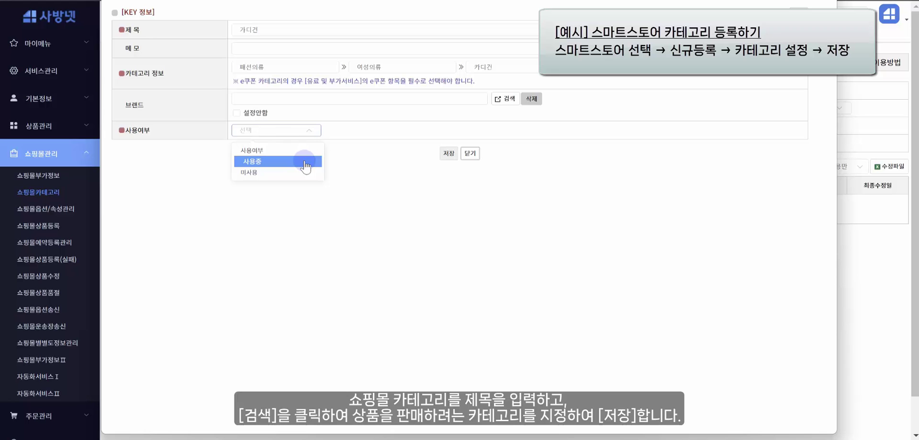
pyautogui.click(305, 162)
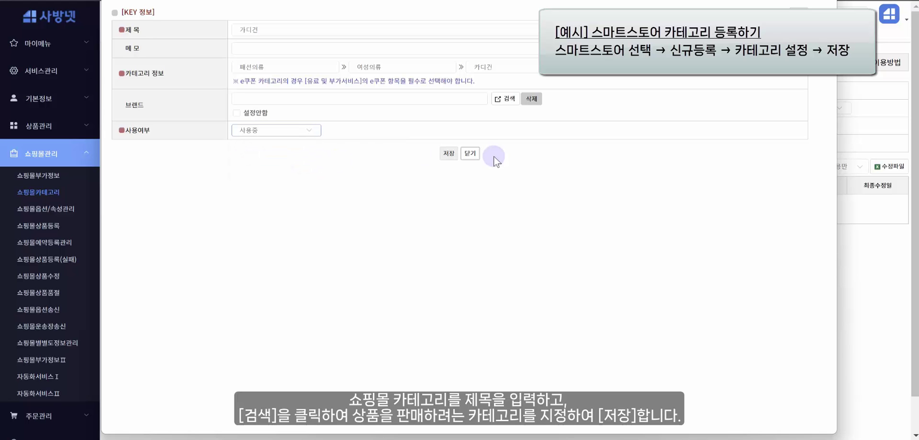
pyautogui.click(470, 156)
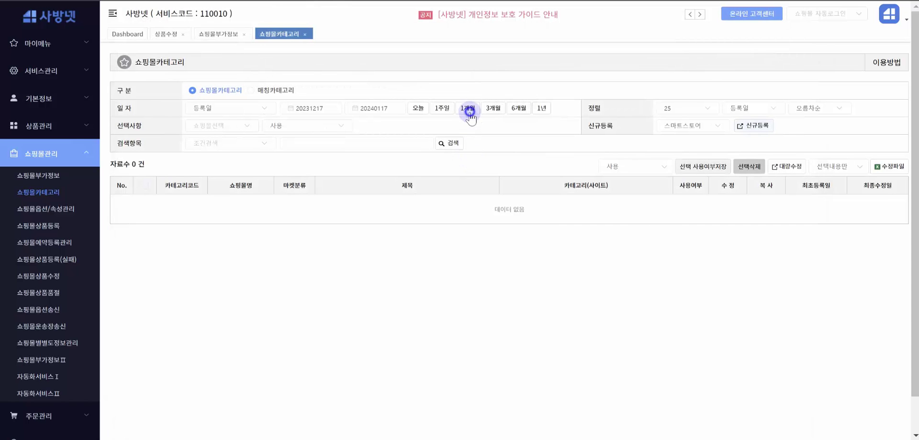
pyautogui.click(461, 145)
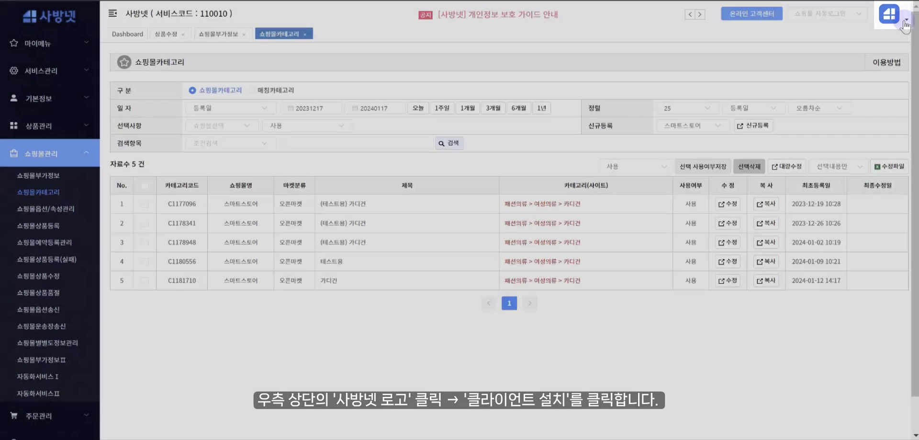
# Open the Sabangnet client installation (클라이언트 설치) needed for sending products to malls.
pyautogui.click(904, 22)
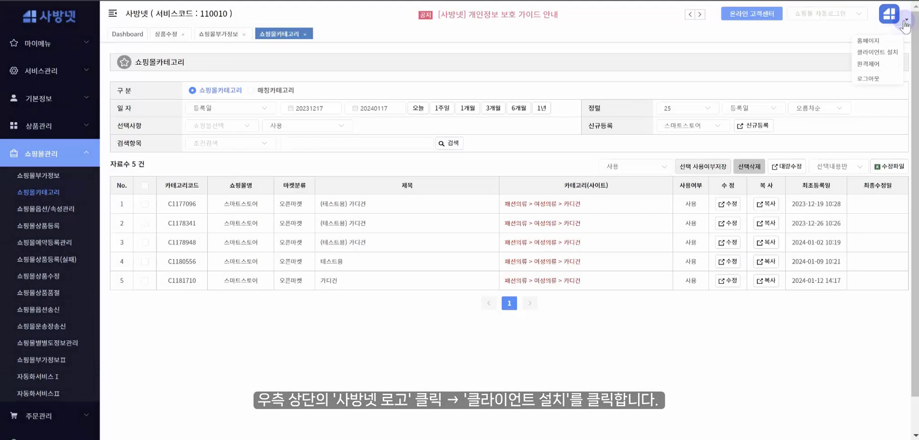
pyautogui.click(902, 54)
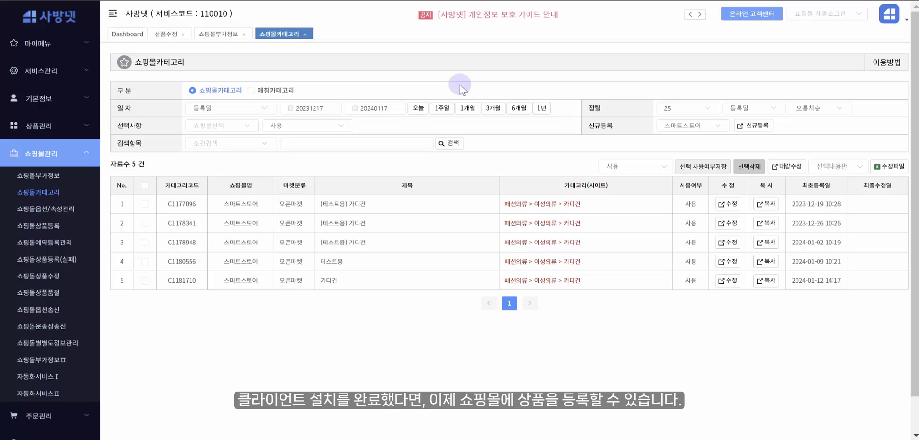
# Search 쇼핑몰상품등록 for products whose product registration date (상품등록일) is today.
pyautogui.click(75, 232)
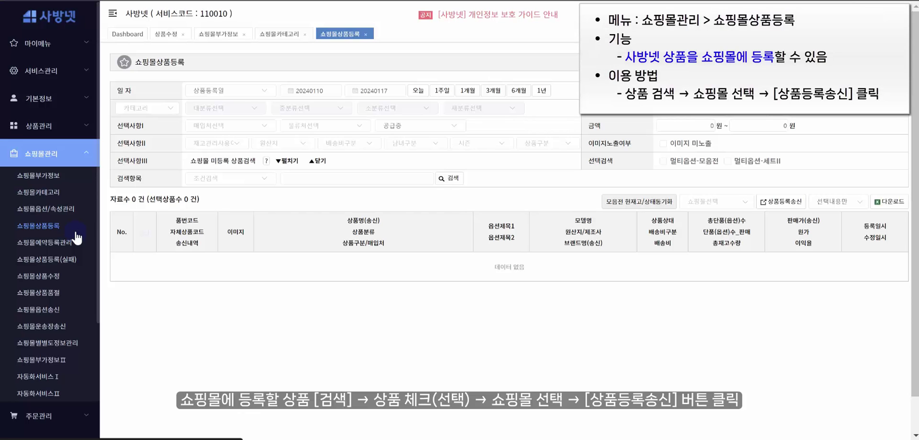
pyautogui.click(418, 91)
pyautogui.click(450, 178)
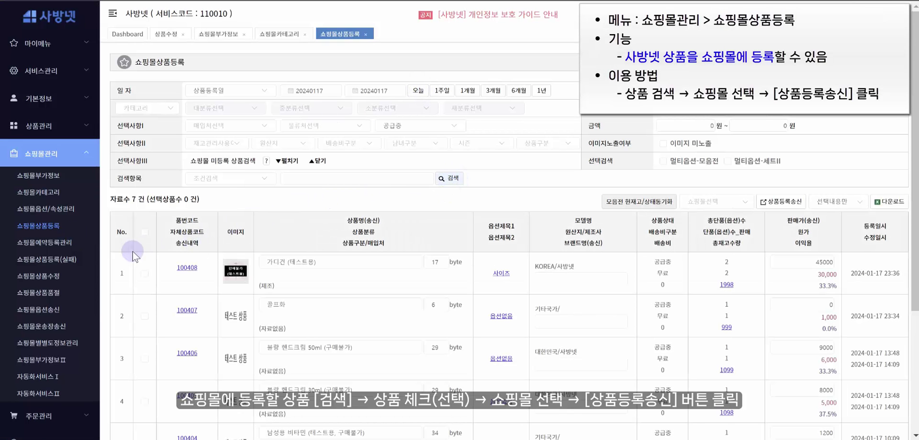
# Select the 가디건 (테스트용) product and open its registration transmission (상품등록송신) for 스마트스토어.
pyautogui.click(145, 273)
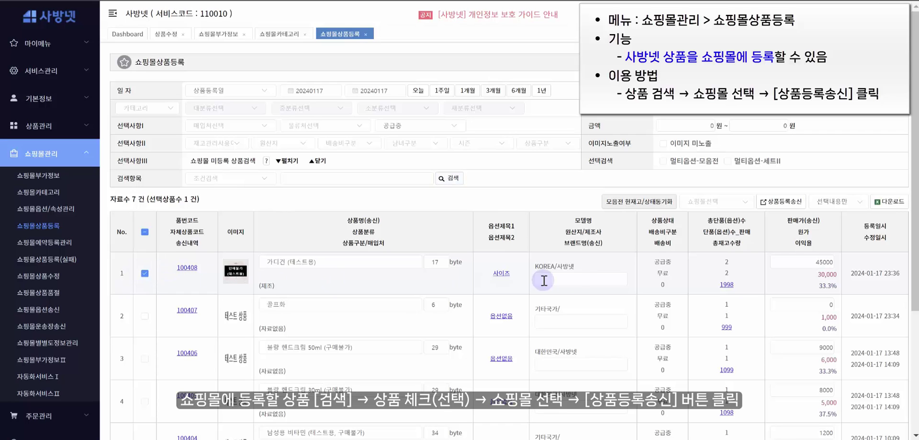
pyautogui.click(743, 202)
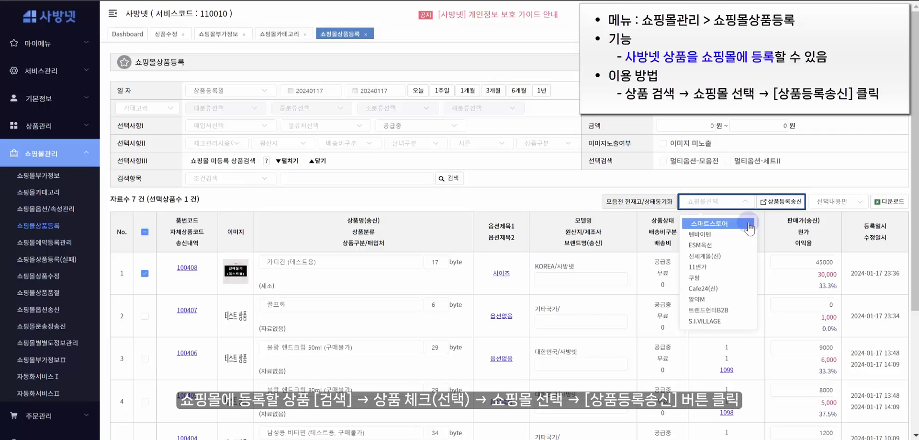
pyautogui.click(750, 226)
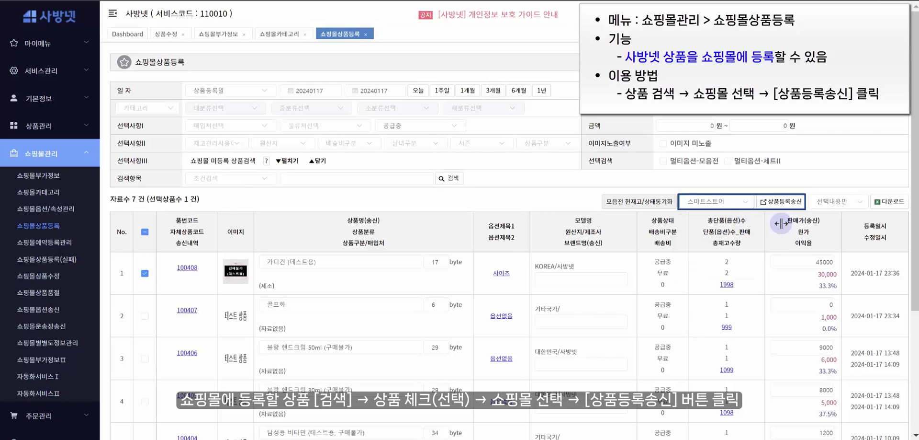
pyautogui.click(806, 207)
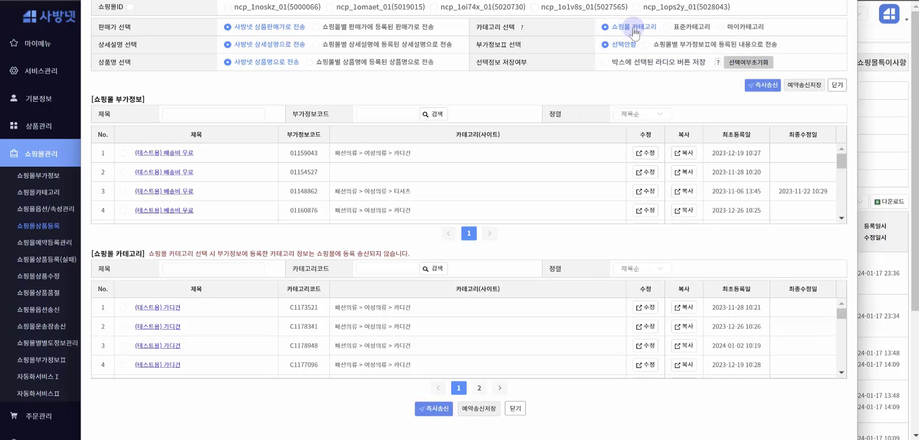
# Select the last listed mall ID, additional information 01154527 and mall category C1178341 for the transmission.
pyautogui.click(659, 8)
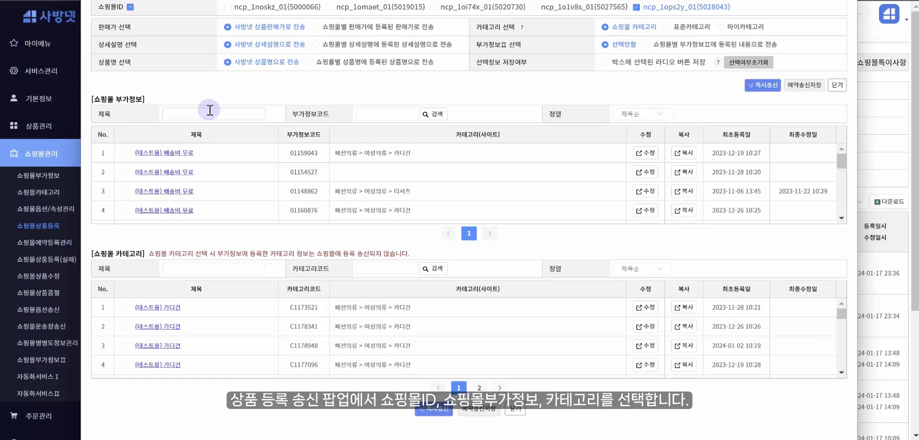
pyautogui.click(122, 173)
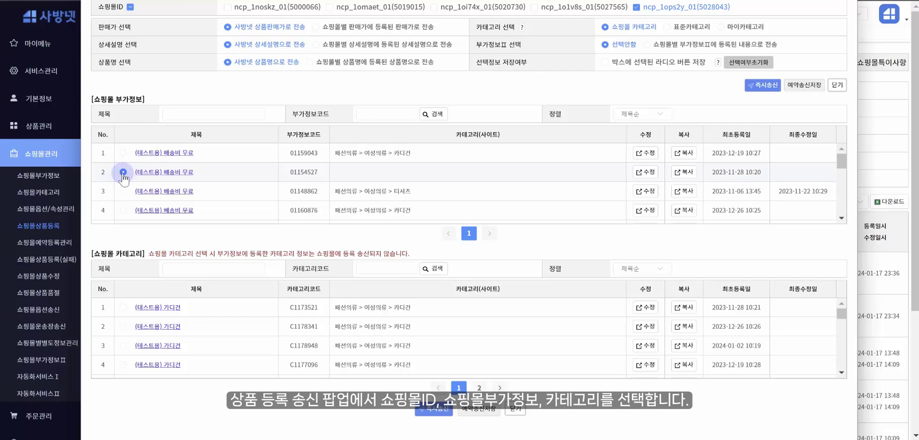
pyautogui.click(123, 327)
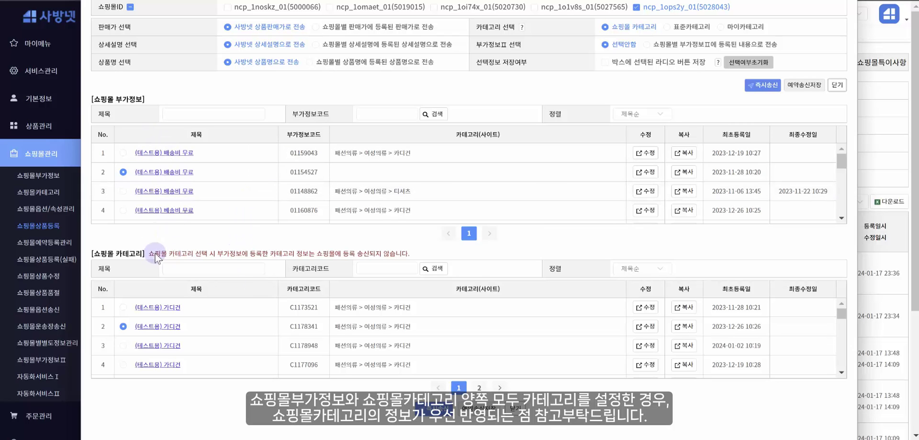
pyautogui.moveTo(95, 252); pyautogui.dragTo(136, 255)
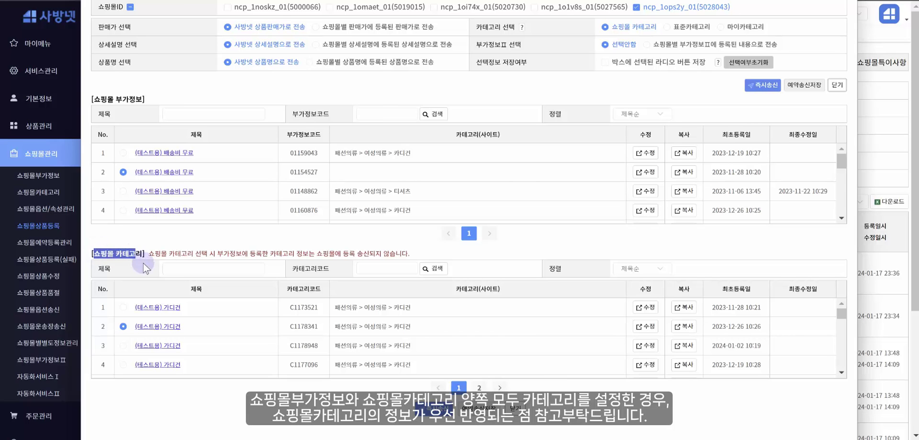
pyautogui.click(178, 248)
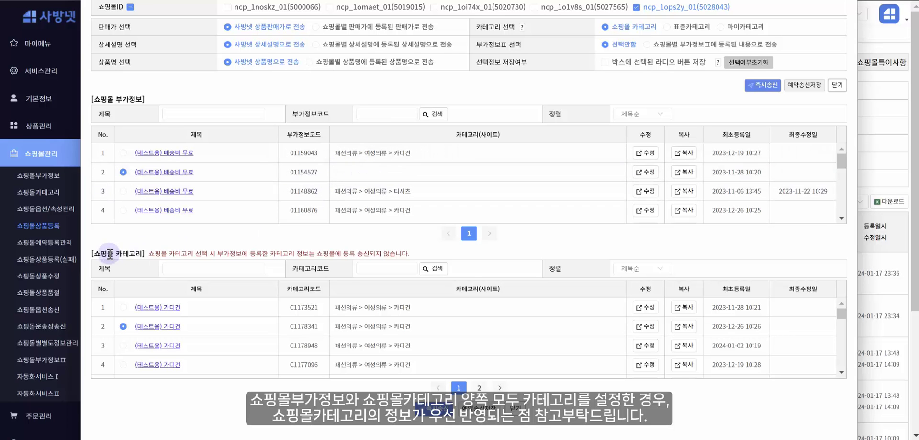
pyautogui.moveTo(91, 253); pyautogui.dragTo(143, 253)
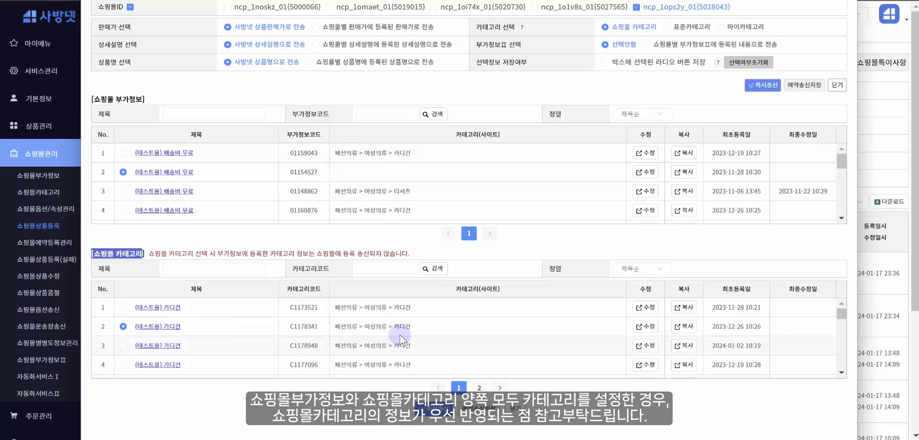
pyautogui.click(234, 235)
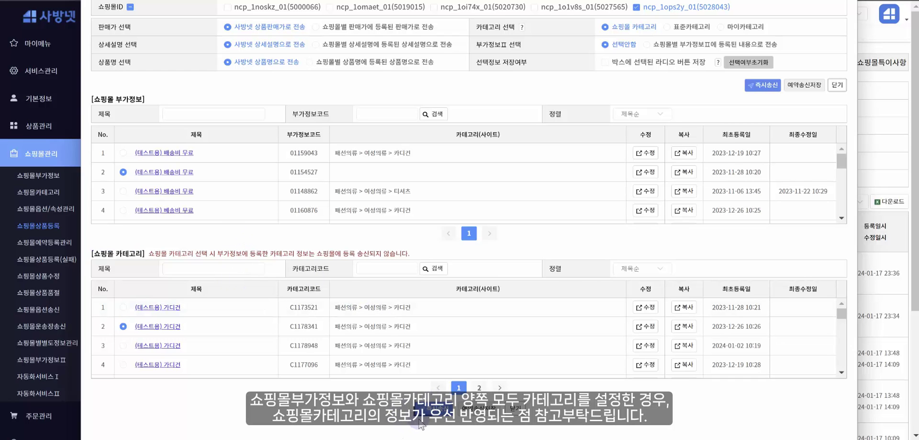
# Send the selected product's registration to 스마트스토어 immediately (즉시송신).
pyautogui.click(451, 415)
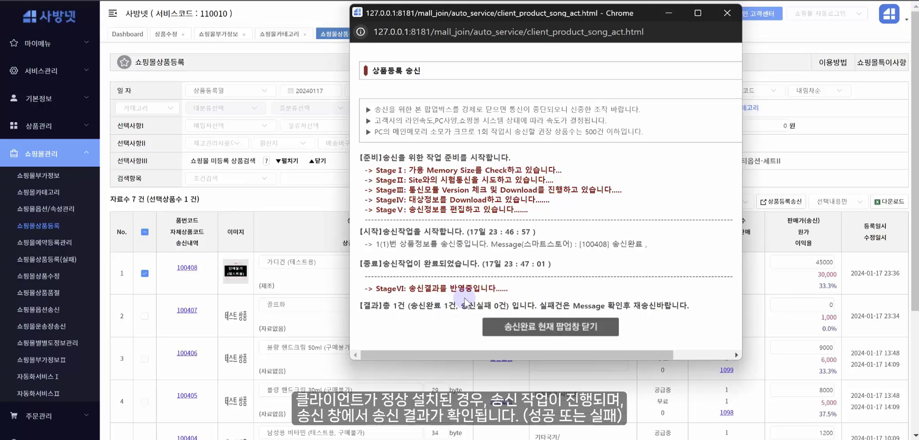
# Close the finished transmission window, rerun the product search and open the transmission history (송신내역) of product 100408.
pyautogui.click(571, 327)
pyautogui.click(459, 182)
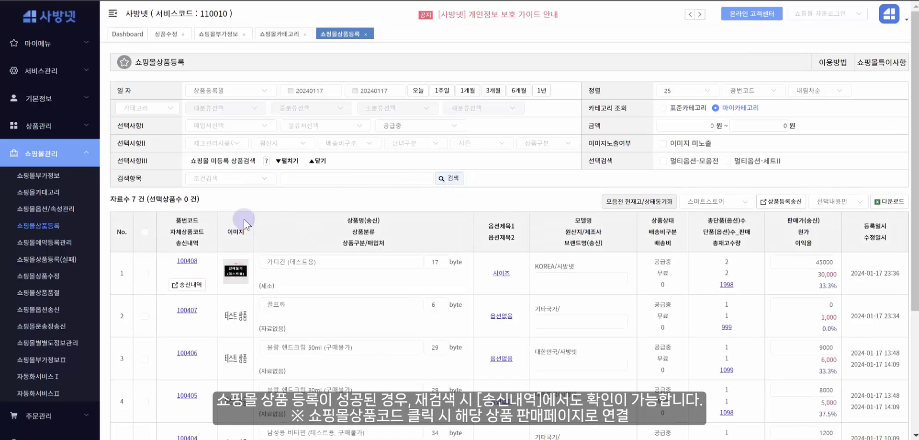
pyautogui.click(191, 286)
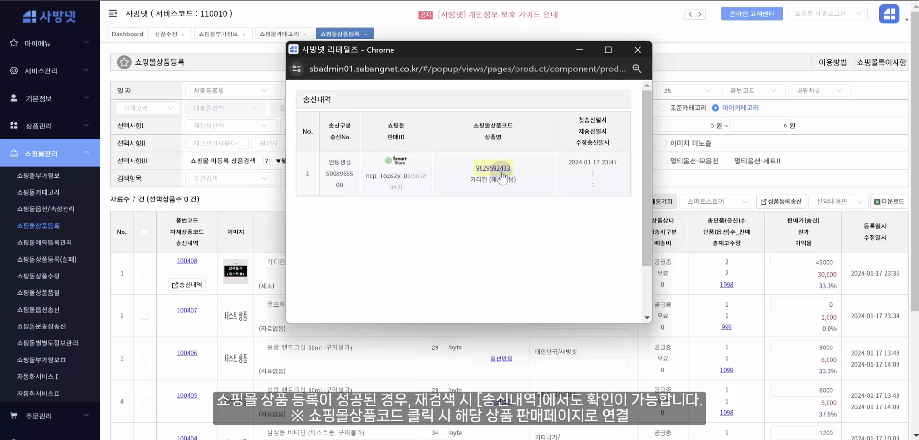
# View the 가디건 (테스트용) sales page through its mall product code, and close the page and the transmission history.
pyautogui.click(501, 170)
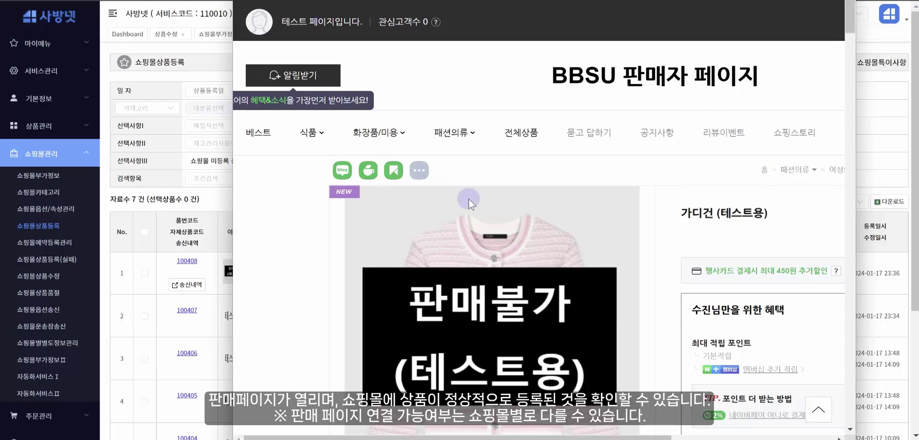
pyautogui.moveTo(232, 198); pyautogui.dragTo(80, 168)
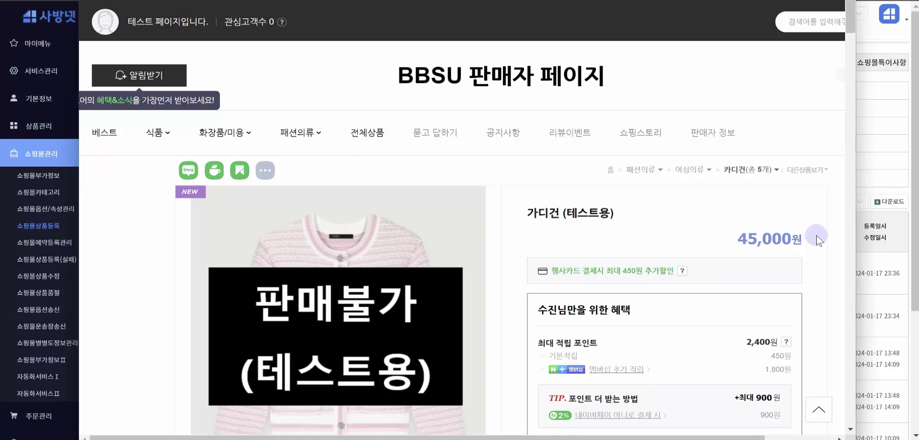
pyautogui.hotkey('ctrl', 'w')
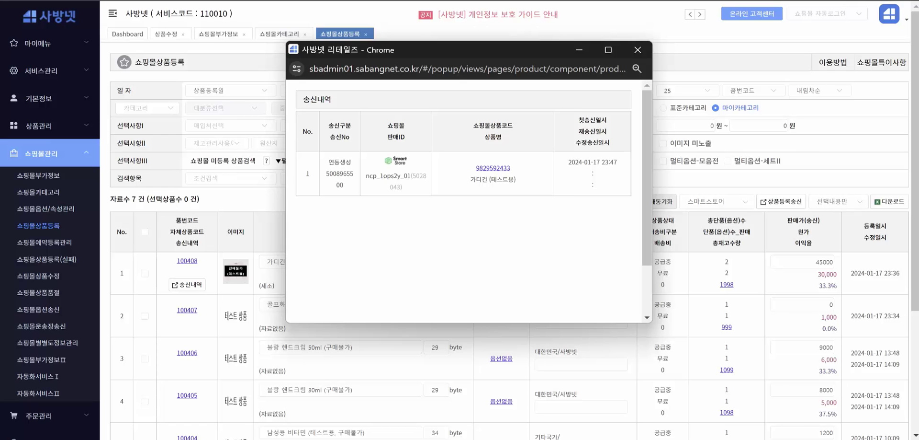
pyautogui.click(640, 50)
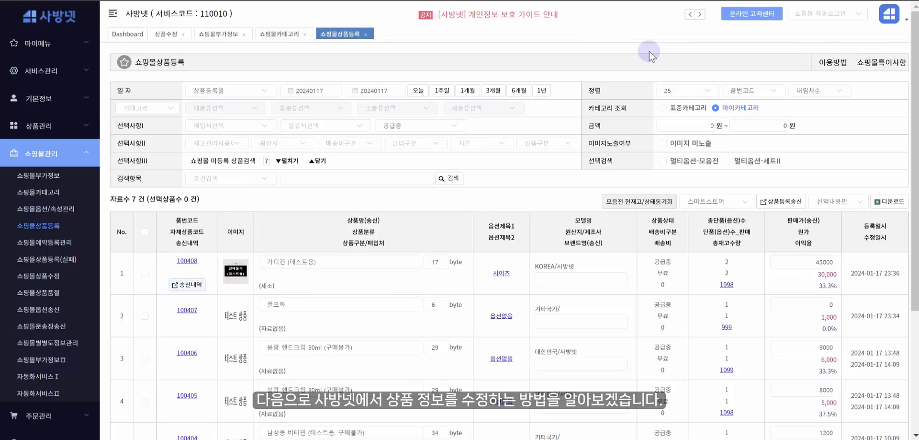
# Search 사방넷상품조회수정 for products whose product registration date (상품등록일) is today.
pyautogui.click(73, 130)
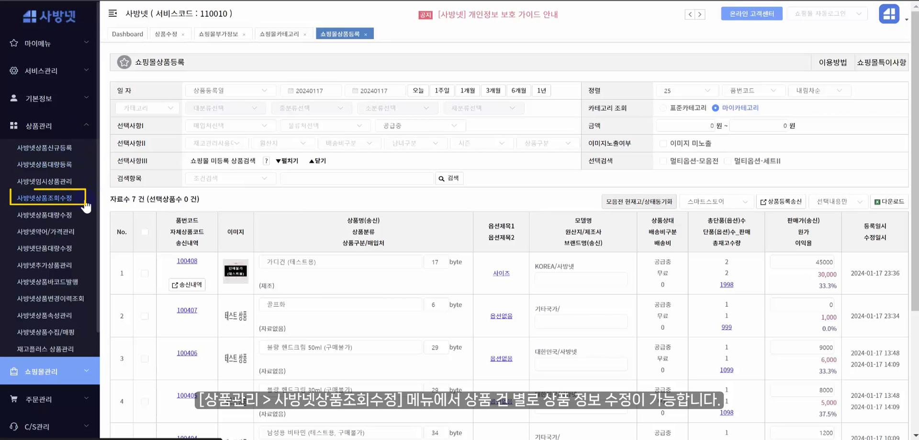
pyautogui.click(85, 203)
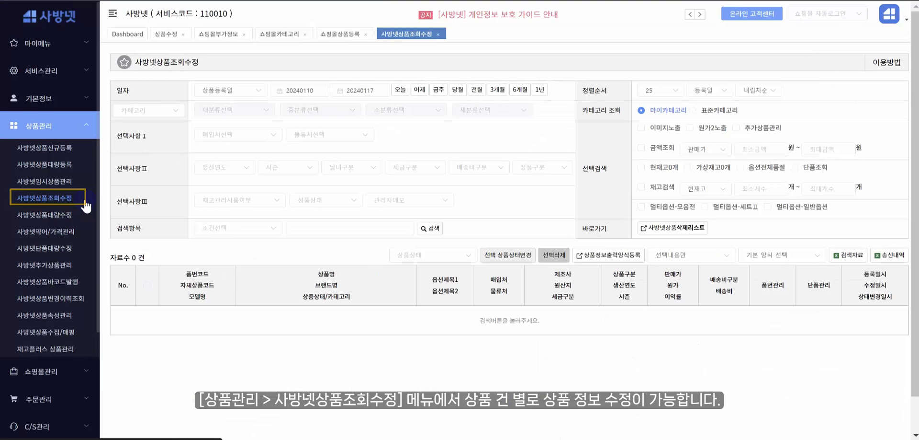
pyautogui.click(400, 91)
pyautogui.click(428, 228)
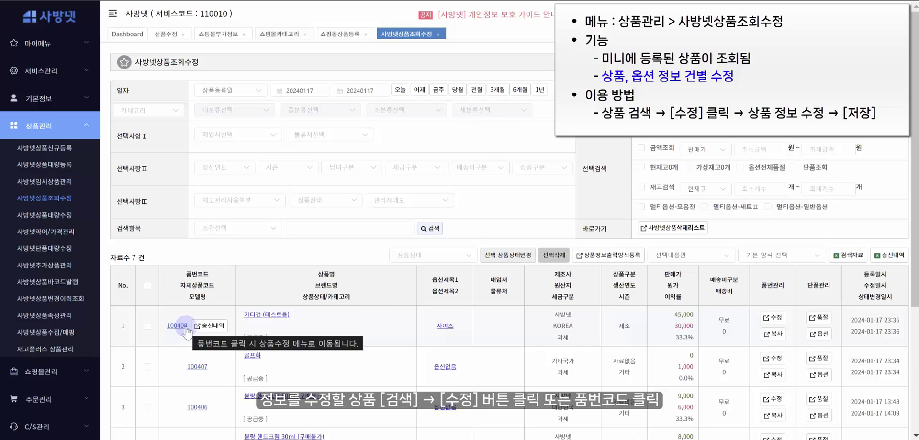
# Open product 100408 for editing and examine its option codes in the option information management (옵션정보관리).
pyautogui.click(781, 322)
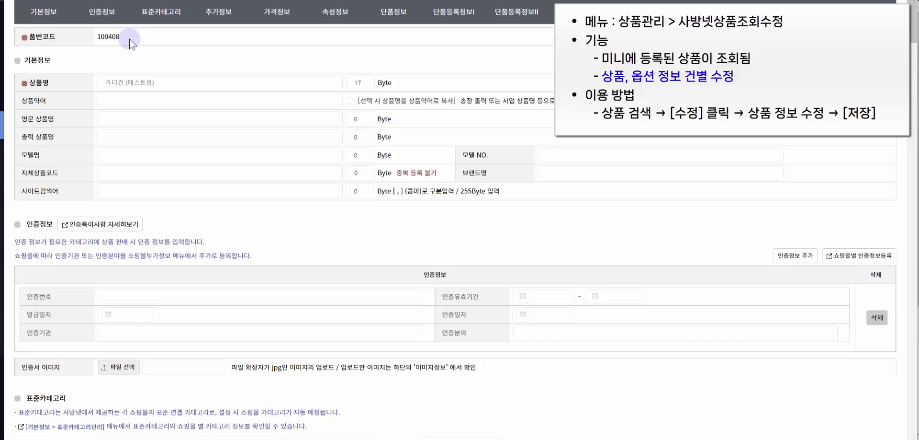
pyautogui.click(454, 15)
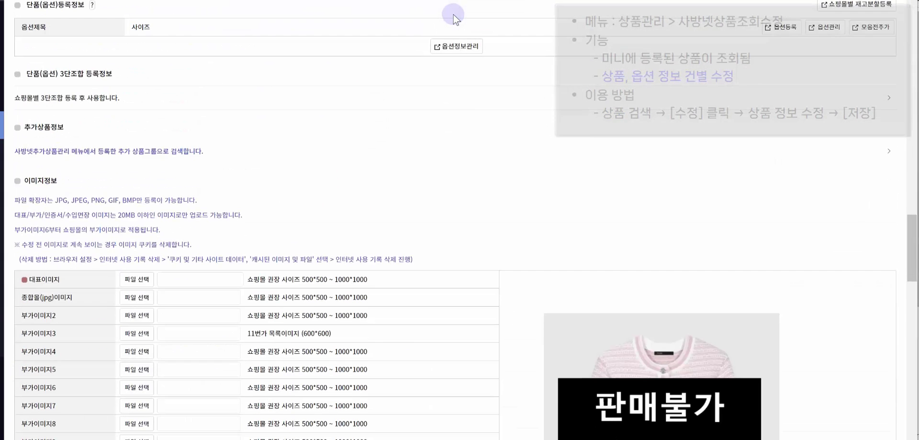
pyautogui.scroll(1, 467, 119)
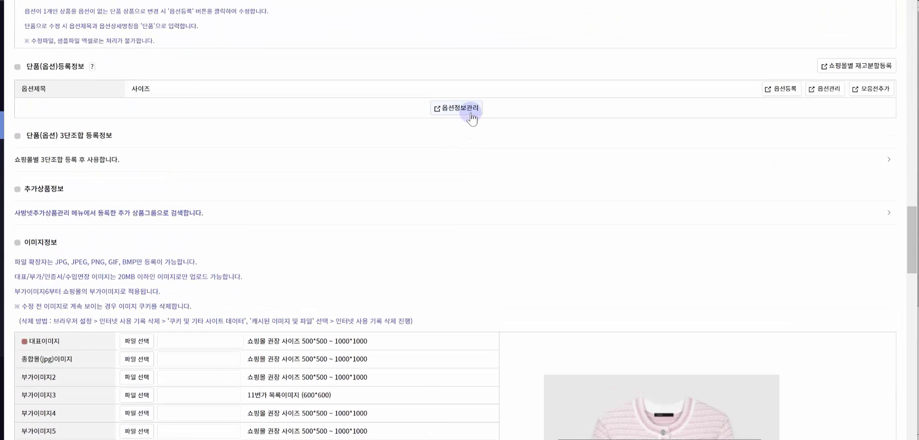
pyautogui.click(470, 110)
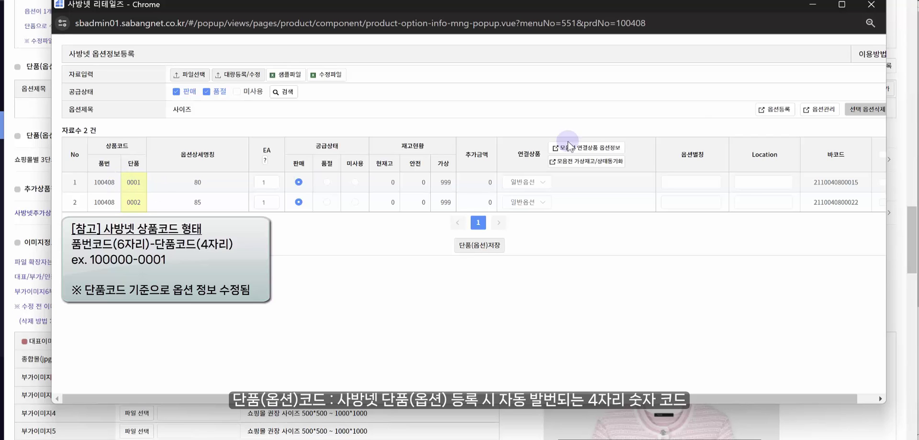
pyautogui.click(872, 4)
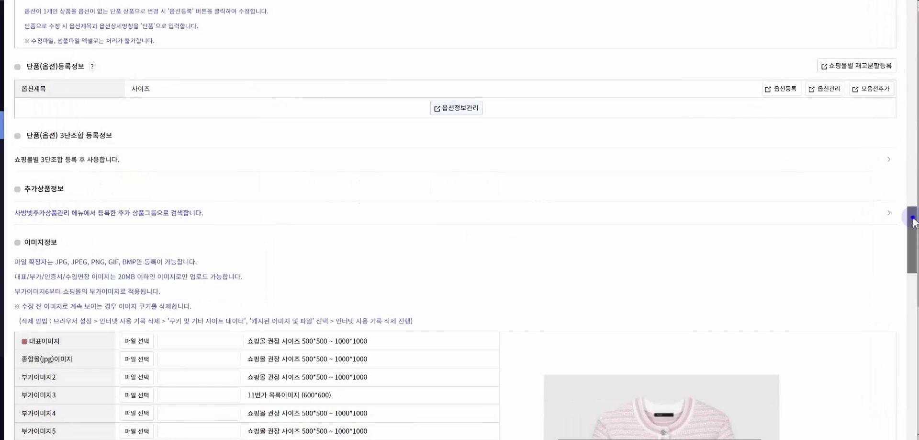
# Change the product name to 가디건 (구매불가), save the product information and refresh the product list.
pyautogui.moveTo(912, 235); pyautogui.dragTo(913, 19)
pyautogui.click(163, 81)
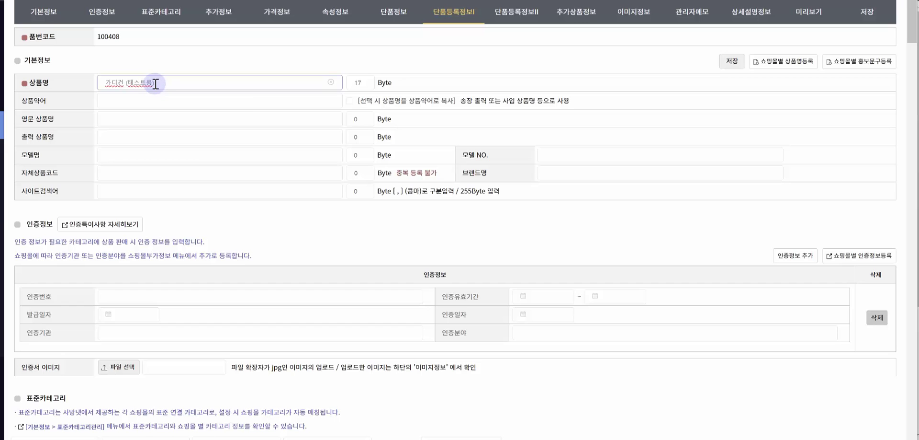
pyautogui.press('BackSpace')
pyautogui.press('BackSpace')
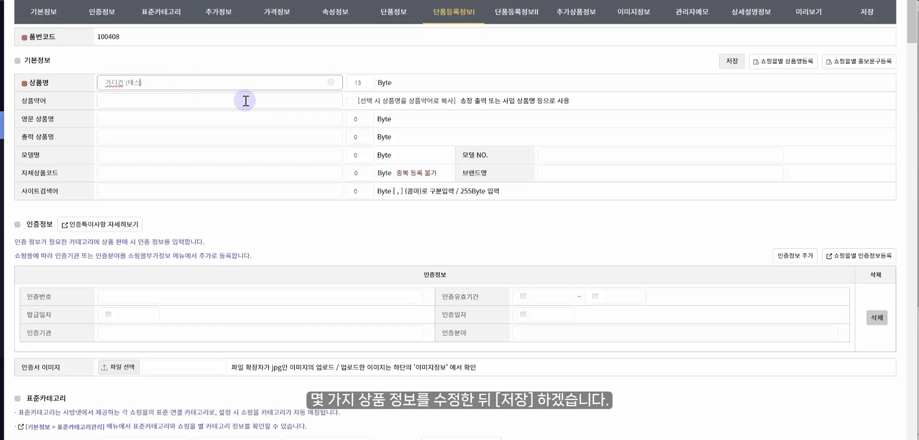
pyautogui.write('ㄱ')
pyautogui.write('ㅜ매부')
pyautogui.write('가')
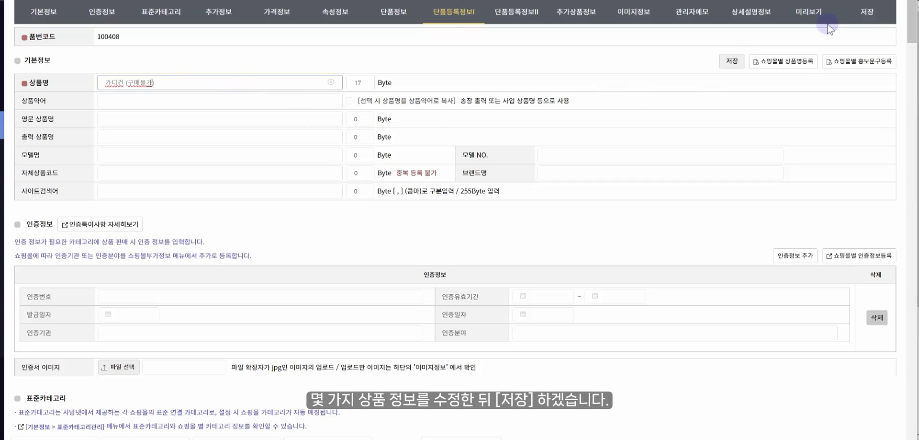
pyautogui.click(875, 18)
pyautogui.click(529, 235)
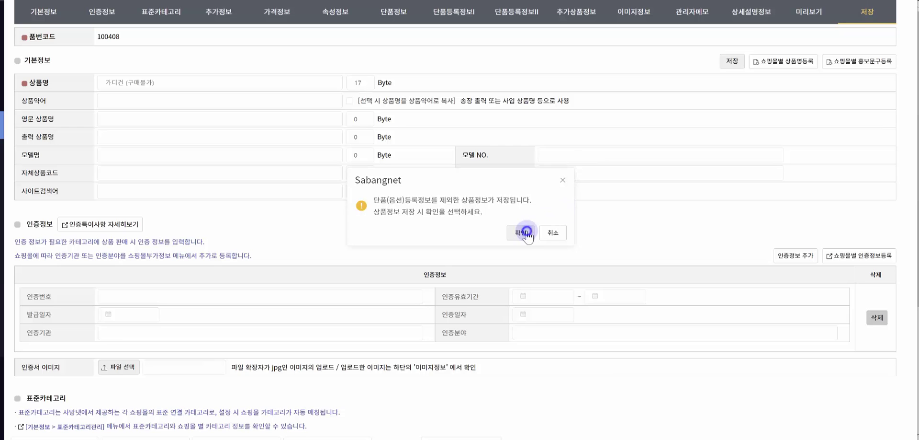
pyautogui.click(553, 226)
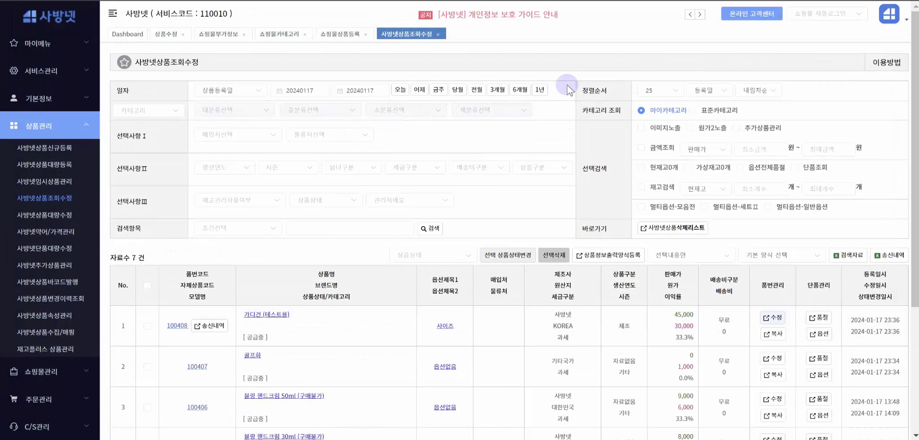
pyautogui.click(435, 229)
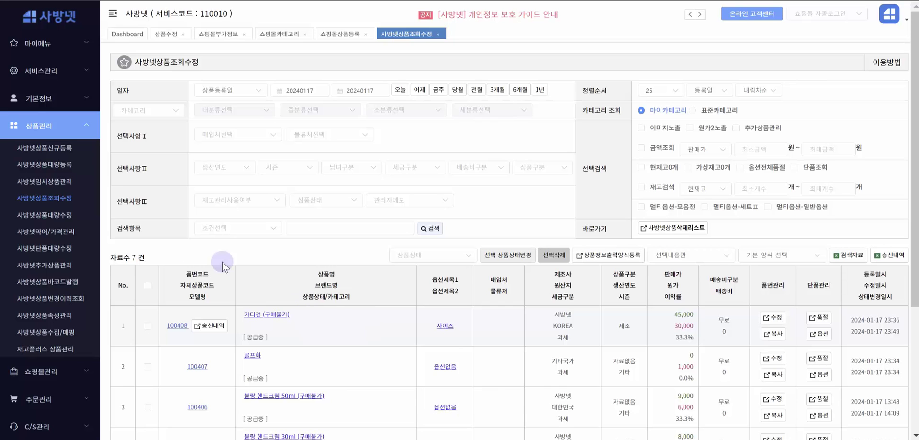
# Search 사방넷상품대량수정 for products registered today and select all the listed products.
pyautogui.click(82, 219)
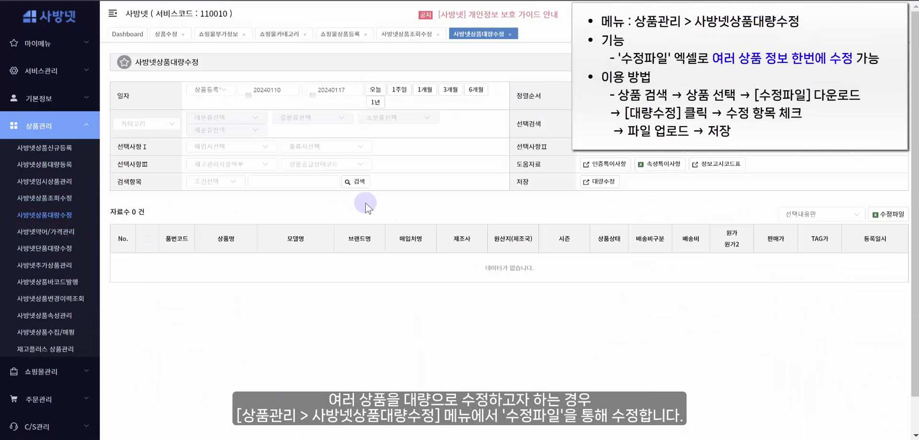
pyautogui.click(376, 93)
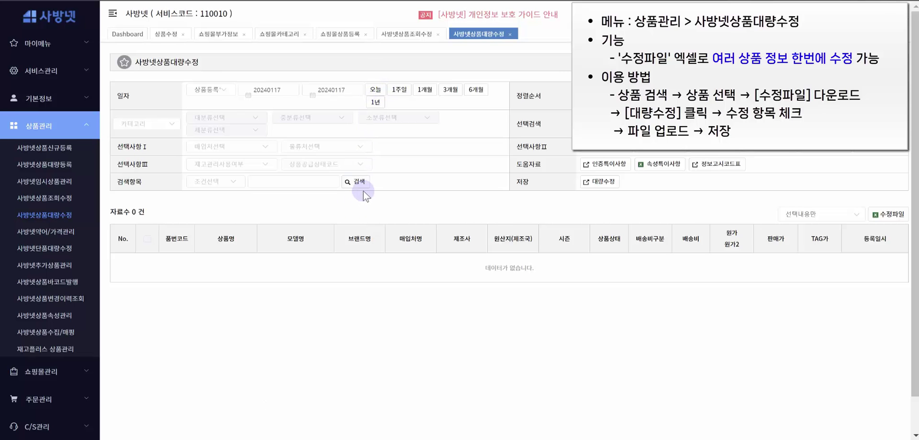
pyautogui.click(360, 183)
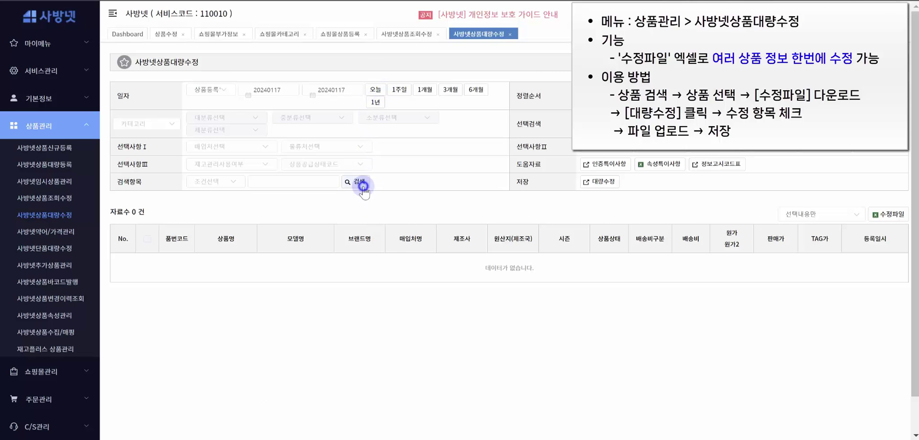
pyautogui.click(148, 239)
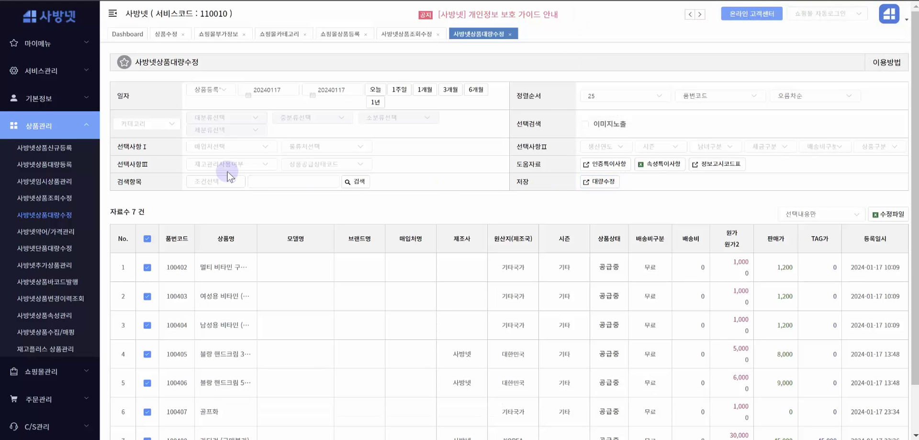
# Search 사방넷단품대량수정 for options of products registered today and examine the first row's editable barcode and option alias (옵션별칭) fields.
pyautogui.click(88, 256)
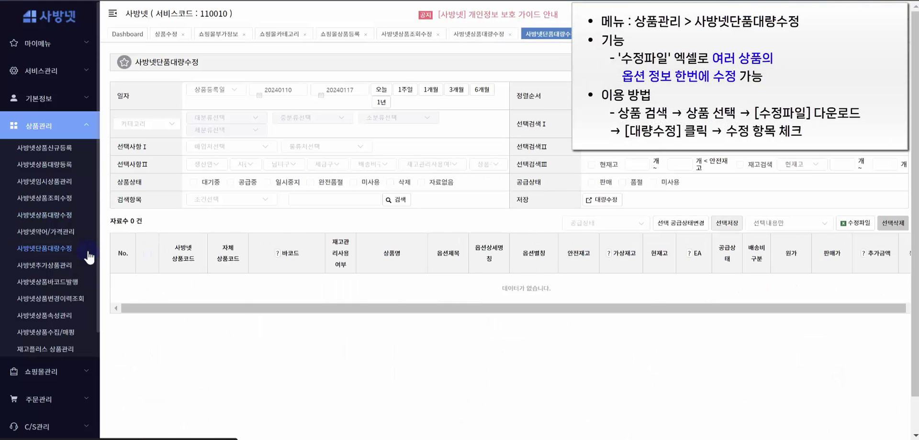
pyautogui.click(382, 91)
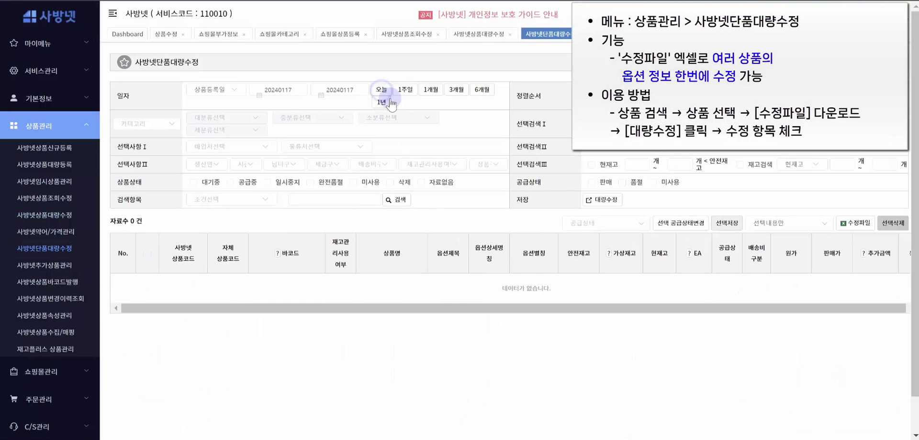
pyautogui.click(397, 201)
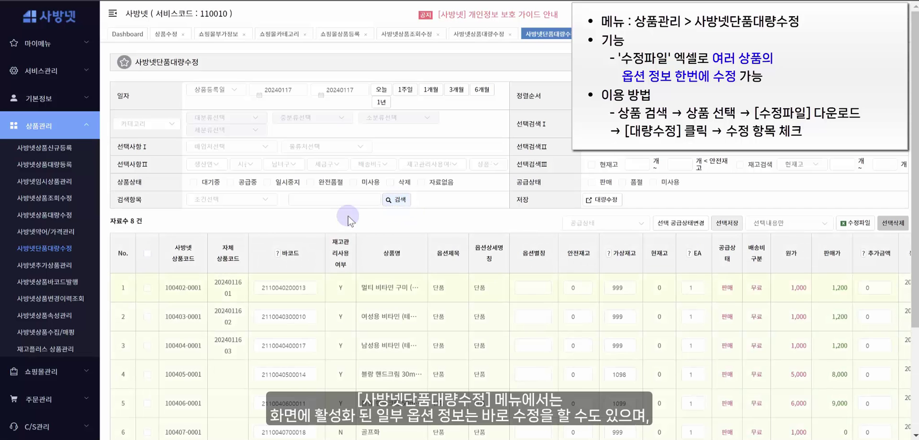
pyautogui.click(310, 289)
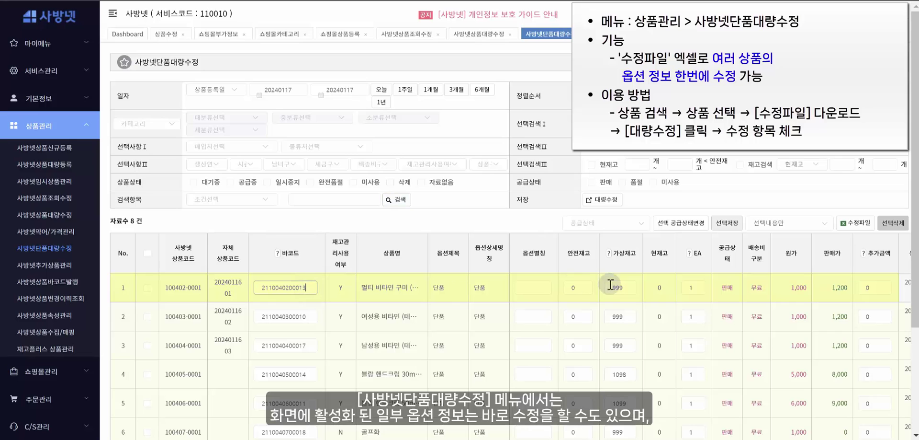
pyautogui.click(547, 287)
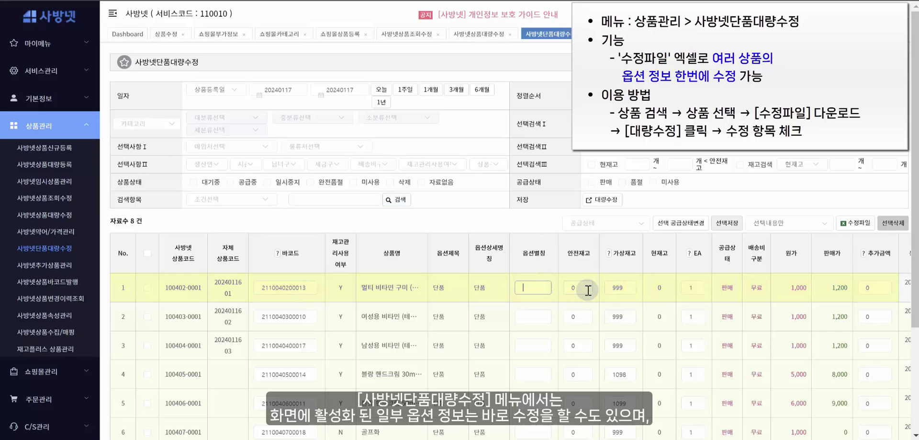
# Select all listed options, download their edit file (수정파일) and open the bulk edit (대량수정).
pyautogui.click(144, 255)
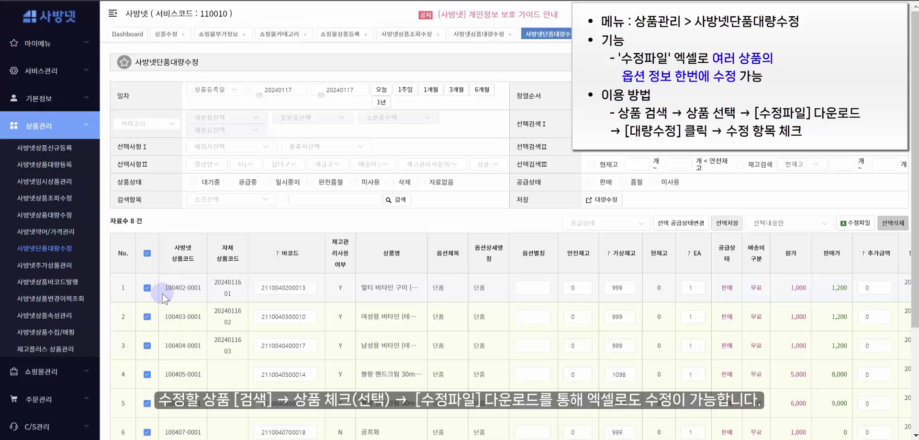
pyautogui.click(870, 229)
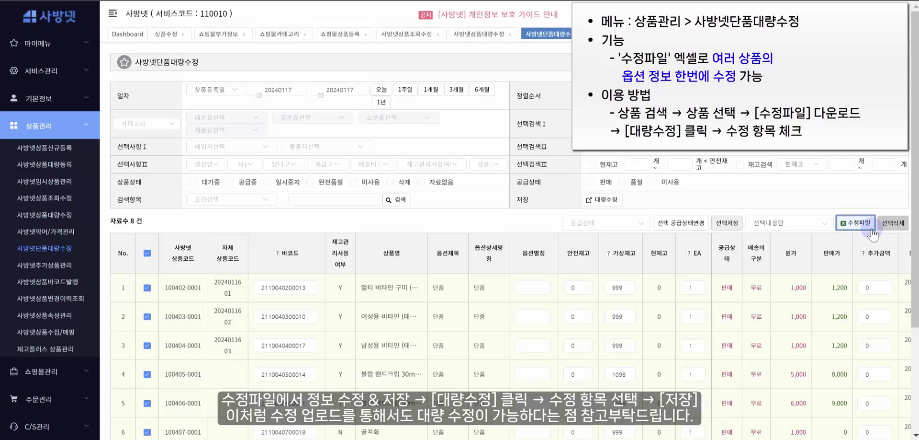
pyautogui.click(622, 200)
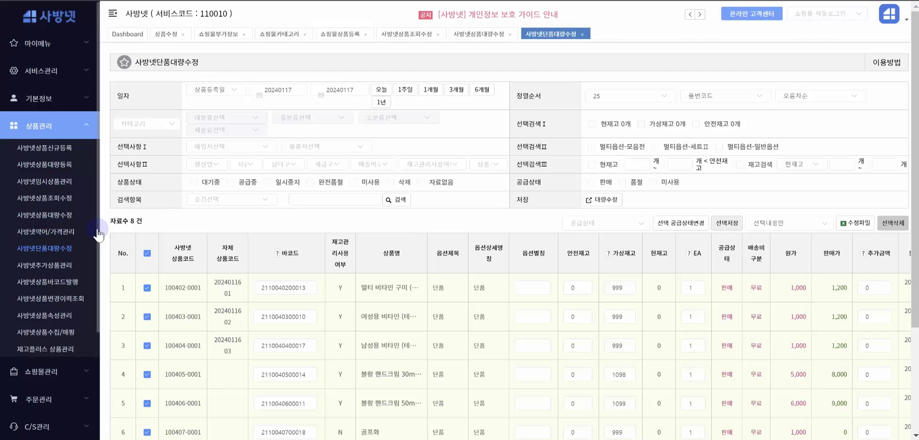
# Search 쇼핑몰상품수정 for mall-transmitted products in the preset 송신일 range and set the product name basis to 상품명(상품).
pyautogui.click(86, 371)
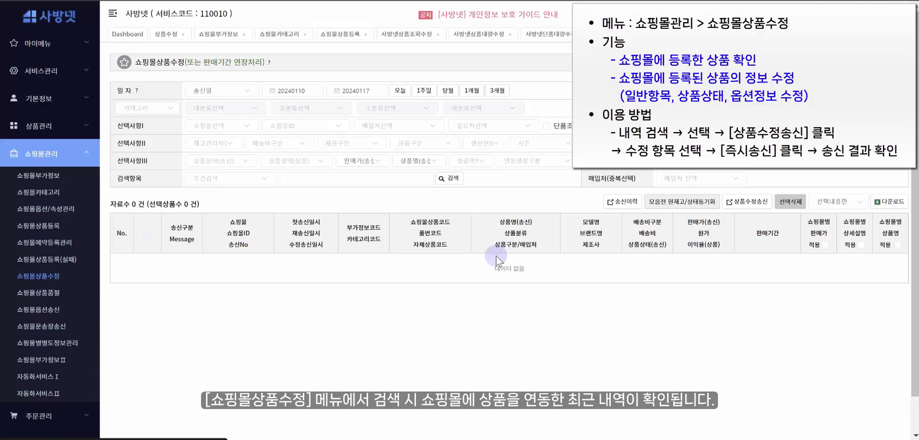
pyautogui.click(442, 181)
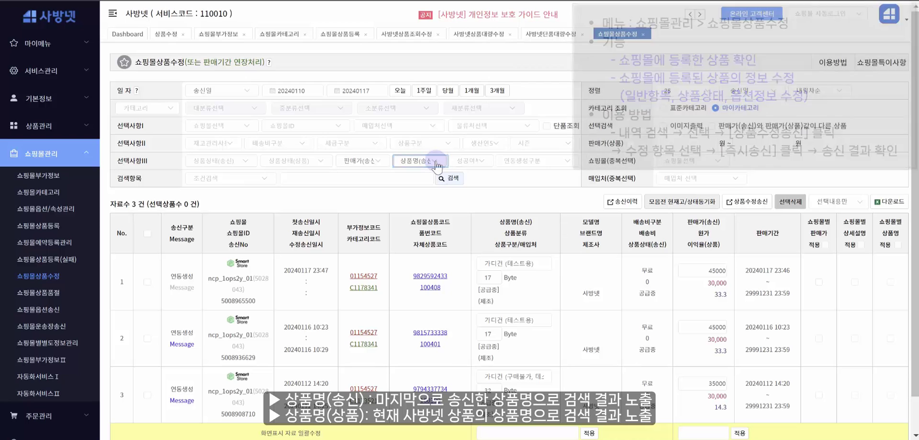
pyautogui.click(435, 162)
pyautogui.click(434, 192)
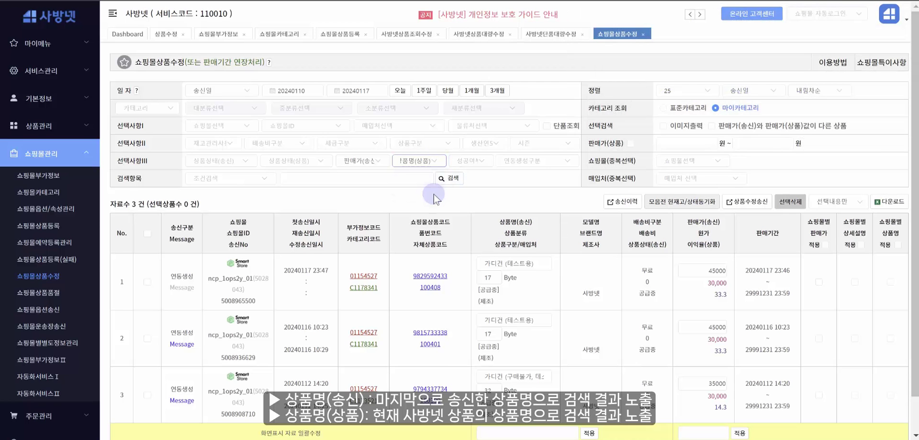
# Rerun the 쇼핑몰상품수정 search, select the first product, 가디건 (구매불가), and open its edit transmission (상품수정송신).
pyautogui.click(458, 181)
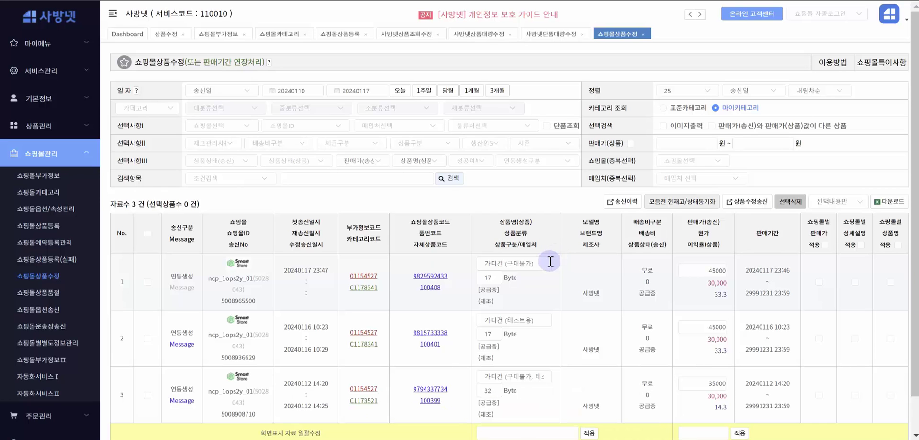
pyautogui.click(148, 282)
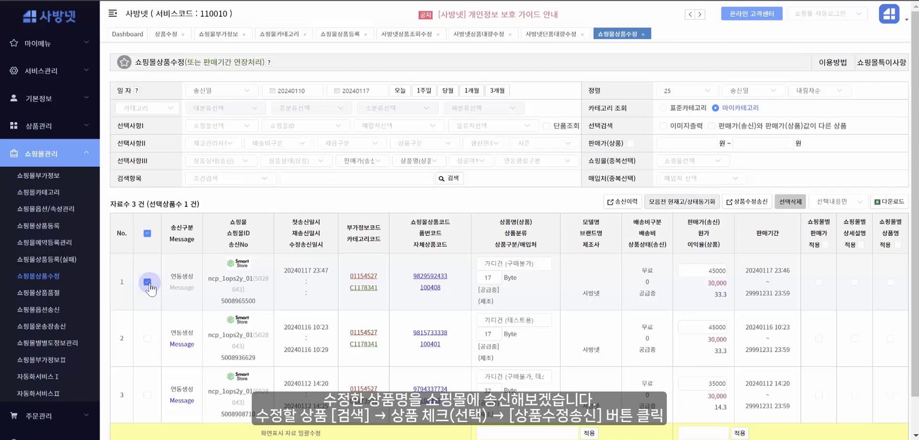
pyautogui.click(770, 203)
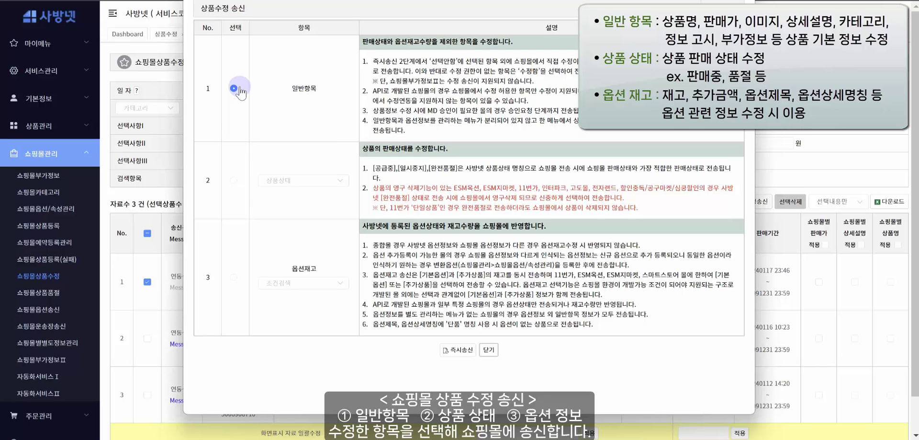
# Examine the sale status choices (공급중, 일시중지, 완전품절) and the 옵션재고 item available for edit transmission.
pyautogui.click(242, 180)
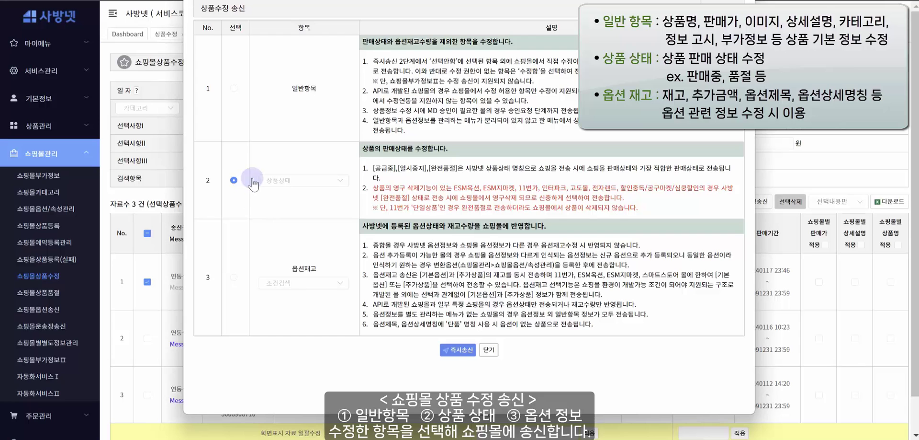
pyautogui.click(333, 181)
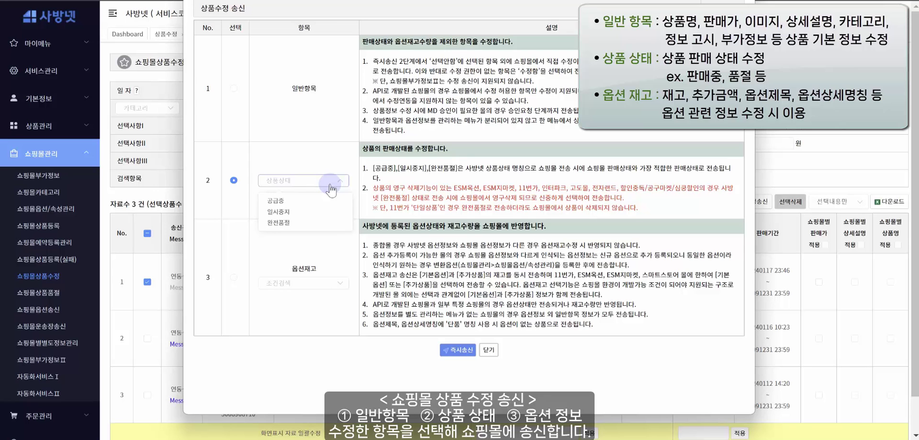
pyautogui.click(234, 278)
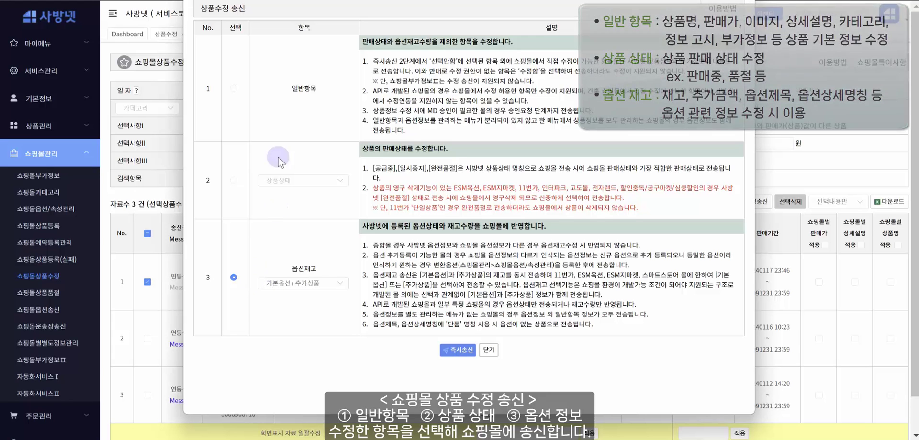
# Transmit the 일반항목 edit immediately (즉시송신) with 상품명 set to 수정함, and close the transmission result.
pyautogui.click(234, 88)
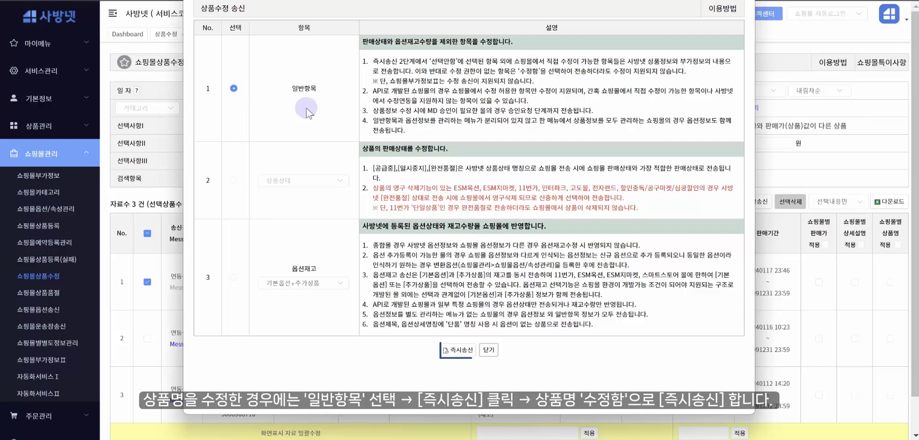
pyautogui.click(453, 350)
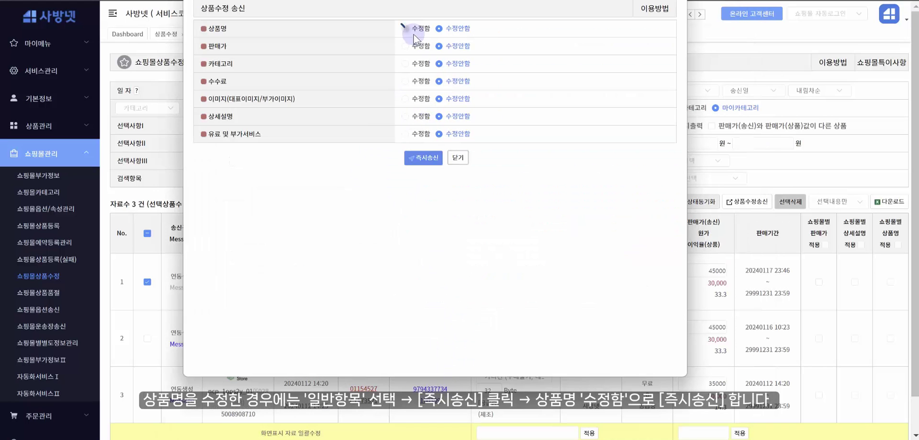
pyautogui.click(415, 32)
pyautogui.click(434, 161)
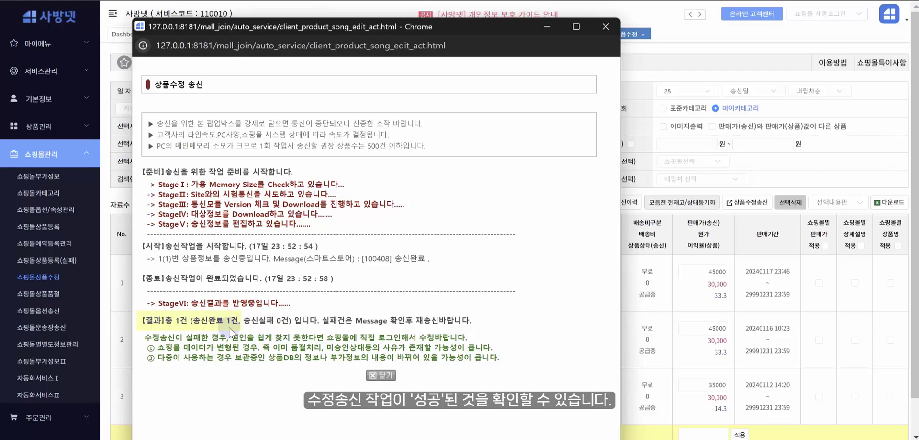
pyautogui.click(388, 376)
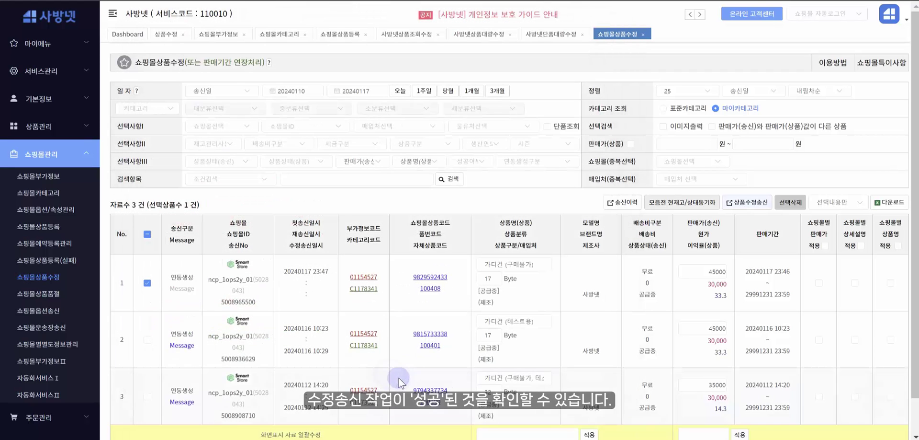
# Check the product name on the first product's mall sales page and close that page.
pyautogui.click(446, 277)
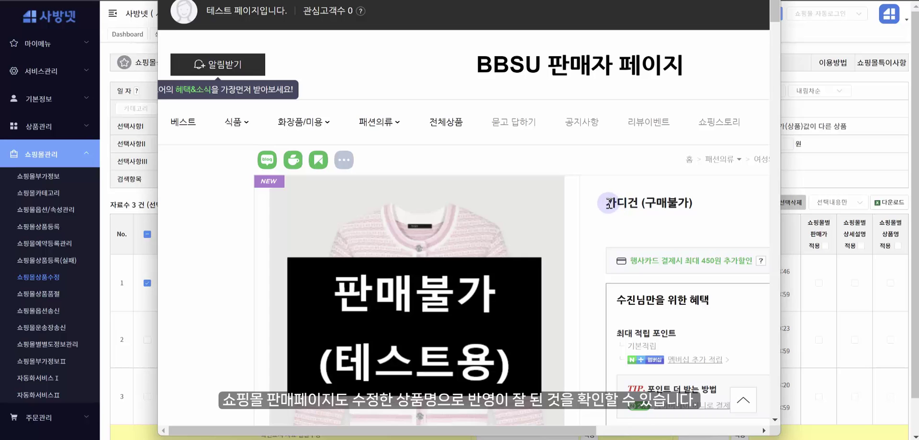
pyautogui.doubleClick(609, 202)
pyautogui.moveTo(666, 207); pyautogui.dragTo(718, 211)
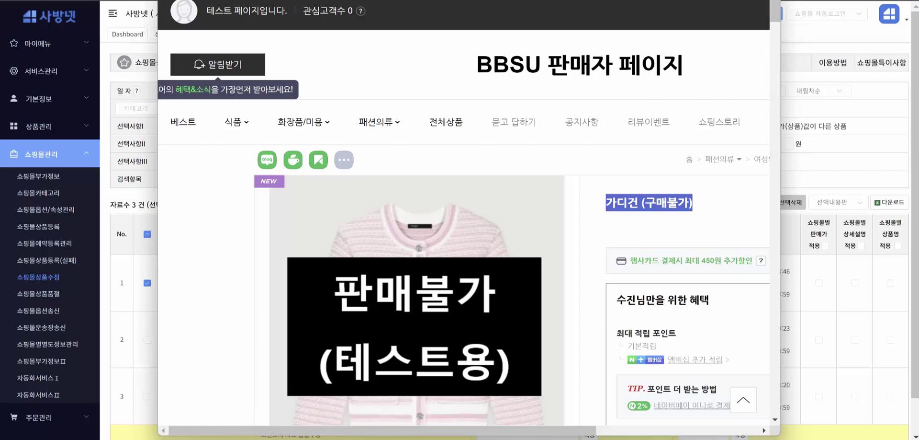
pyautogui.hotkey('ctrl', 'w')
# Open 쇼핑몰특이사항 and examine the ESM지마켓 precautions and supported items for product edit transmission.
pyautogui.click(876, 99)
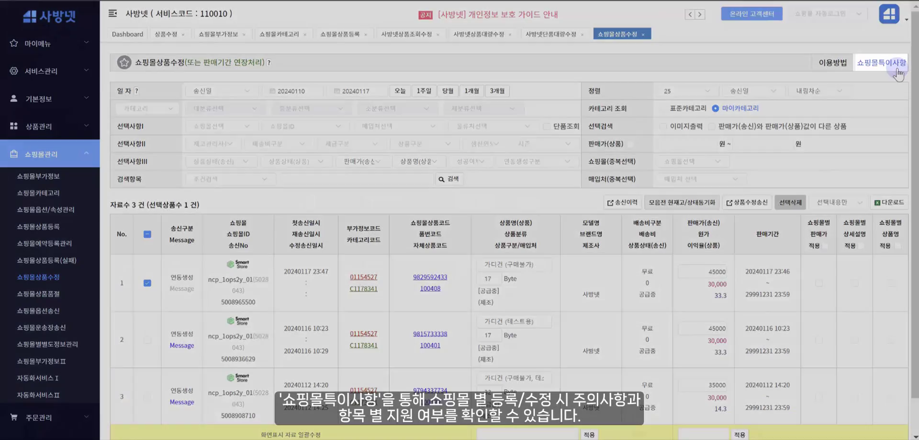
pyautogui.click(897, 72)
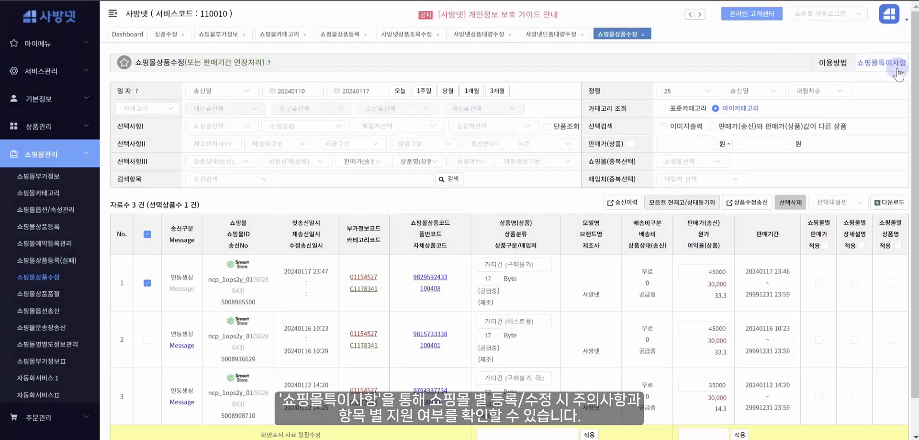
pyautogui.click(898, 73)
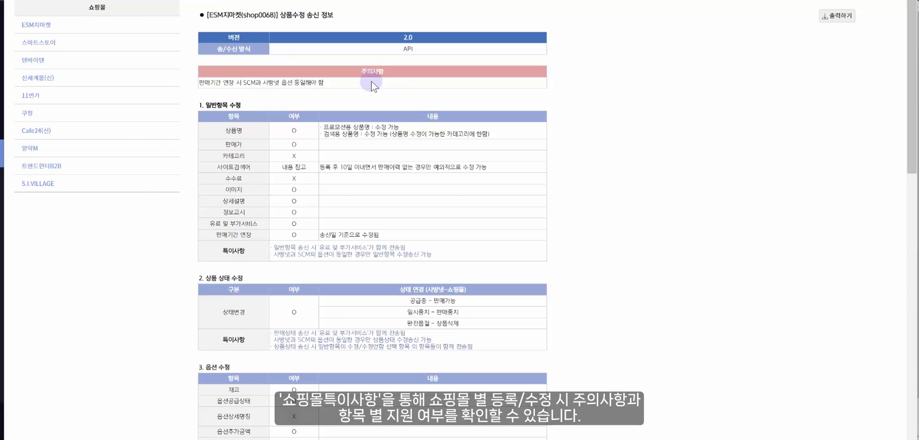
pyautogui.click(275, 103)
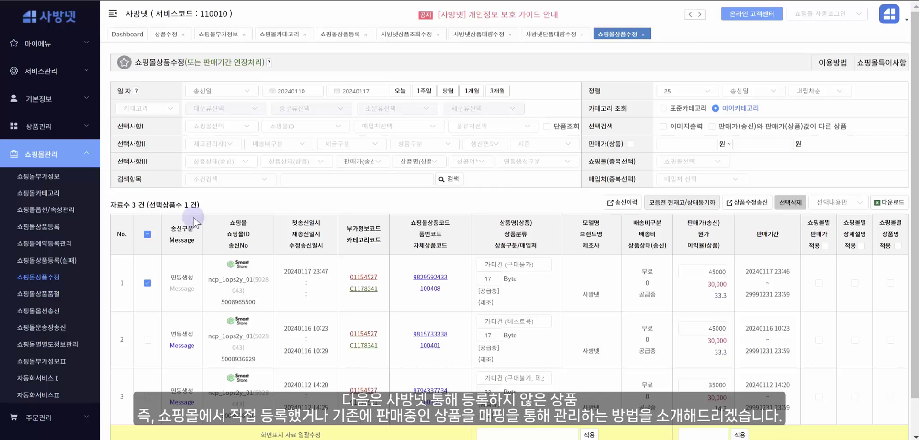
# Open 품번코드매핑관리 under 주문관리 and search the mappings in the preset 매핑등록일 range.
pyautogui.click(85, 415)
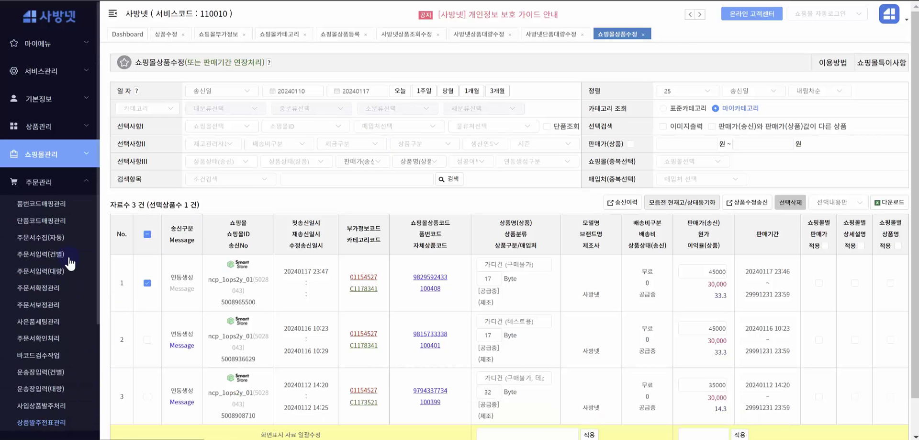
pyautogui.click(82, 211)
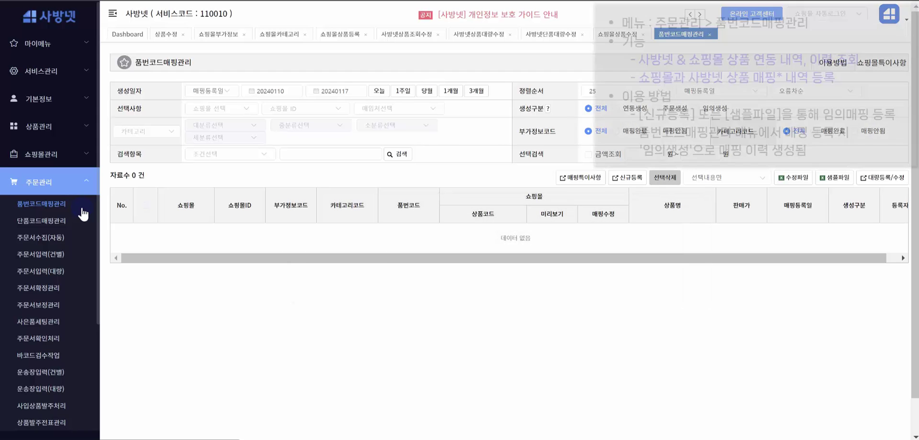
pyautogui.click(402, 156)
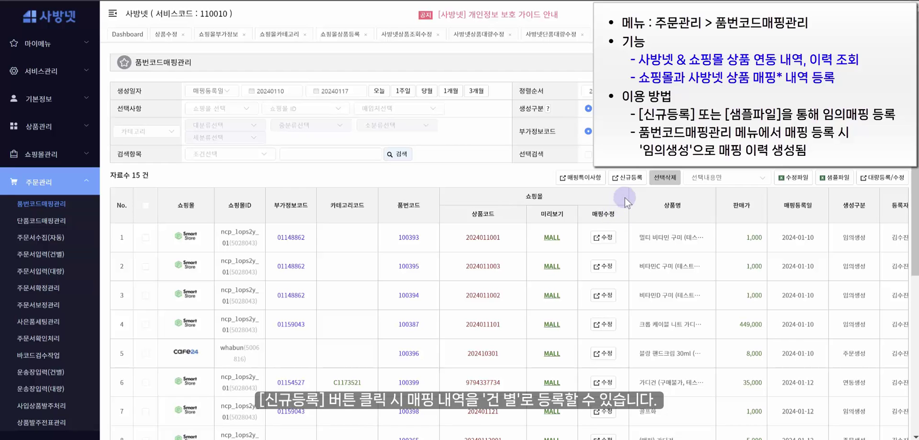
# Start a new mapping registration (신규등록) for 스마트스토어 with the fifth listed mall ID and mall product code 20910001.
pyautogui.click(644, 182)
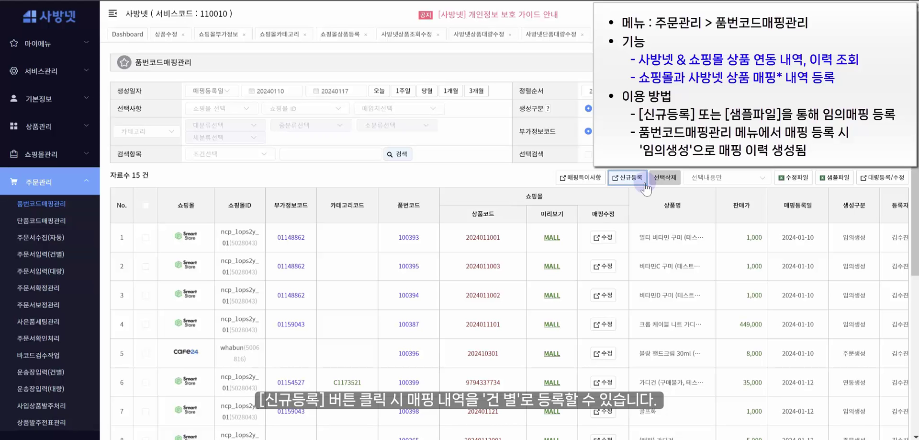
pyautogui.click(640, 182)
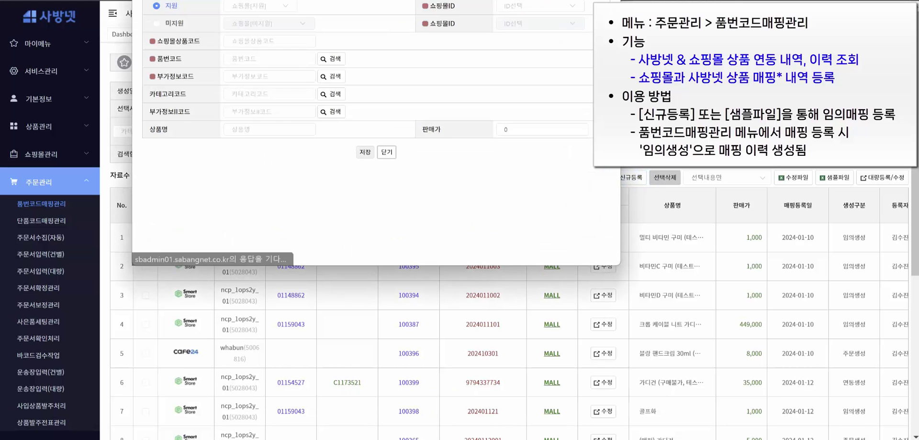
pyautogui.click(306, 78)
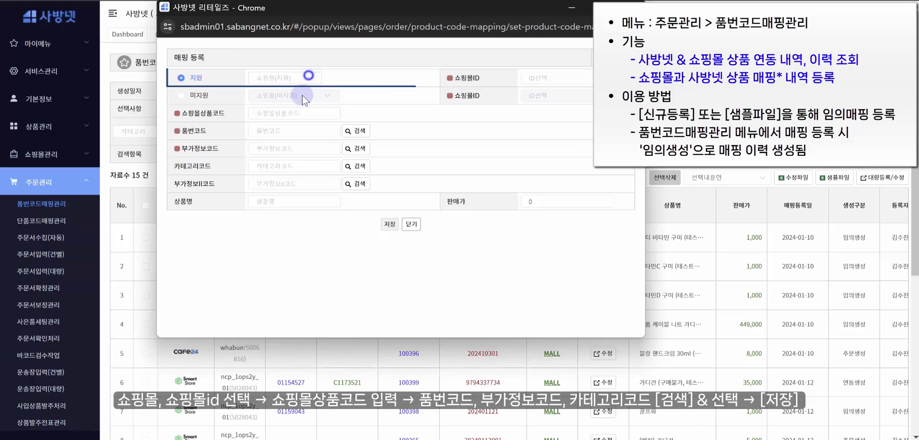
pyautogui.click(287, 98)
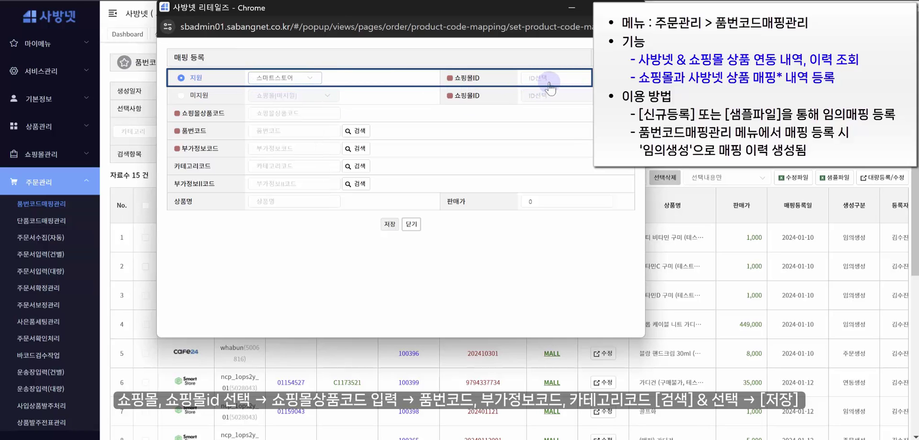
pyautogui.click(552, 78)
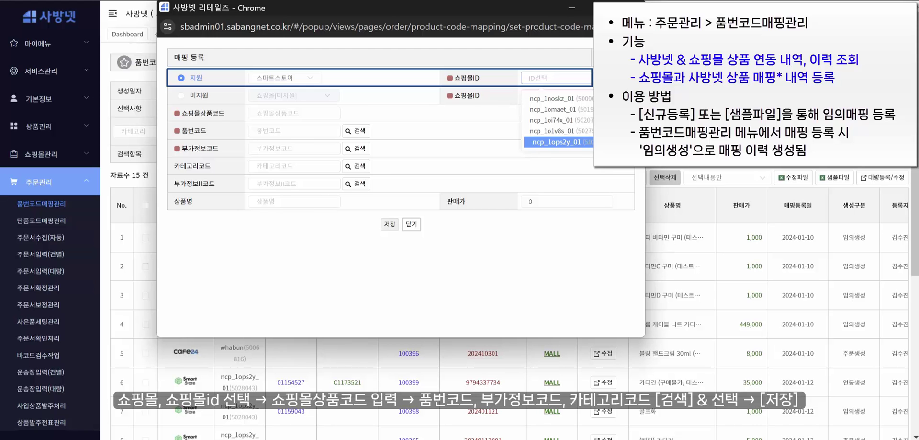
pyautogui.click(558, 142)
pyautogui.click(327, 115)
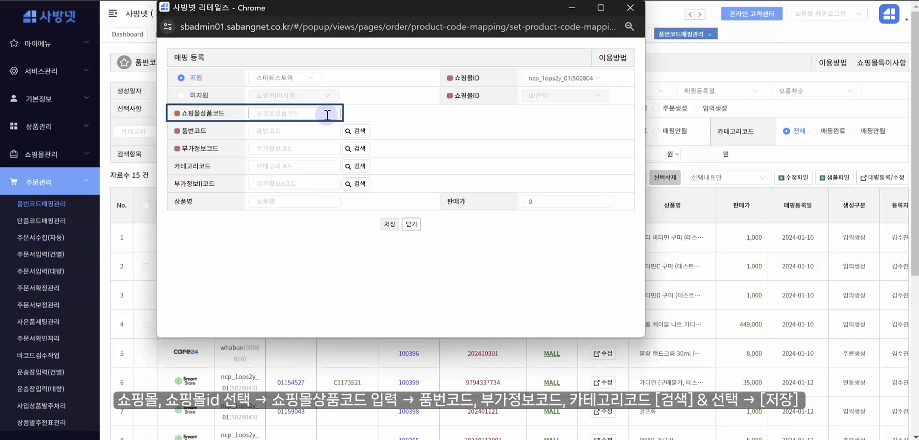
pyautogui.write('20910001')
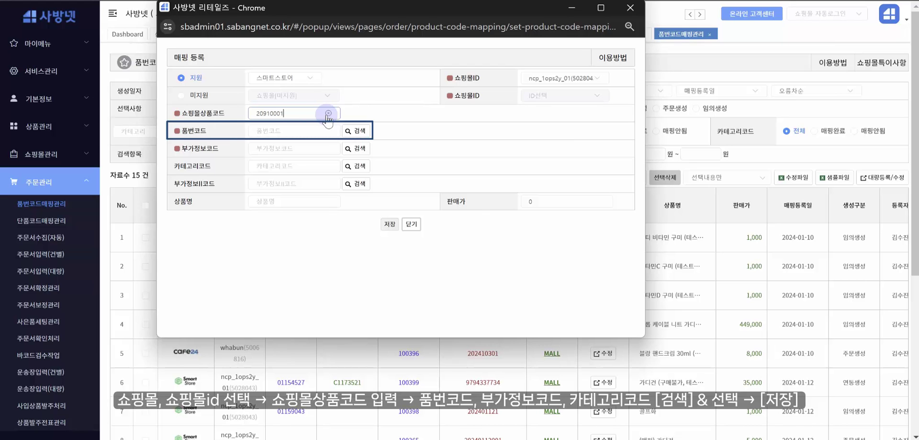
# Look up the 품번코드 among inventory-managed products named 삼다수 registered within 3 months, and choose 삼다수 500ml.
pyautogui.click(357, 130)
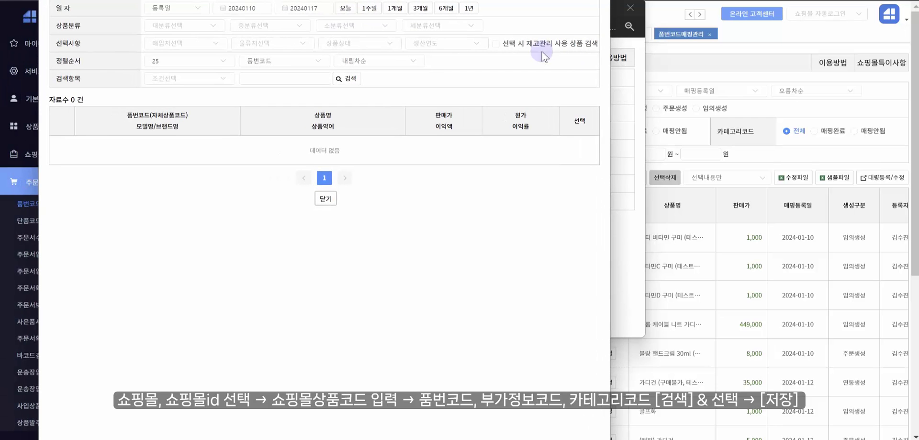
pyautogui.click(512, 44)
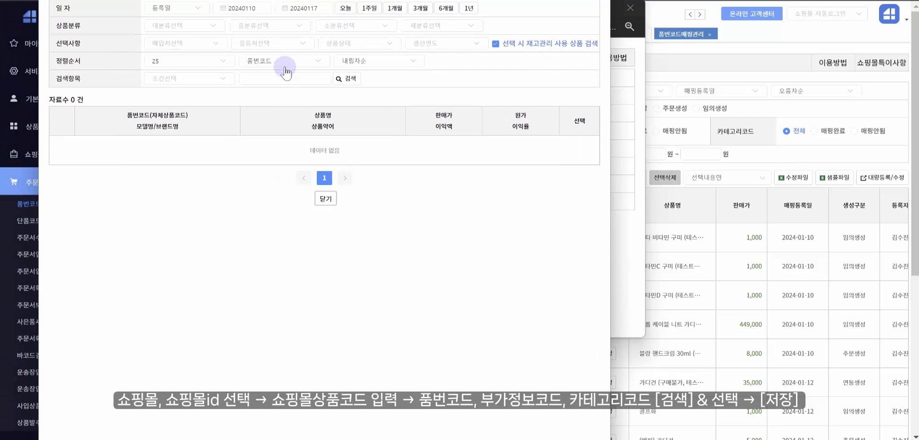
pyautogui.click(311, 80)
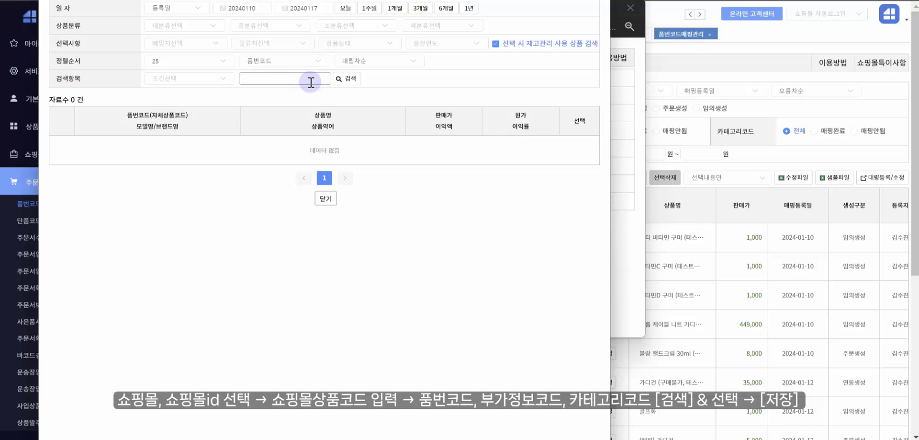
pyautogui.click(222, 79)
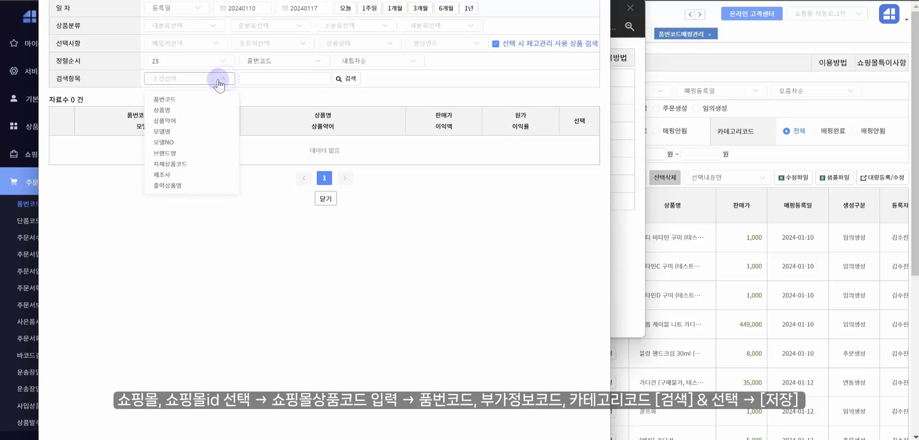
pyautogui.click(193, 111)
pyautogui.click(275, 78)
pyautogui.write('새')
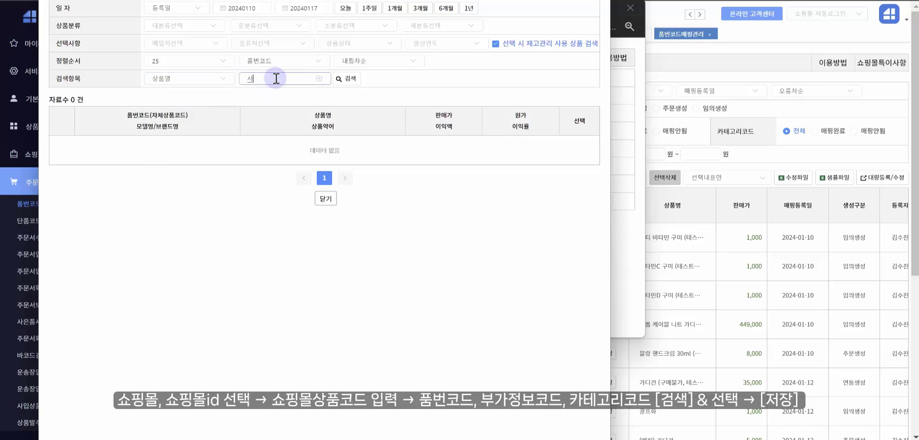
pyautogui.write('다수')
pyautogui.click(419, 9)
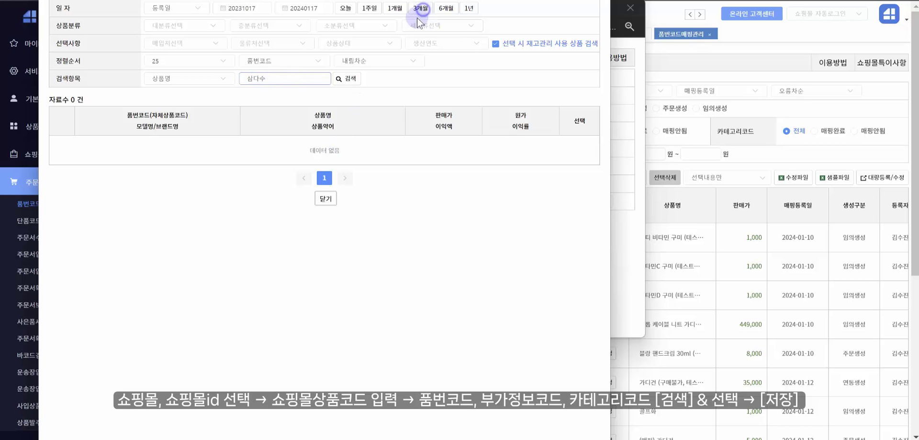
pyautogui.click(350, 82)
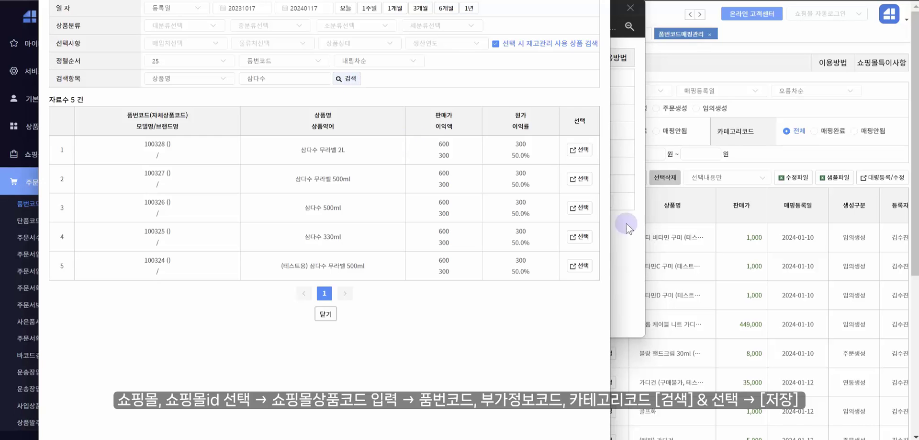
pyautogui.click(587, 208)
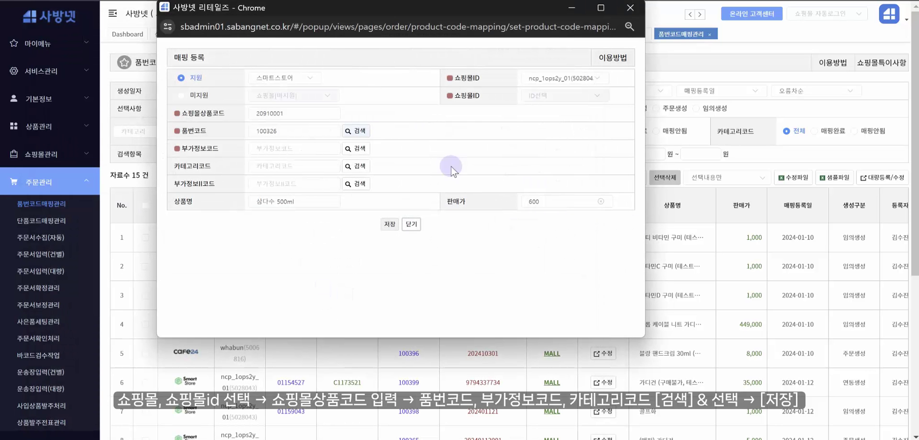
# Look up the 부가정보코드 among 스마트스토어 entries registered within 6 months, and choose code 01154527.
pyautogui.click(368, 154)
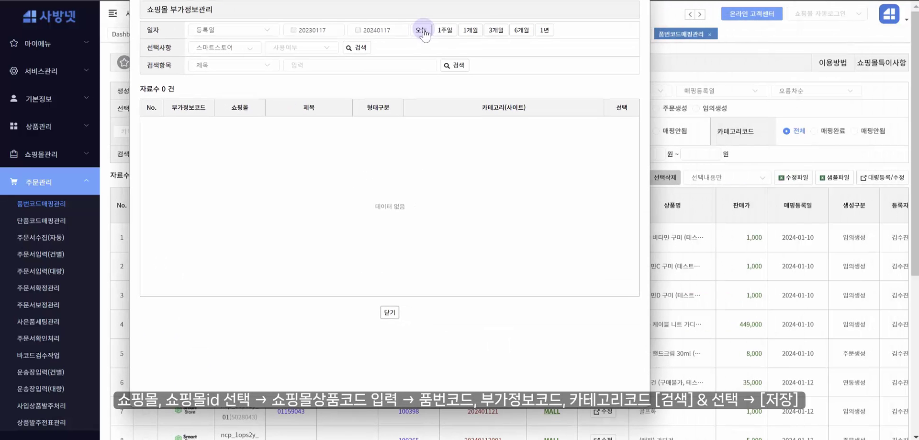
pyautogui.click(458, 65)
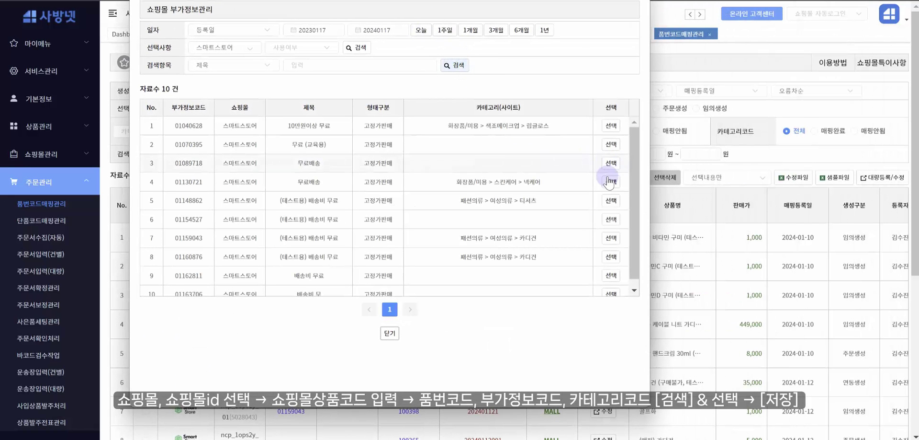
pyautogui.scroll(-1, 570, 239)
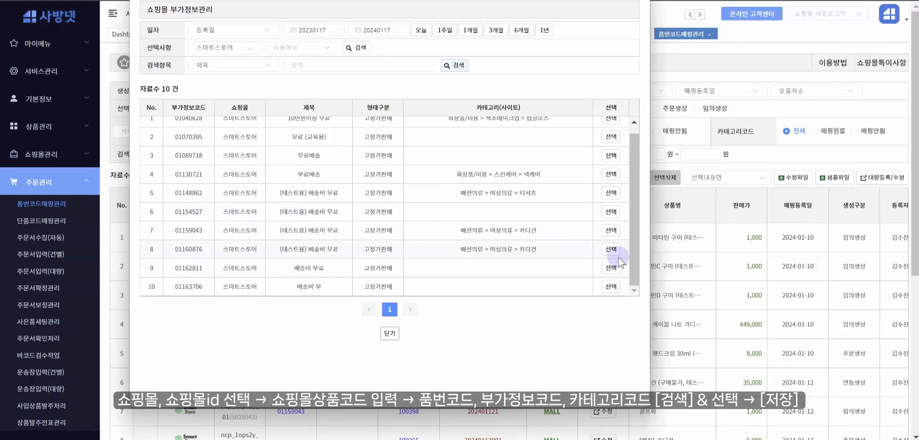
pyautogui.scroll(1, 608, 211)
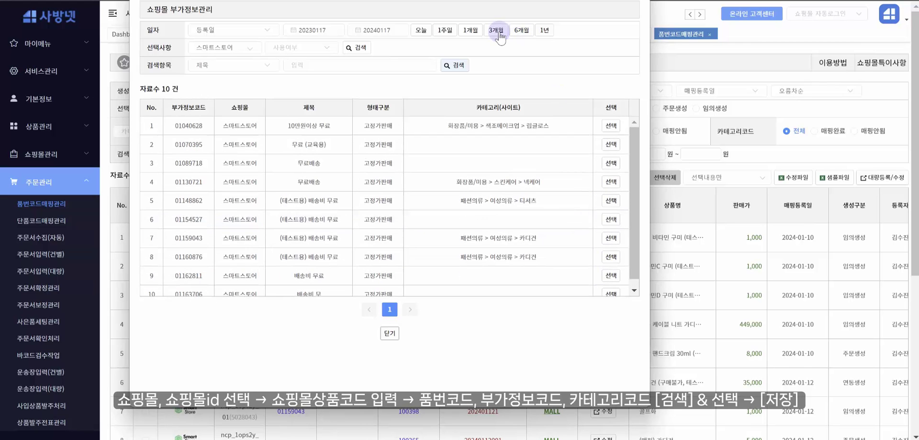
pyautogui.click(498, 31)
pyautogui.click(458, 66)
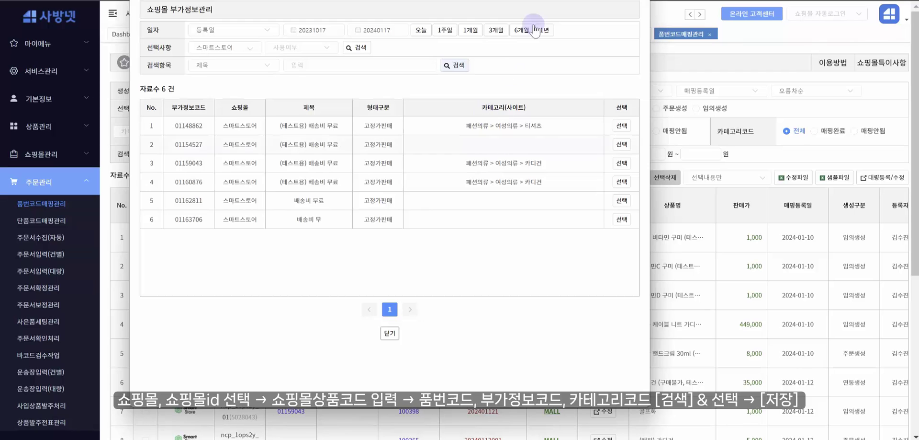
pyautogui.click(532, 29)
pyautogui.click(456, 64)
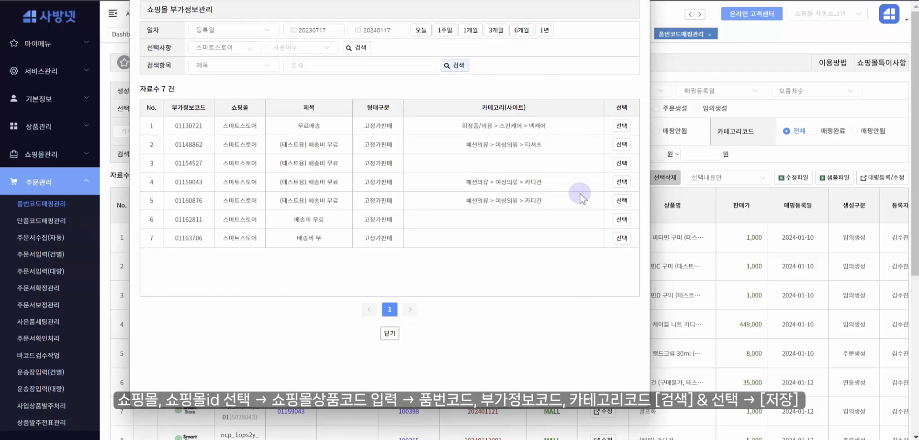
pyautogui.click(623, 163)
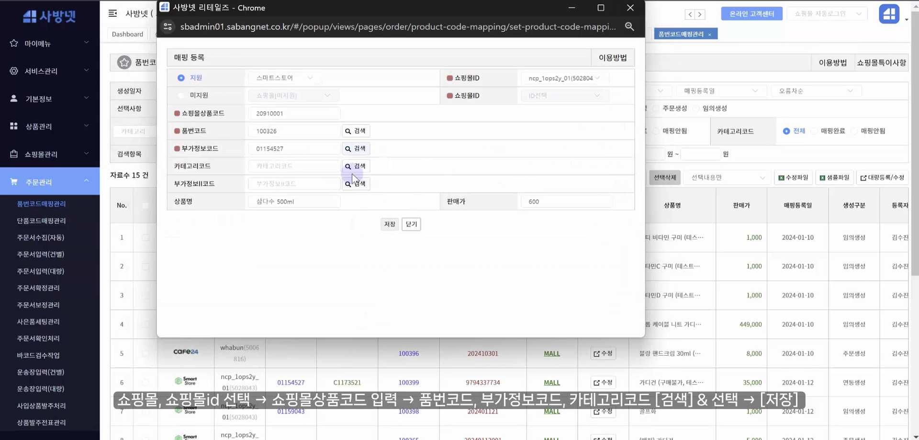
# Look up the 카테고리코드, choose 쿠키 (C1085872), then save the mapping and close the registration form.
pyautogui.click(355, 167)
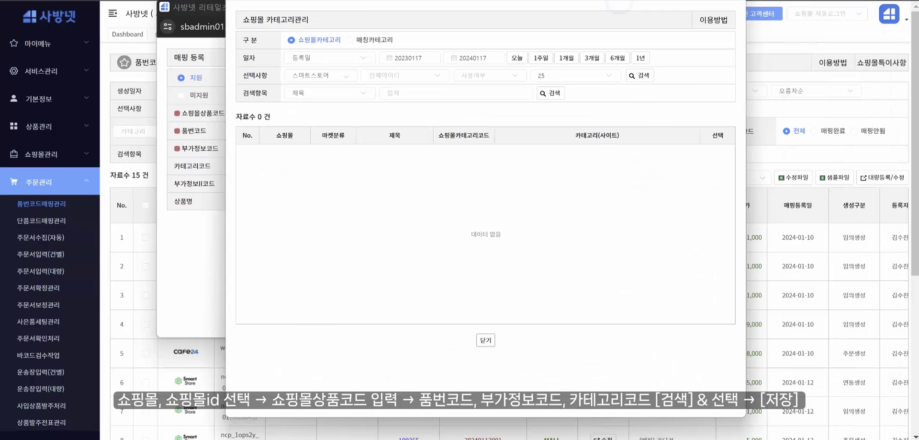
pyautogui.click(551, 93)
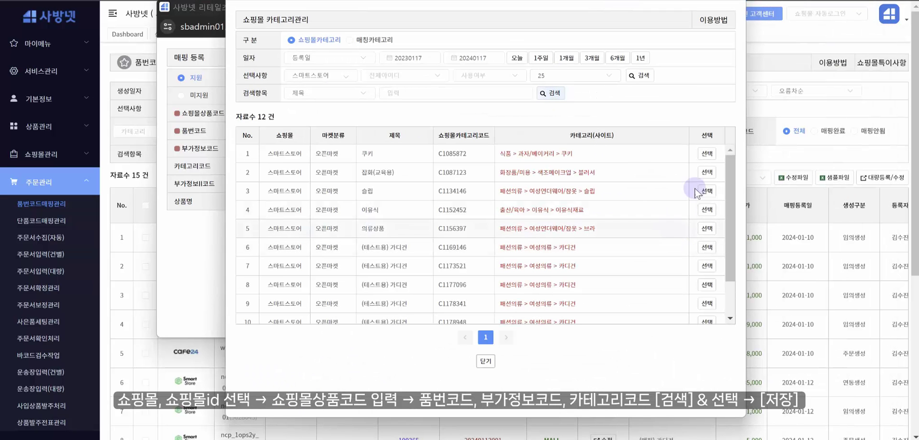
pyautogui.click(708, 154)
pyautogui.click(392, 224)
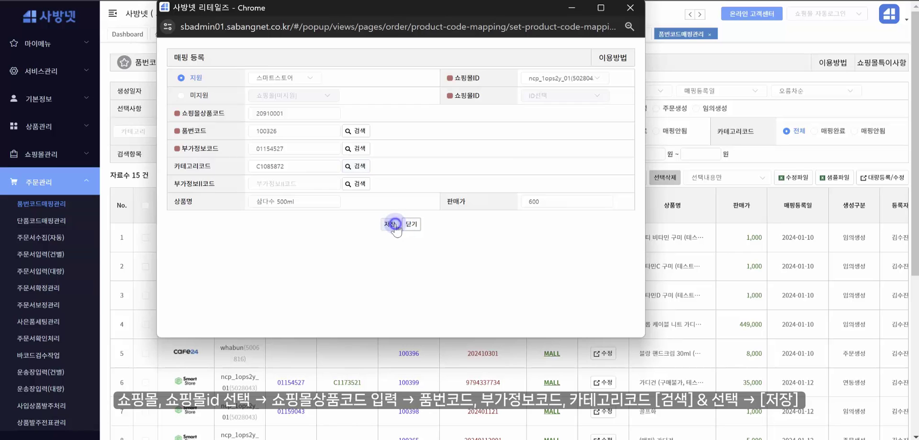
pyautogui.click(493, 208)
pyautogui.click(418, 223)
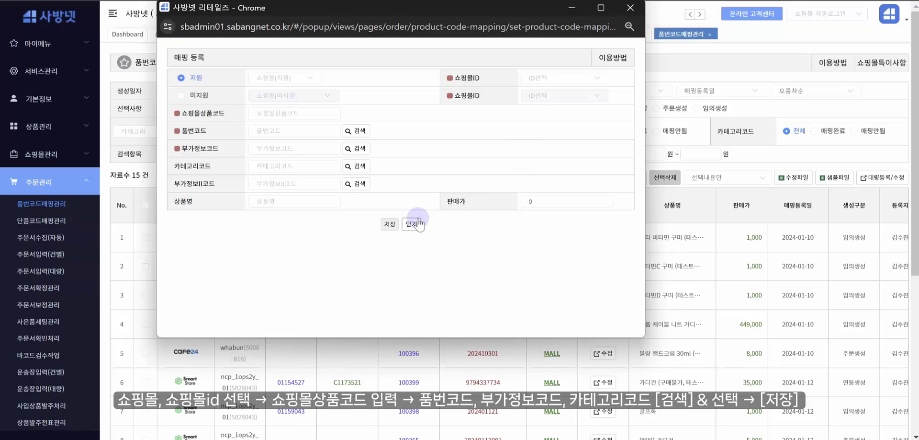
pyautogui.click(418, 223)
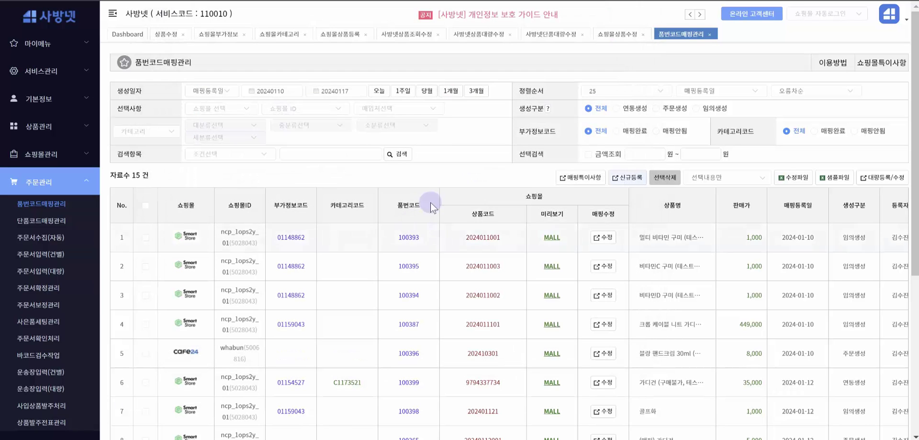
# Search the mappings registered today, select the 삼다수 500ml mapping and check its 생성구분.
pyautogui.click(400, 154)
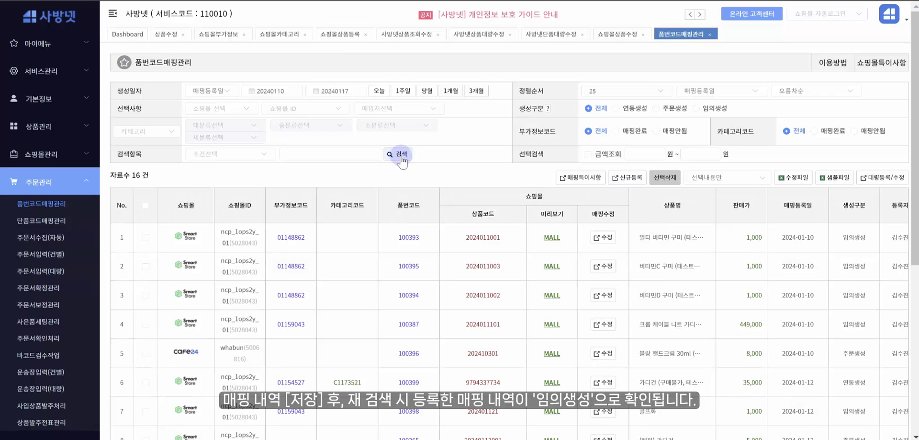
pyautogui.click(379, 91)
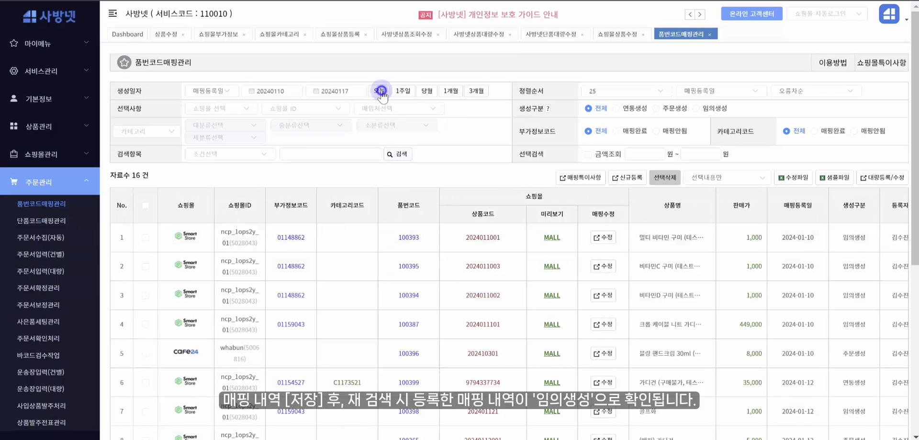
pyautogui.click(390, 153)
pyautogui.scroll(-1, 438, 261)
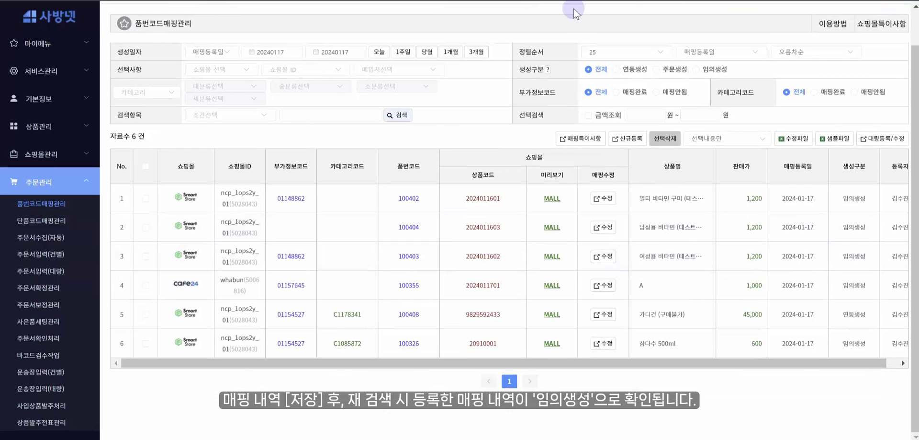
pyautogui.click(148, 344)
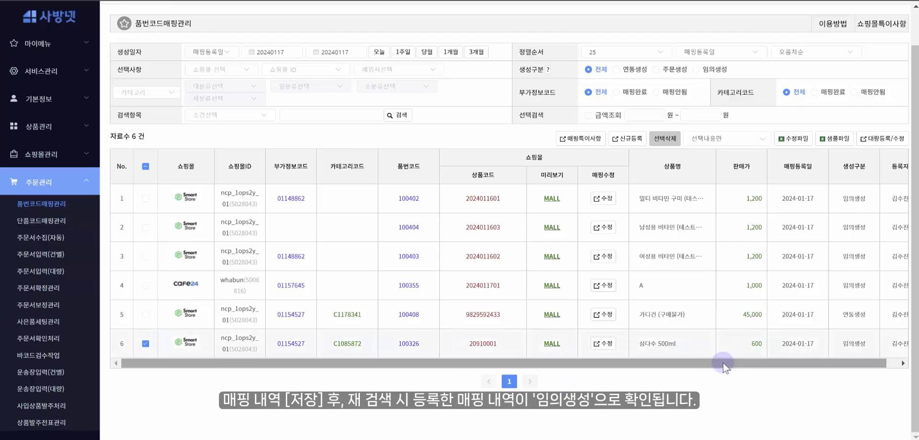
pyautogui.moveTo(841, 345); pyautogui.dragTo(869, 344)
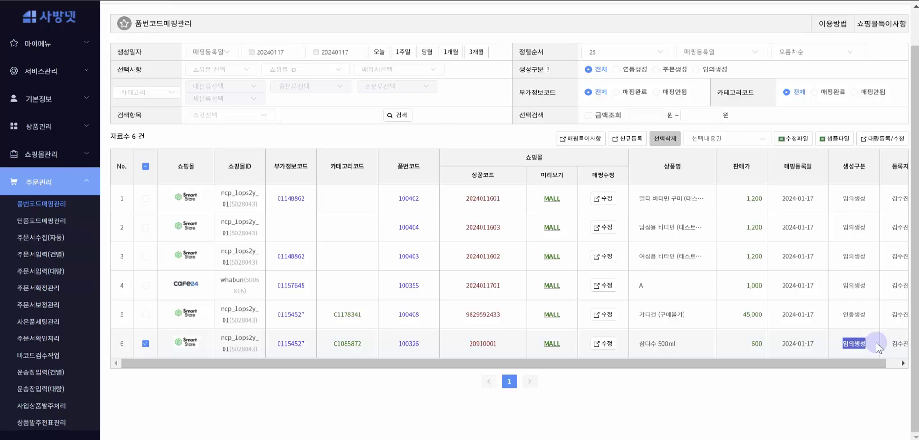
pyautogui.click(619, 140)
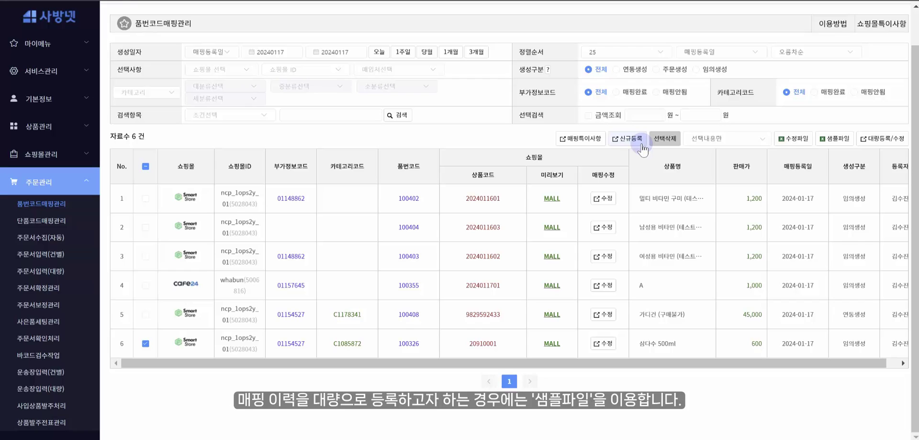
pyautogui.click(850, 140)
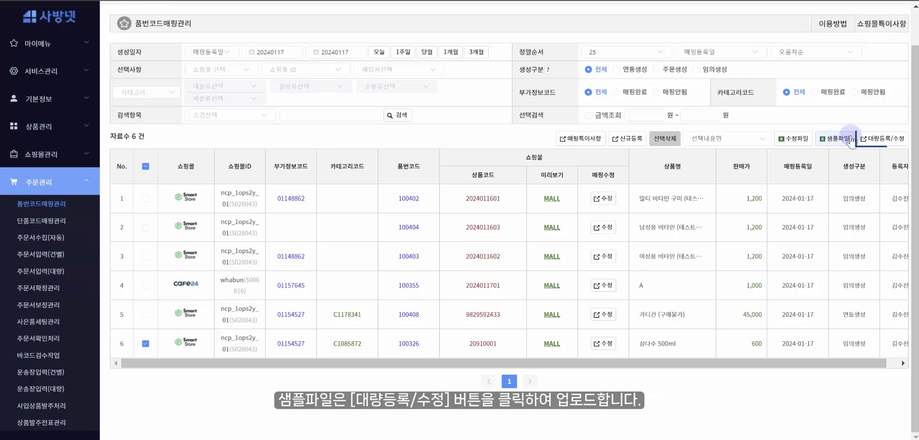
pyautogui.click(876, 144)
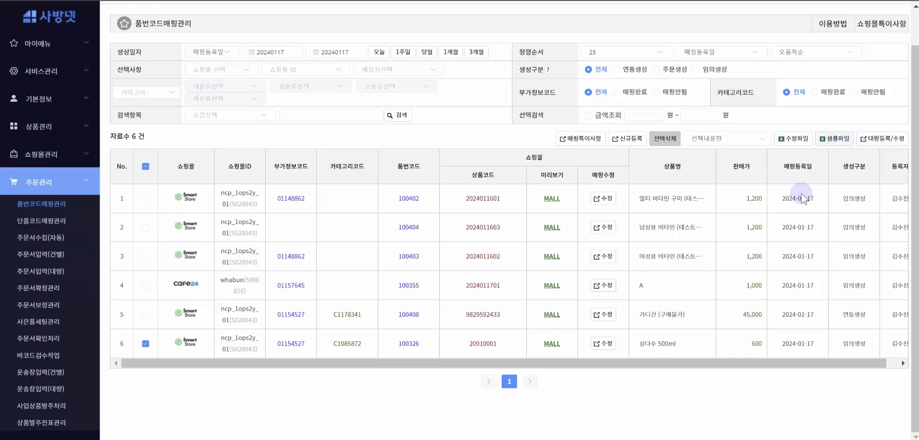
# Switch to 쇼핑몰상품수정 and search the products whose 매핑등록일 is today.
pyautogui.scroll(1, 709, 181)
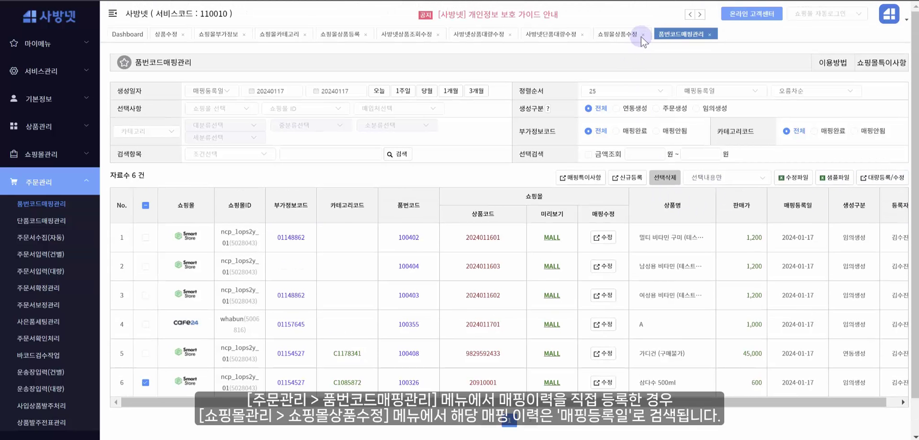
pyautogui.click(637, 38)
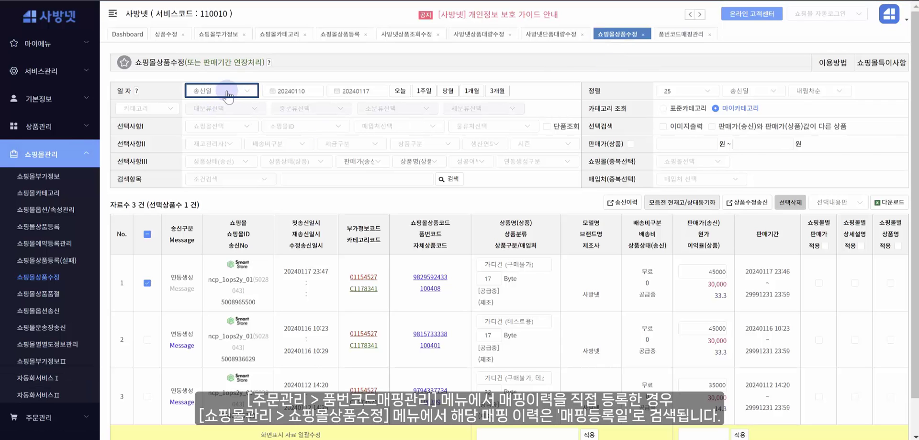
pyautogui.click(238, 92)
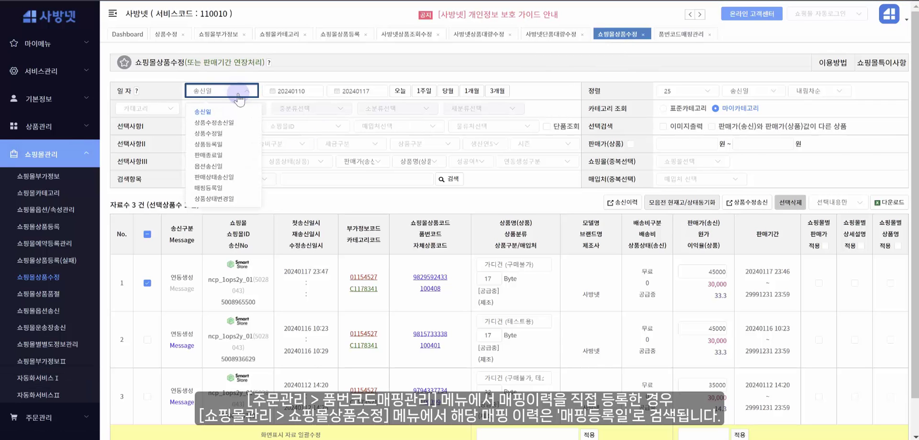
pyautogui.click(244, 192)
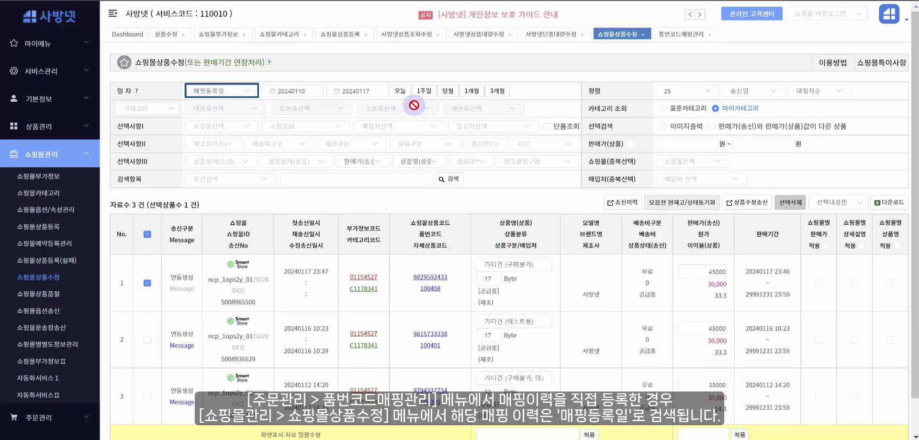
pyautogui.click(401, 91)
pyautogui.click(450, 180)
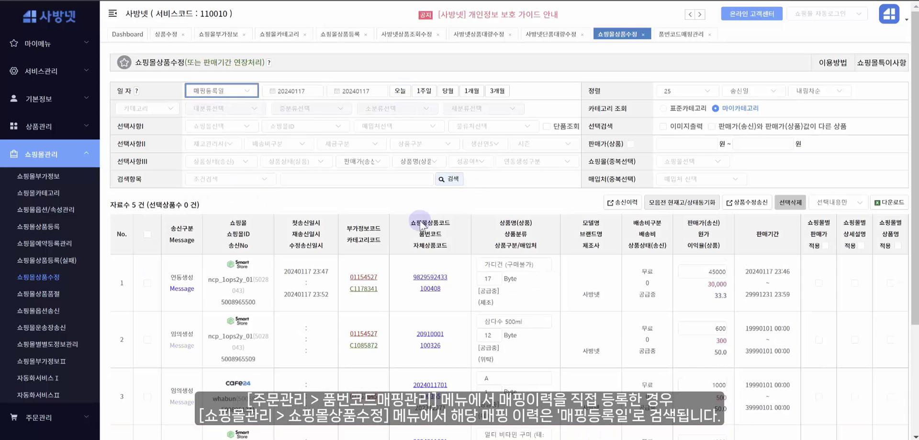
# Select the 삼다수 500ml product in the results, open its 상품수정송신 options to examine them, and close them without sending.
pyautogui.scroll(-3, 421, 259)
pyautogui.scroll(-1, 432, 260)
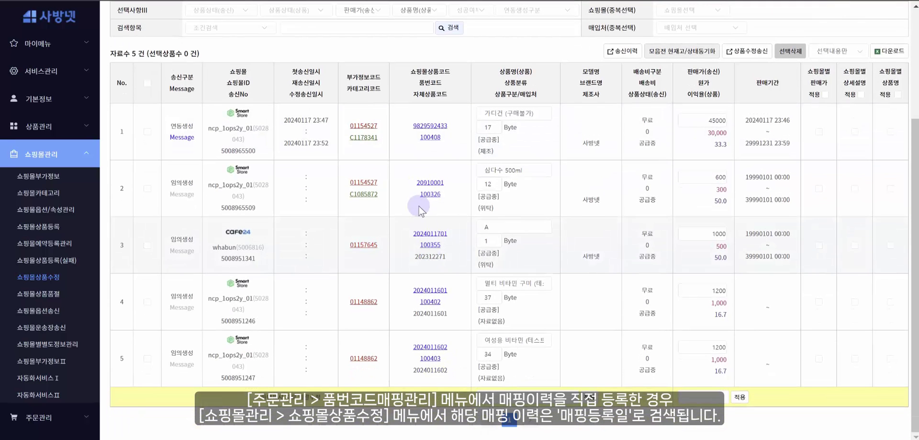
pyautogui.scroll(1, 335, 212)
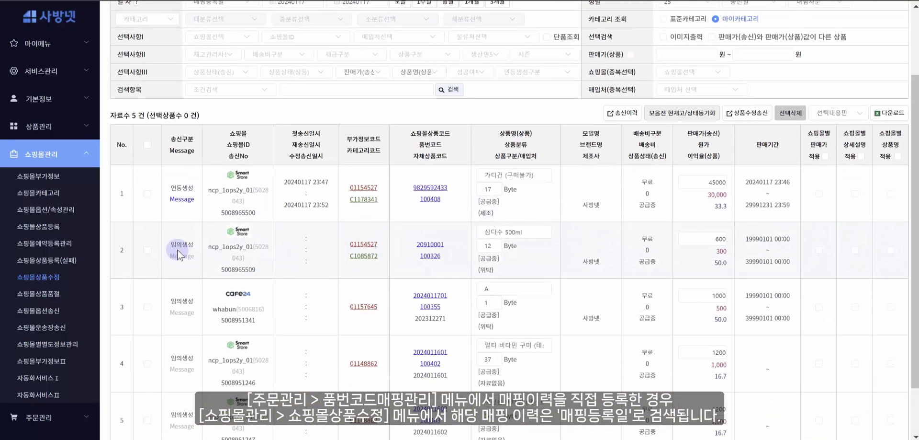
pyautogui.click(148, 253)
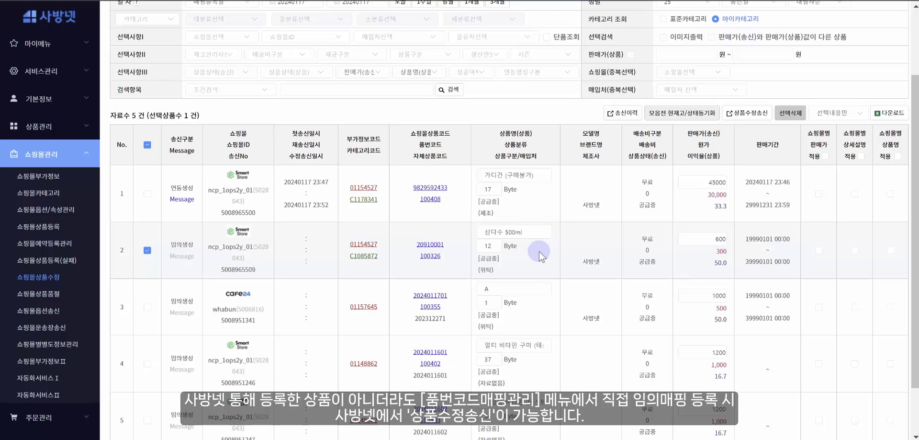
pyautogui.click(753, 114)
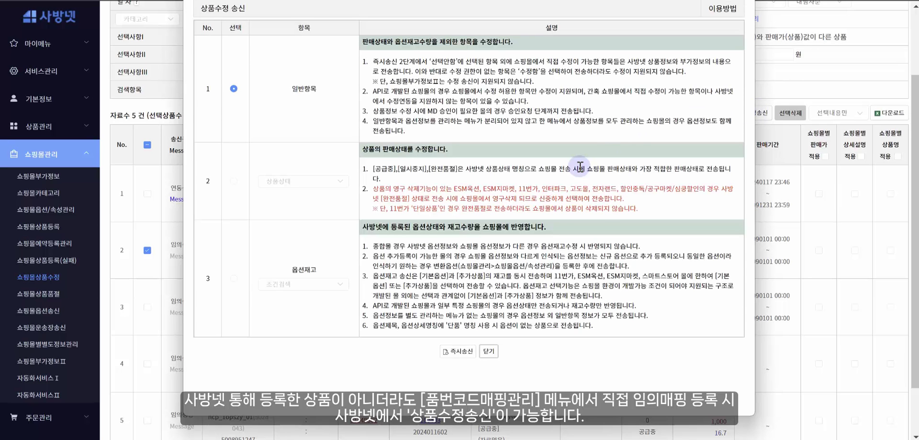
pyautogui.click(495, 357)
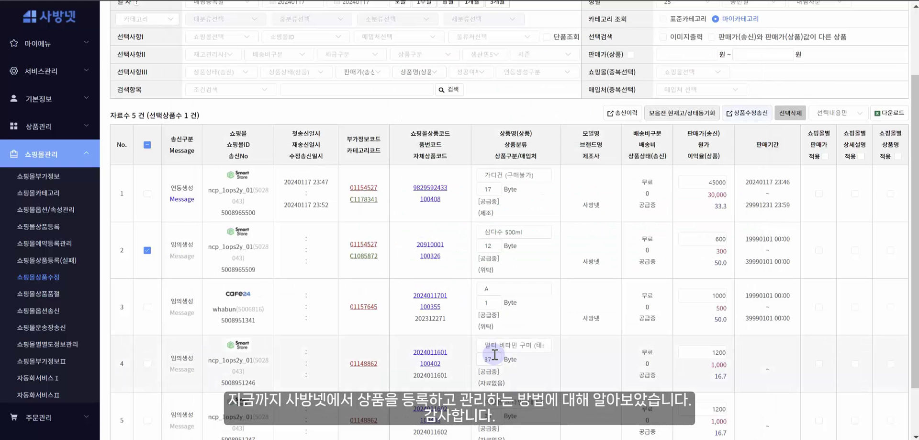